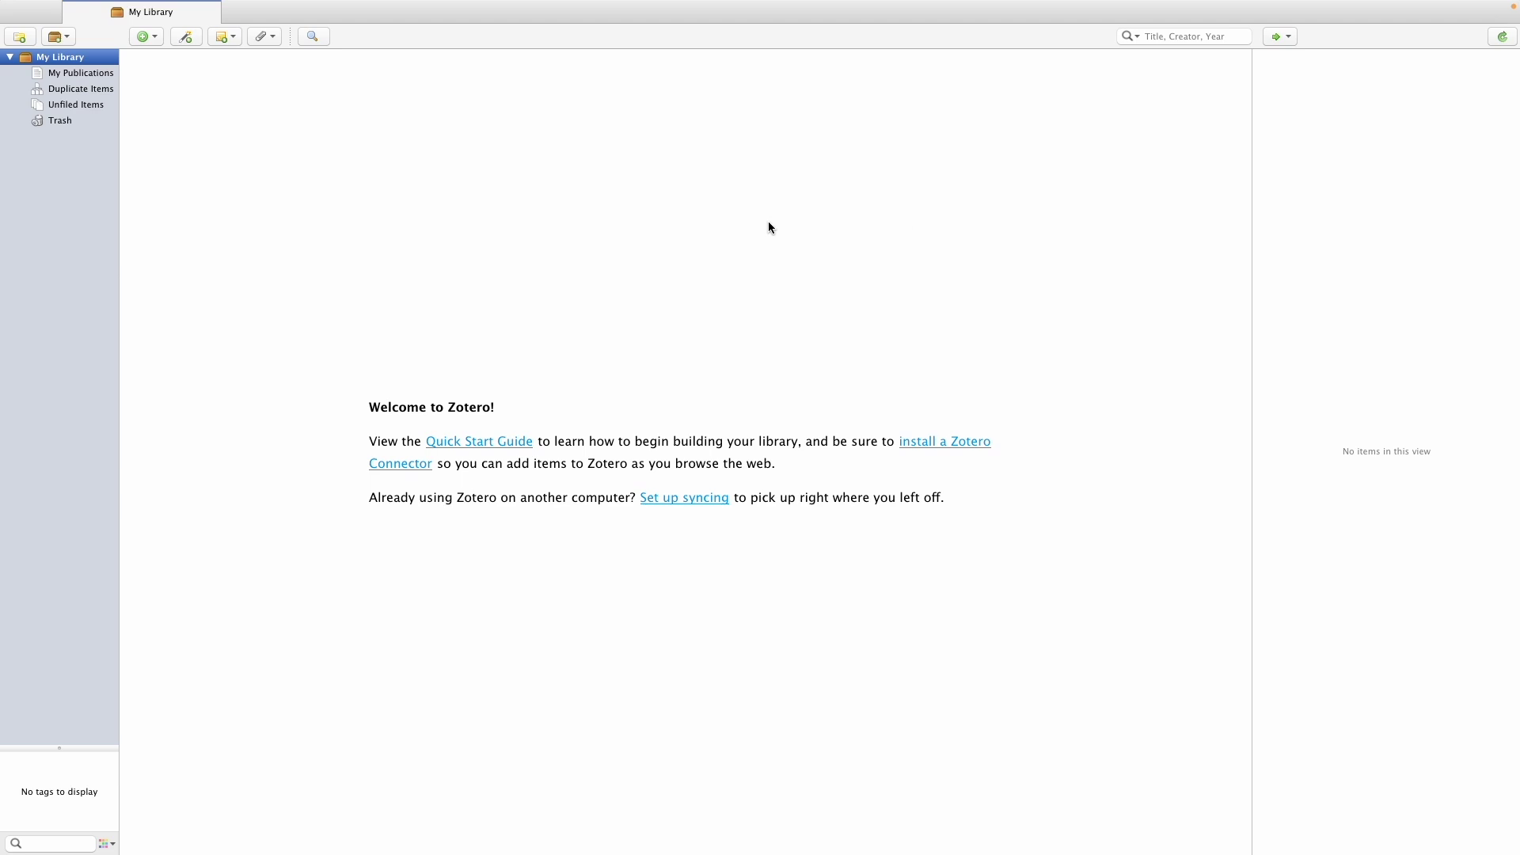
Add Article 1.pdf from the Zotero Files folder to the library as a linked file.
left_click(155, 38)
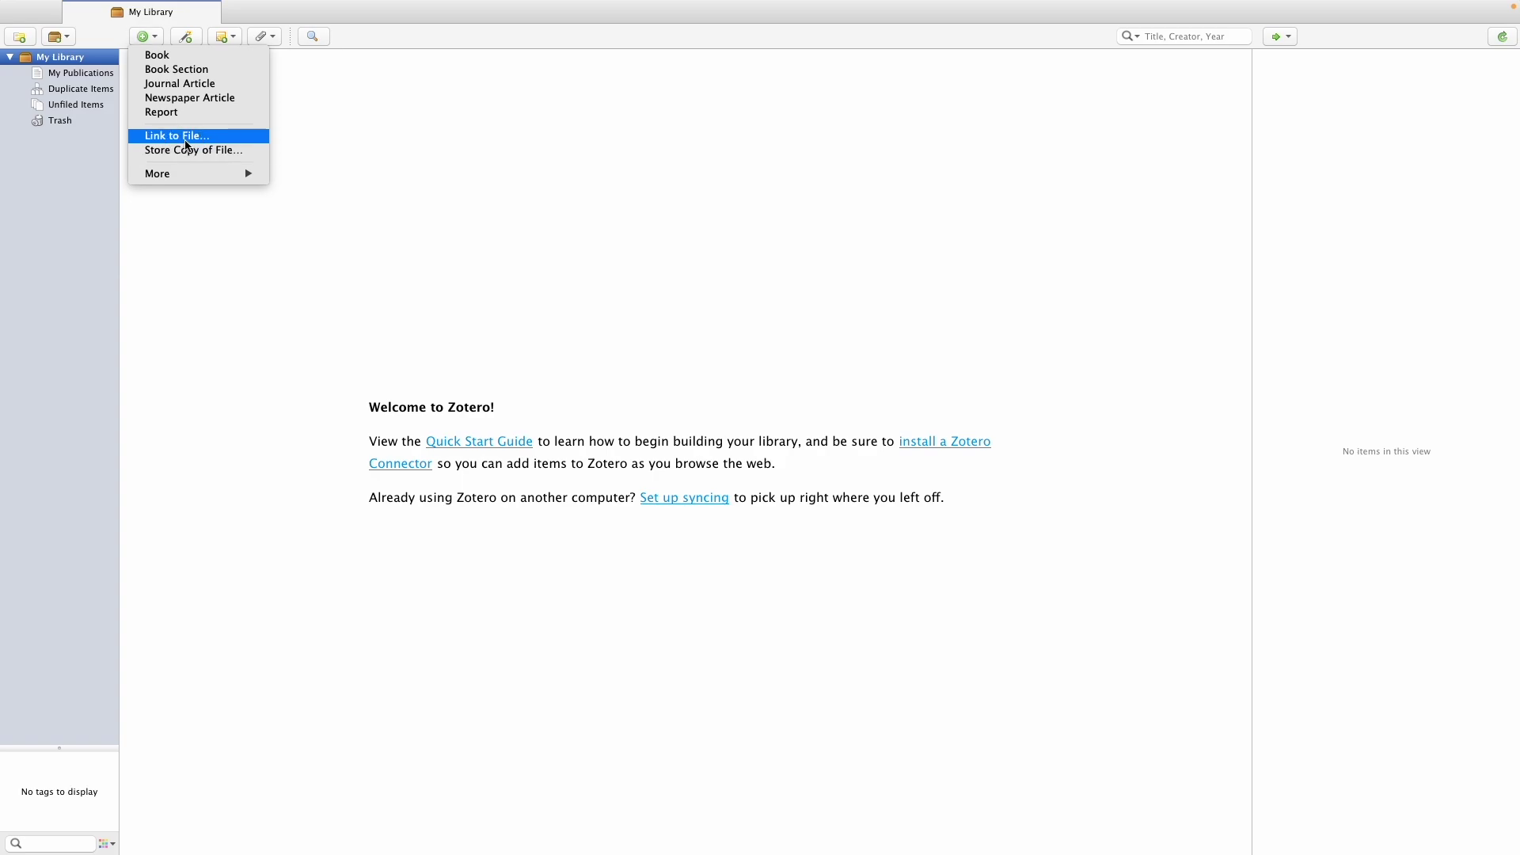
left_click(183, 139)
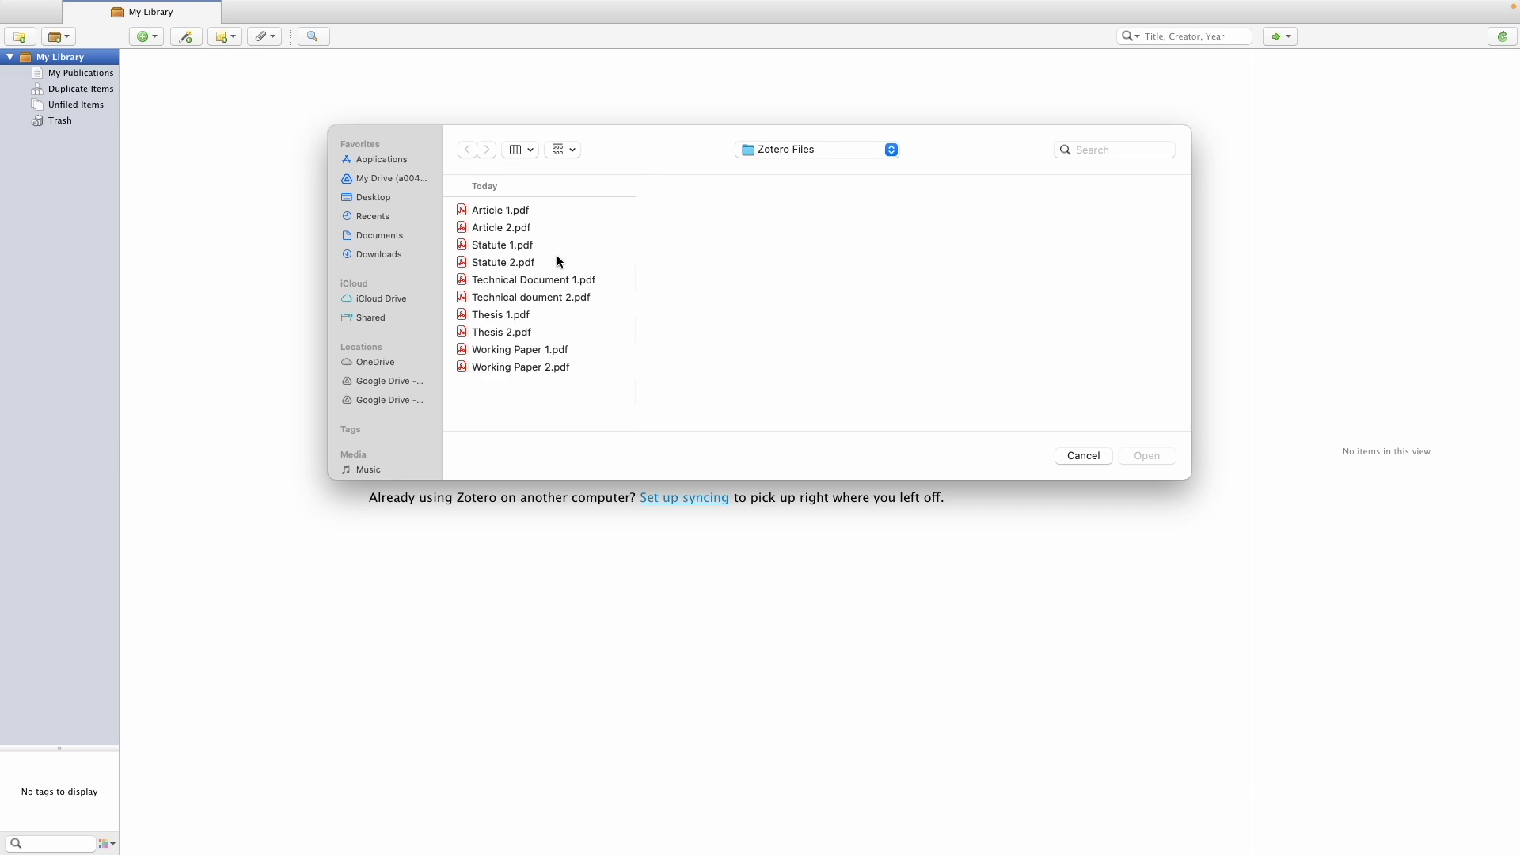
left_click(512, 209)
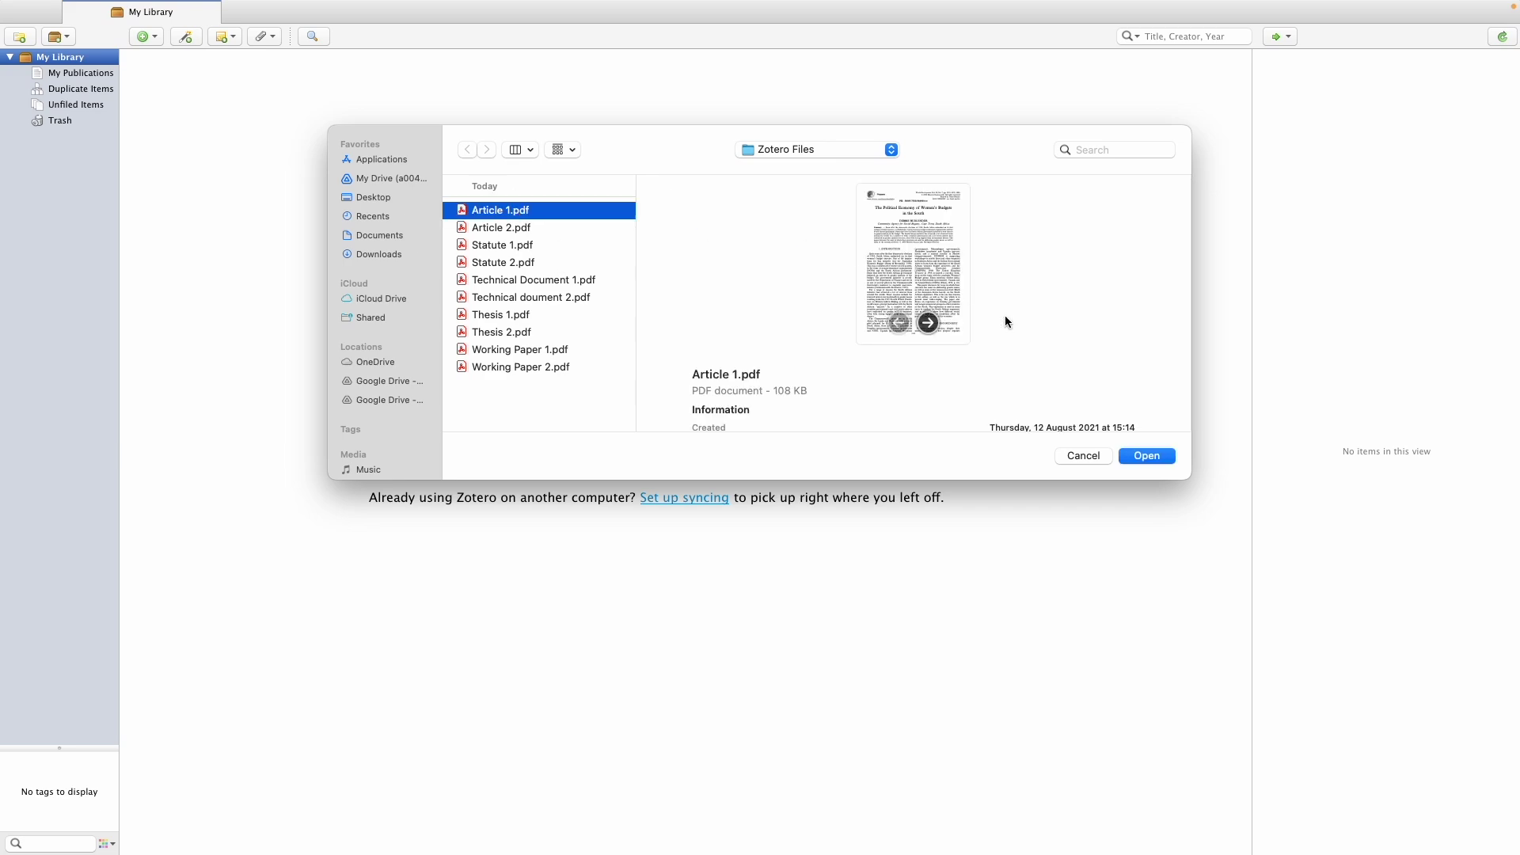
left_click(1147, 455)
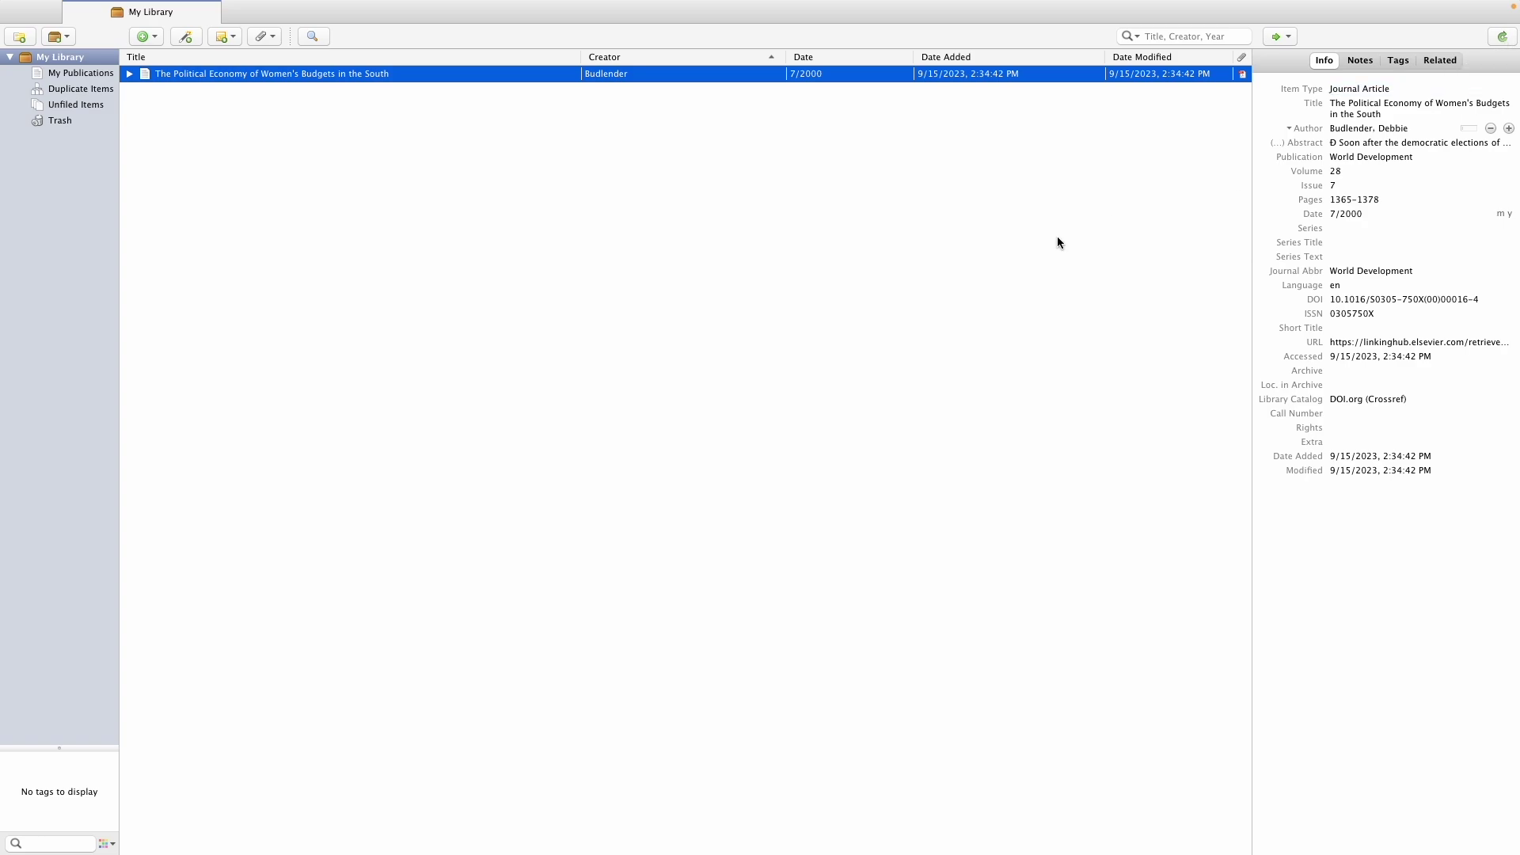
Switch to the Zotero web library in the browser, reload it and view the details of the women's budgets article.
key("super+Tab")
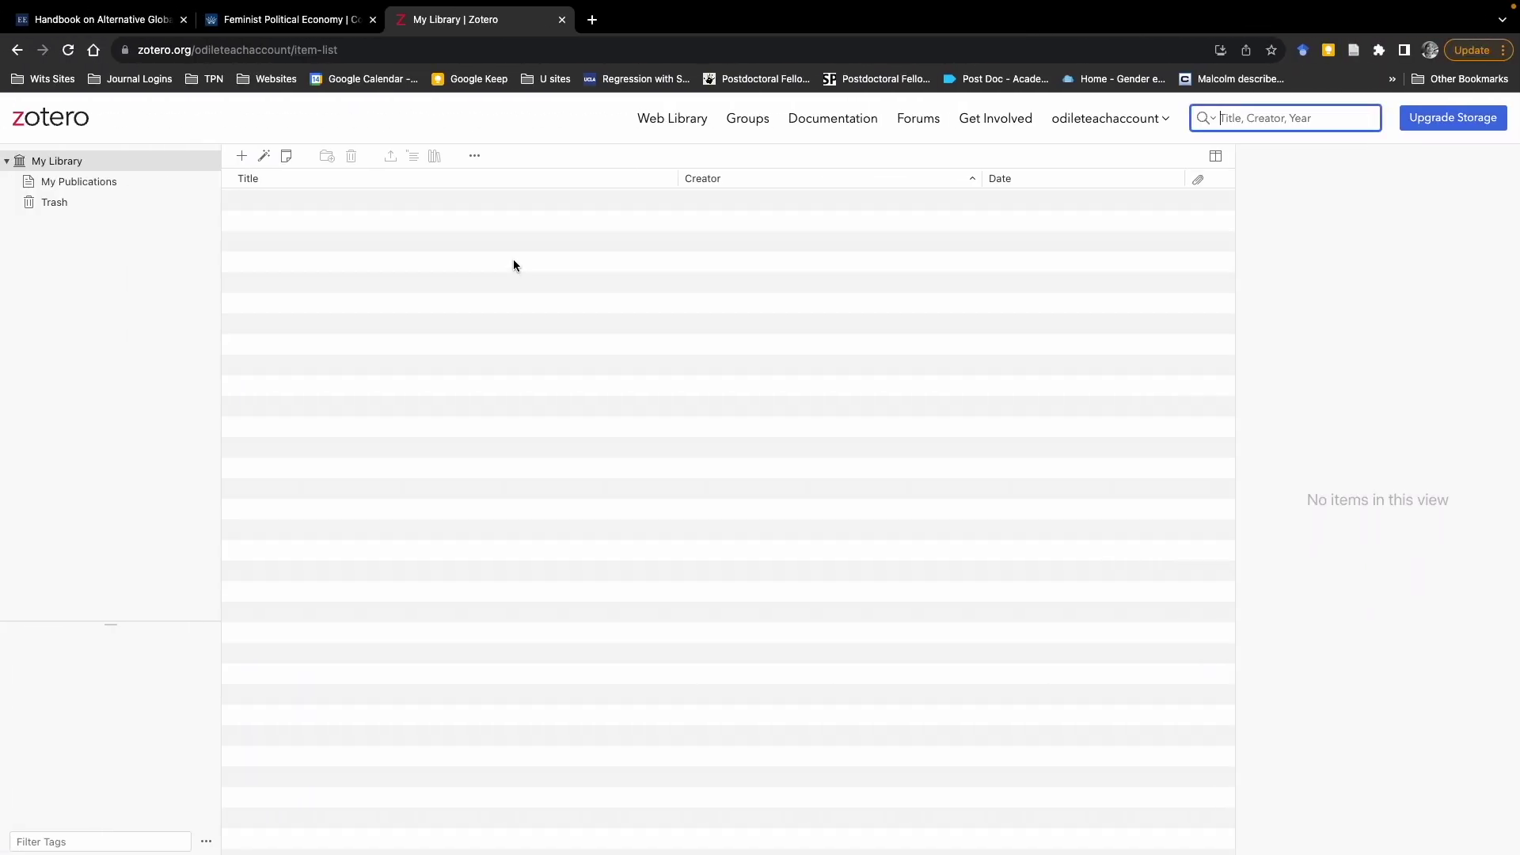
left_click(69, 52)
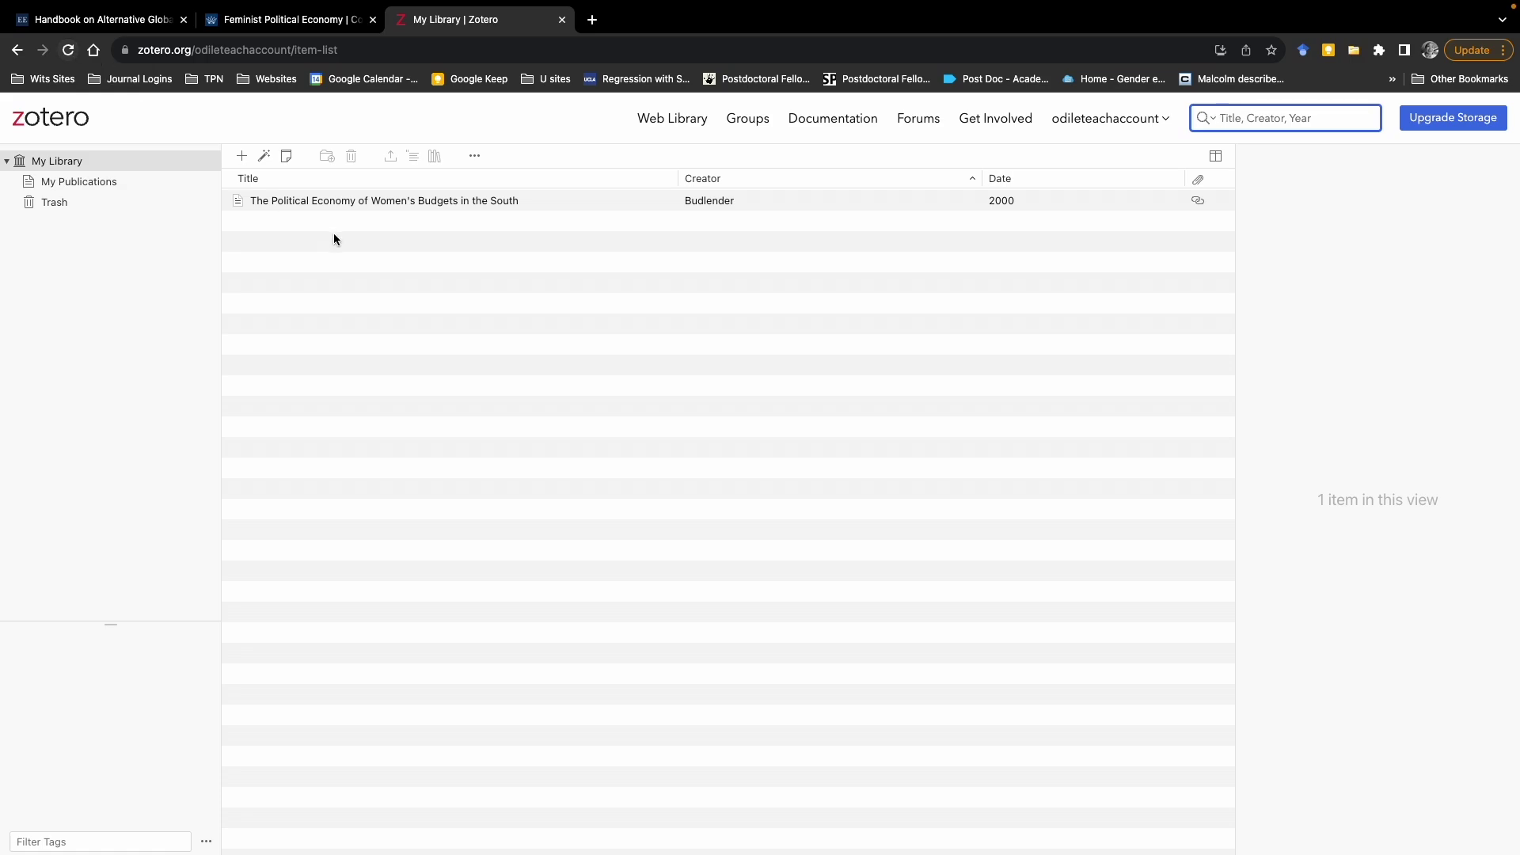
left_click(364, 202)
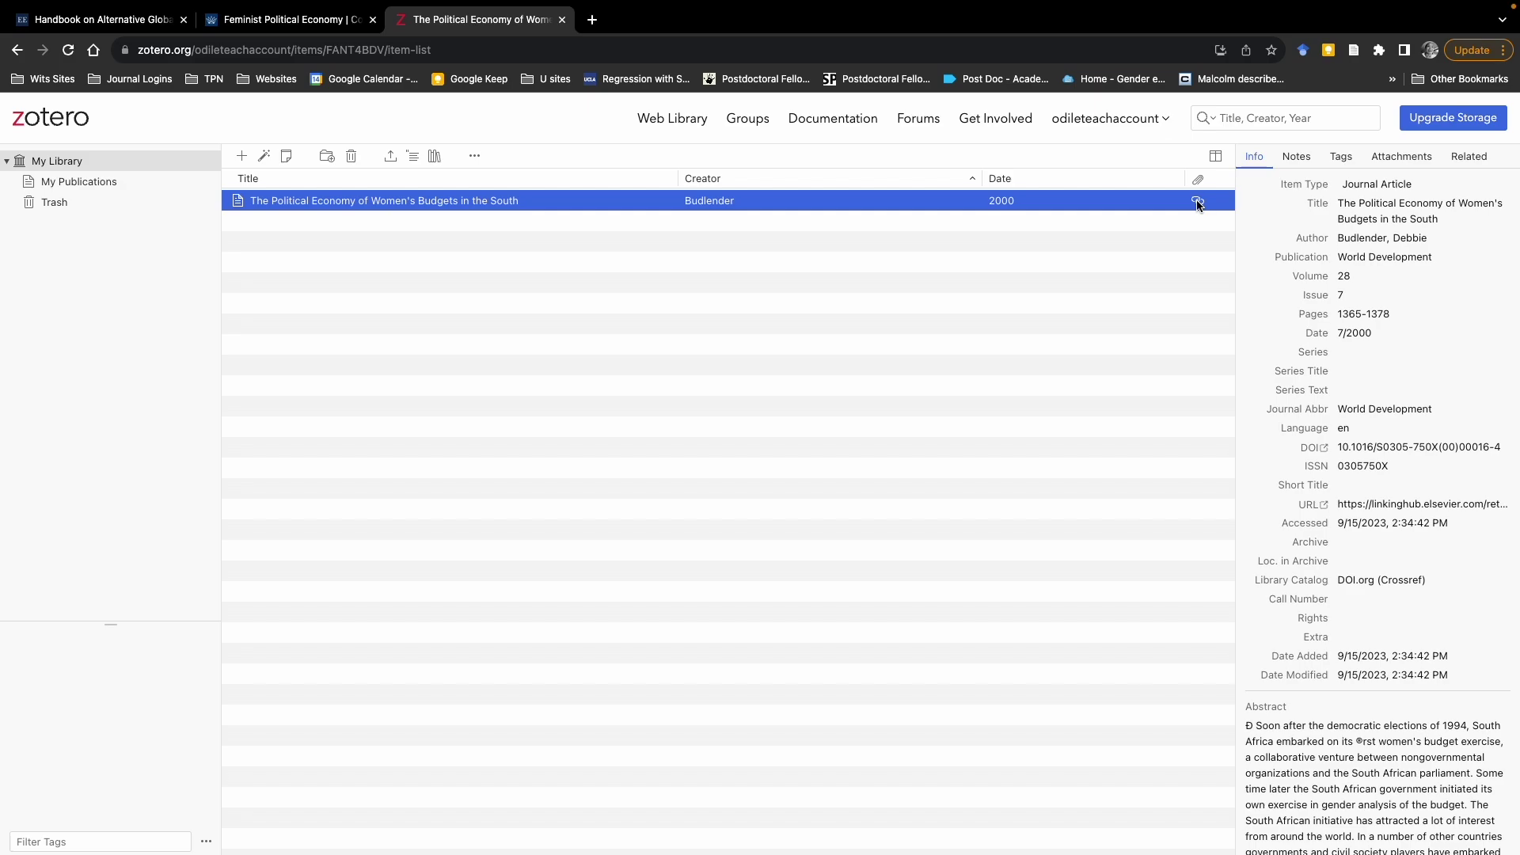
Return to the Zotero desktop app and add Article 2.pdf to the library as a stored copy.
key("ctrl+Right")
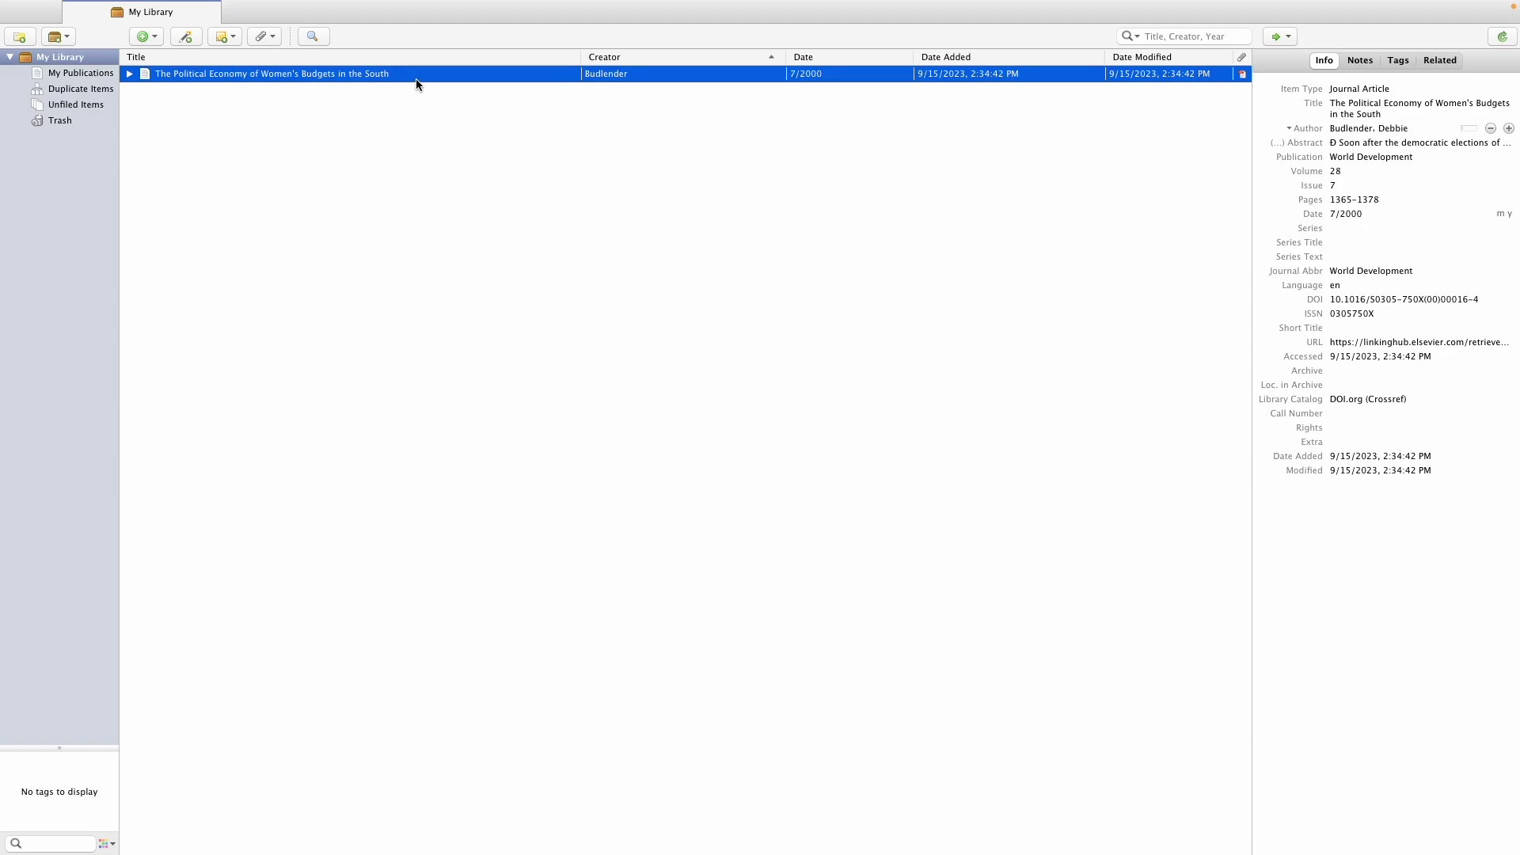
left_click(150, 39)
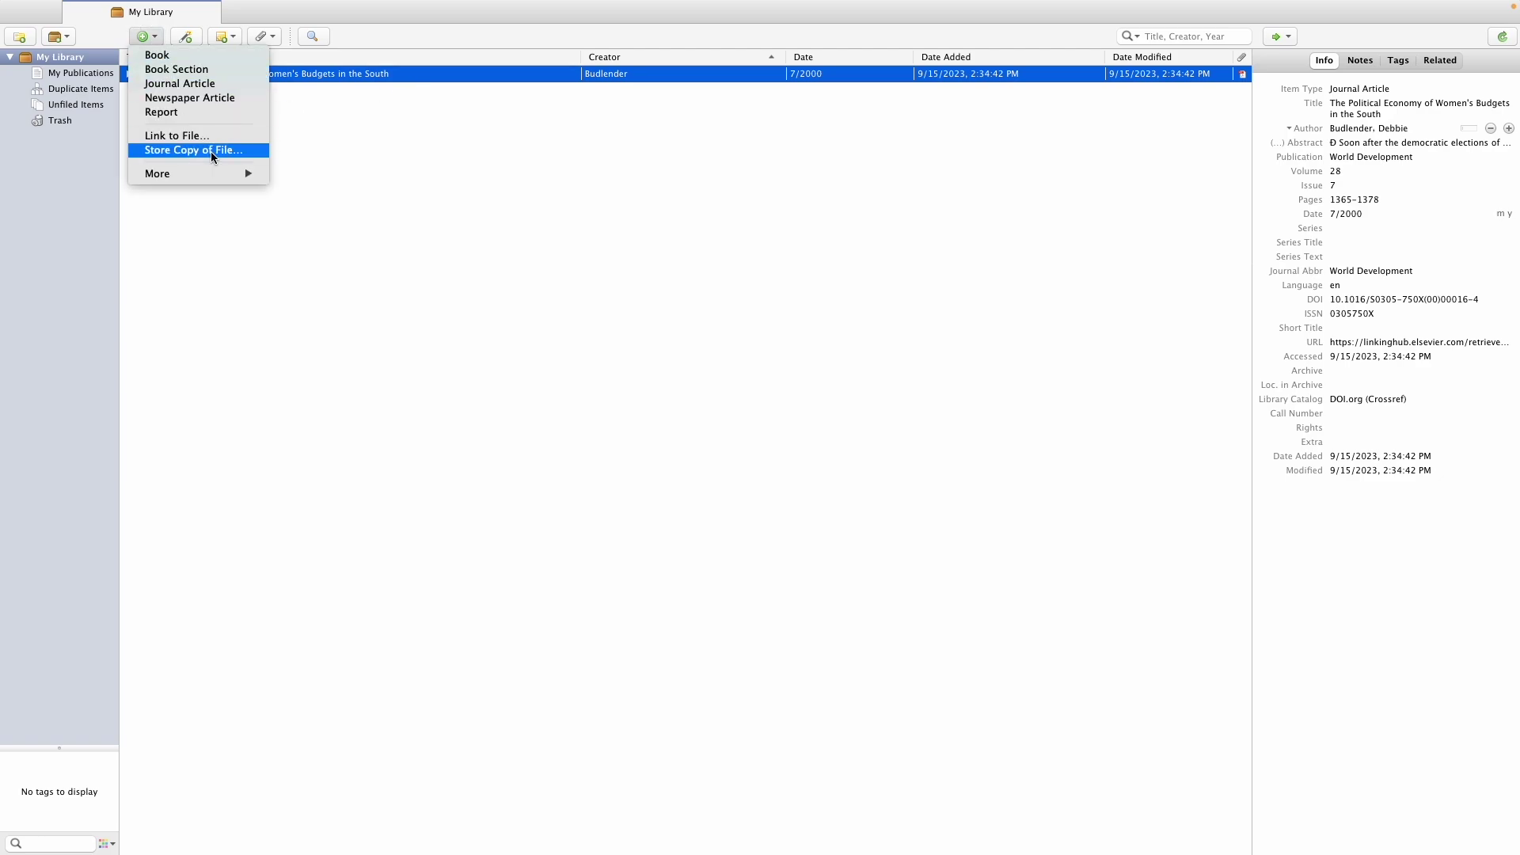
left_click(210, 151)
left_click(500, 227)
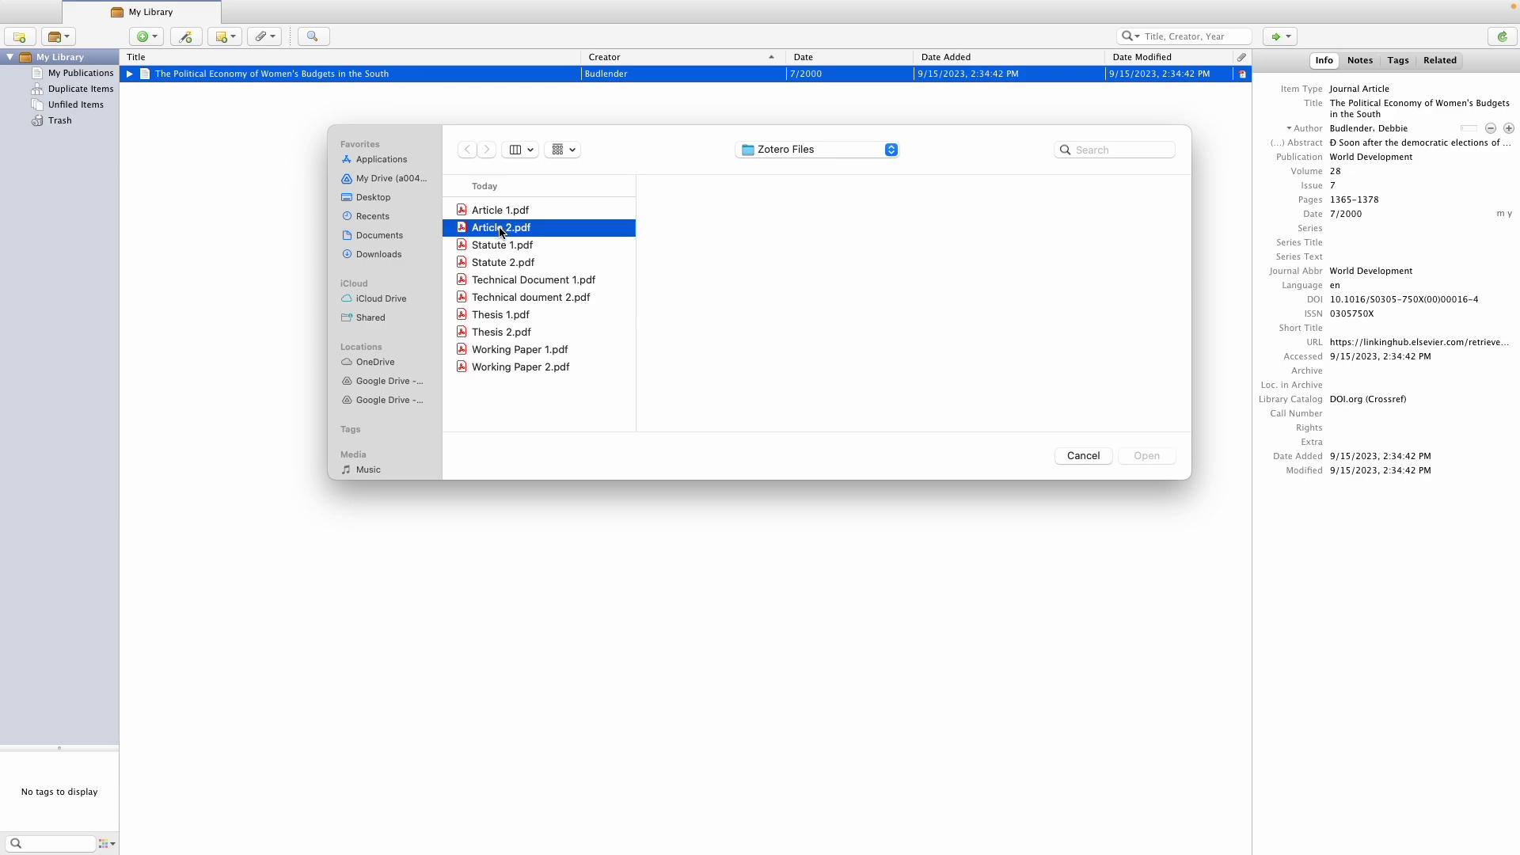
left_click(1147, 459)
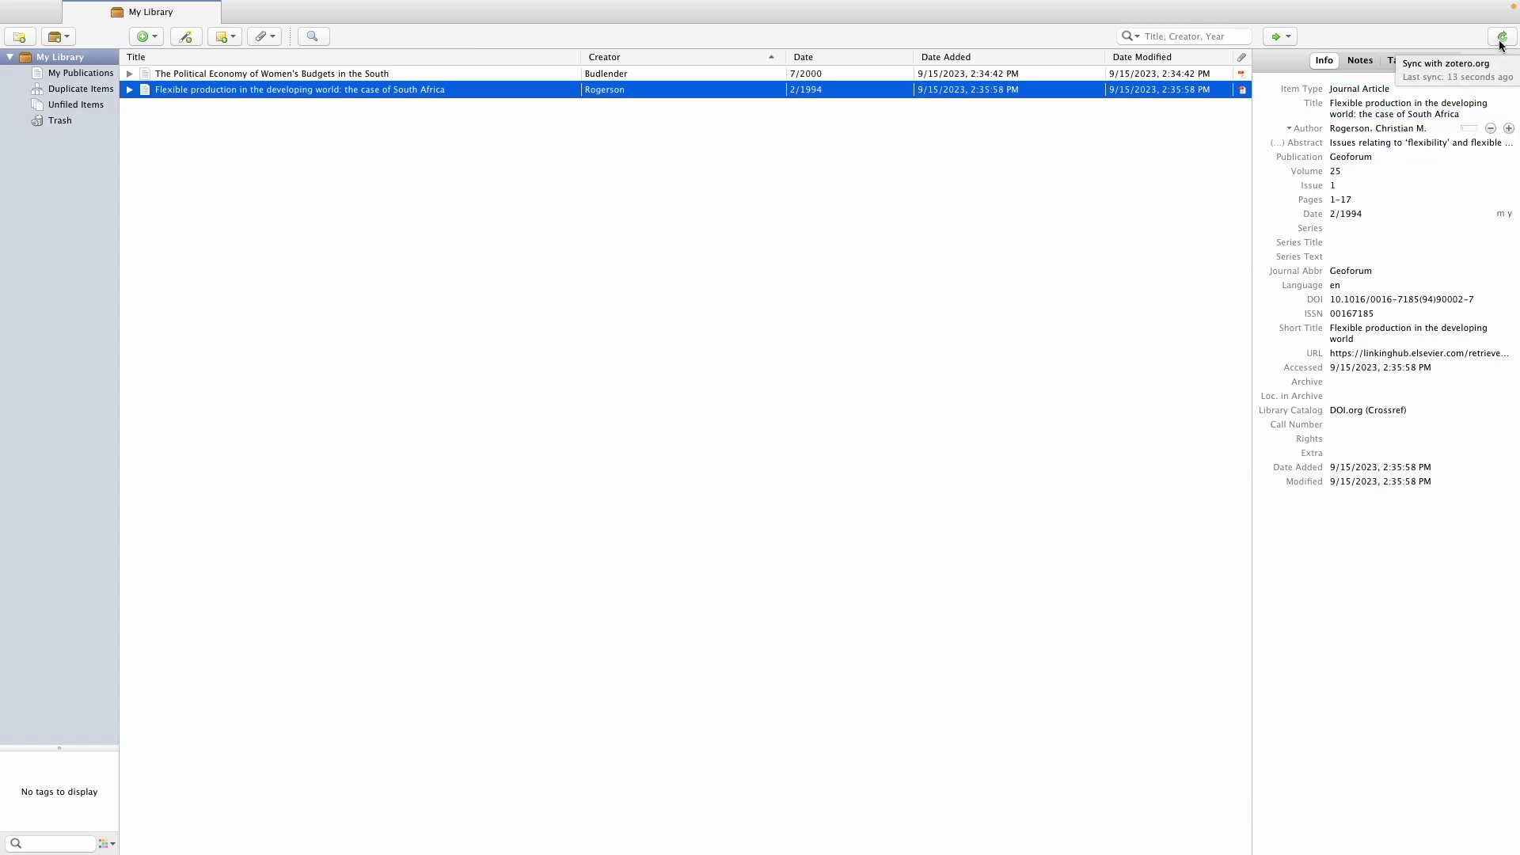
Switch to the web library in the browser, reload it and compare the entries of the stored and the linked article.
key("super+Tab")
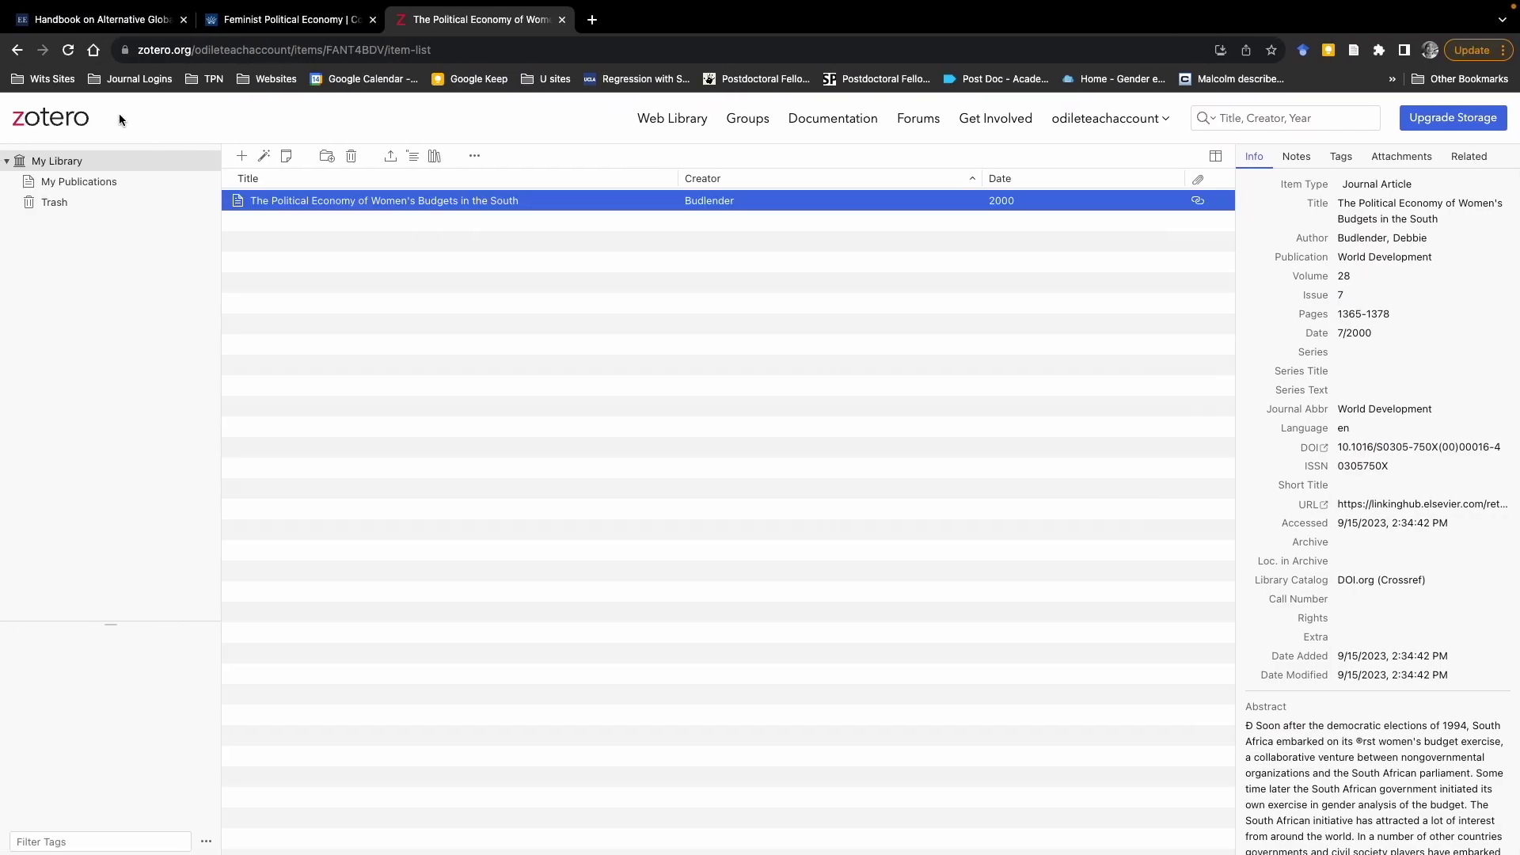
left_click(69, 51)
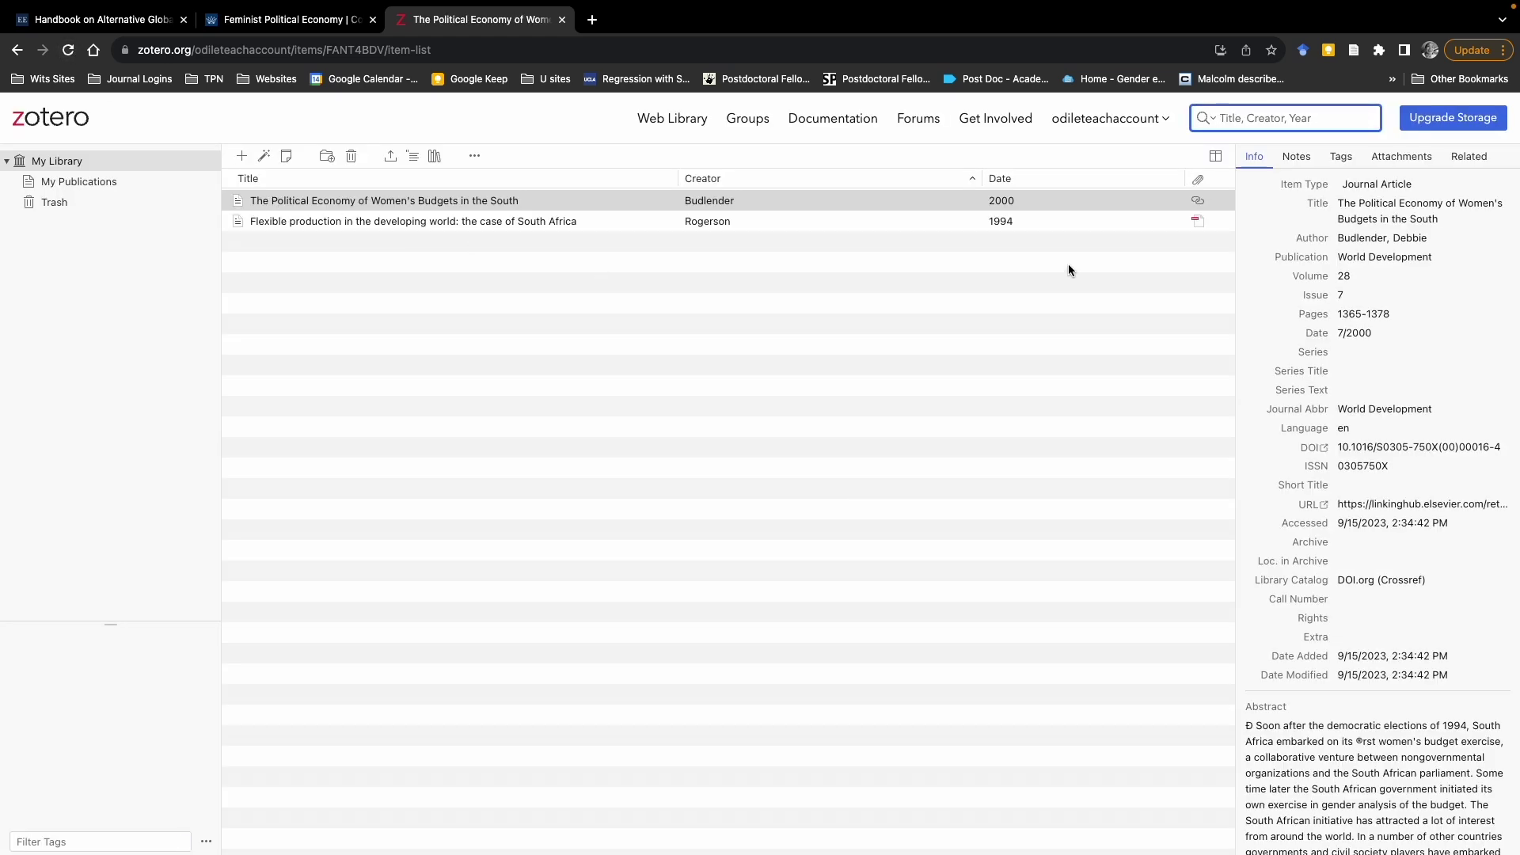
left_click(1132, 224)
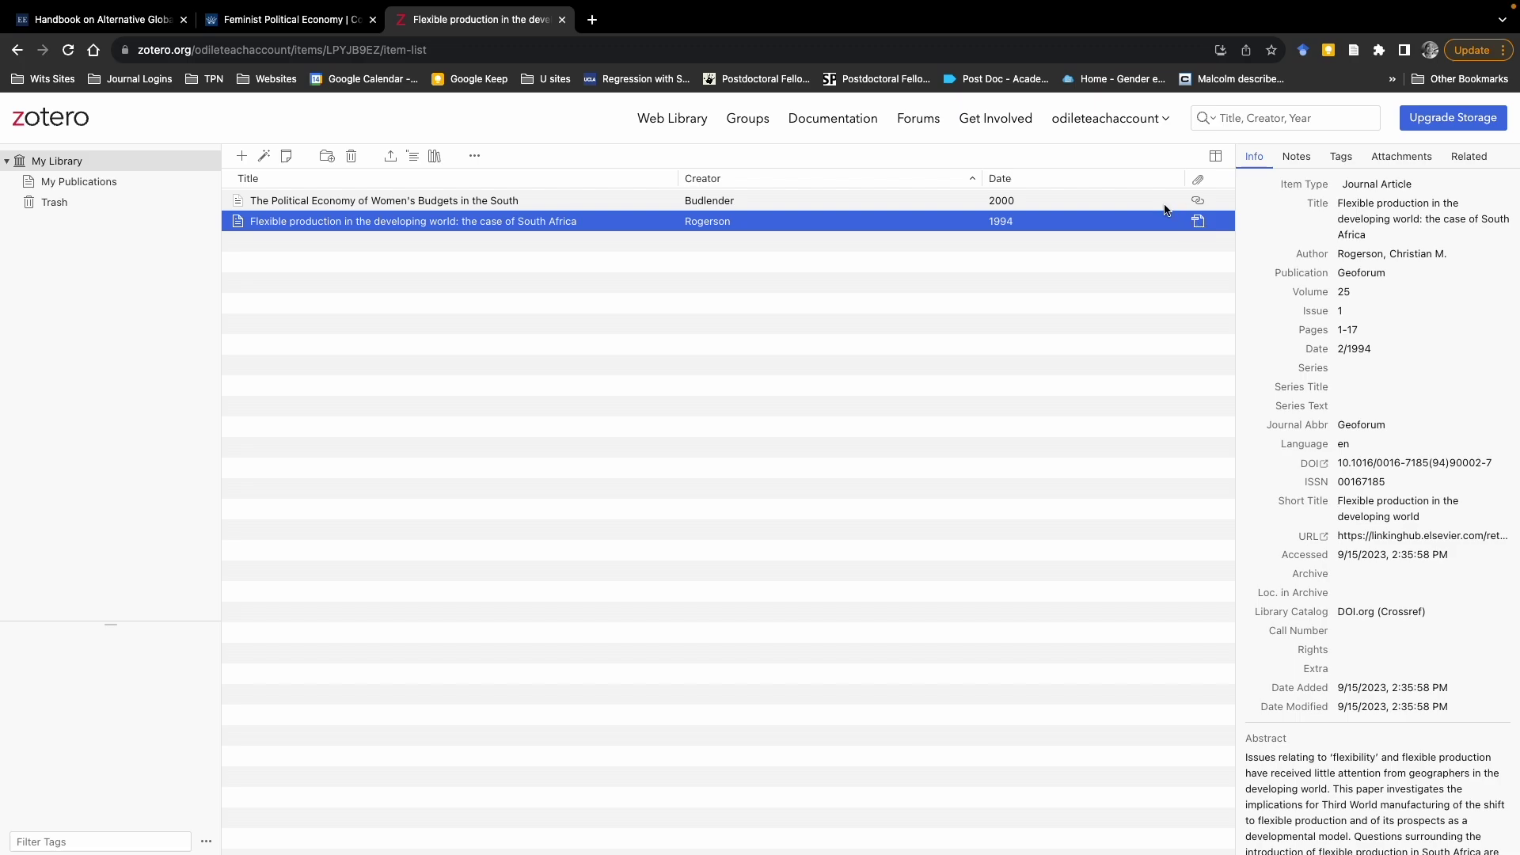
left_click(1165, 207)
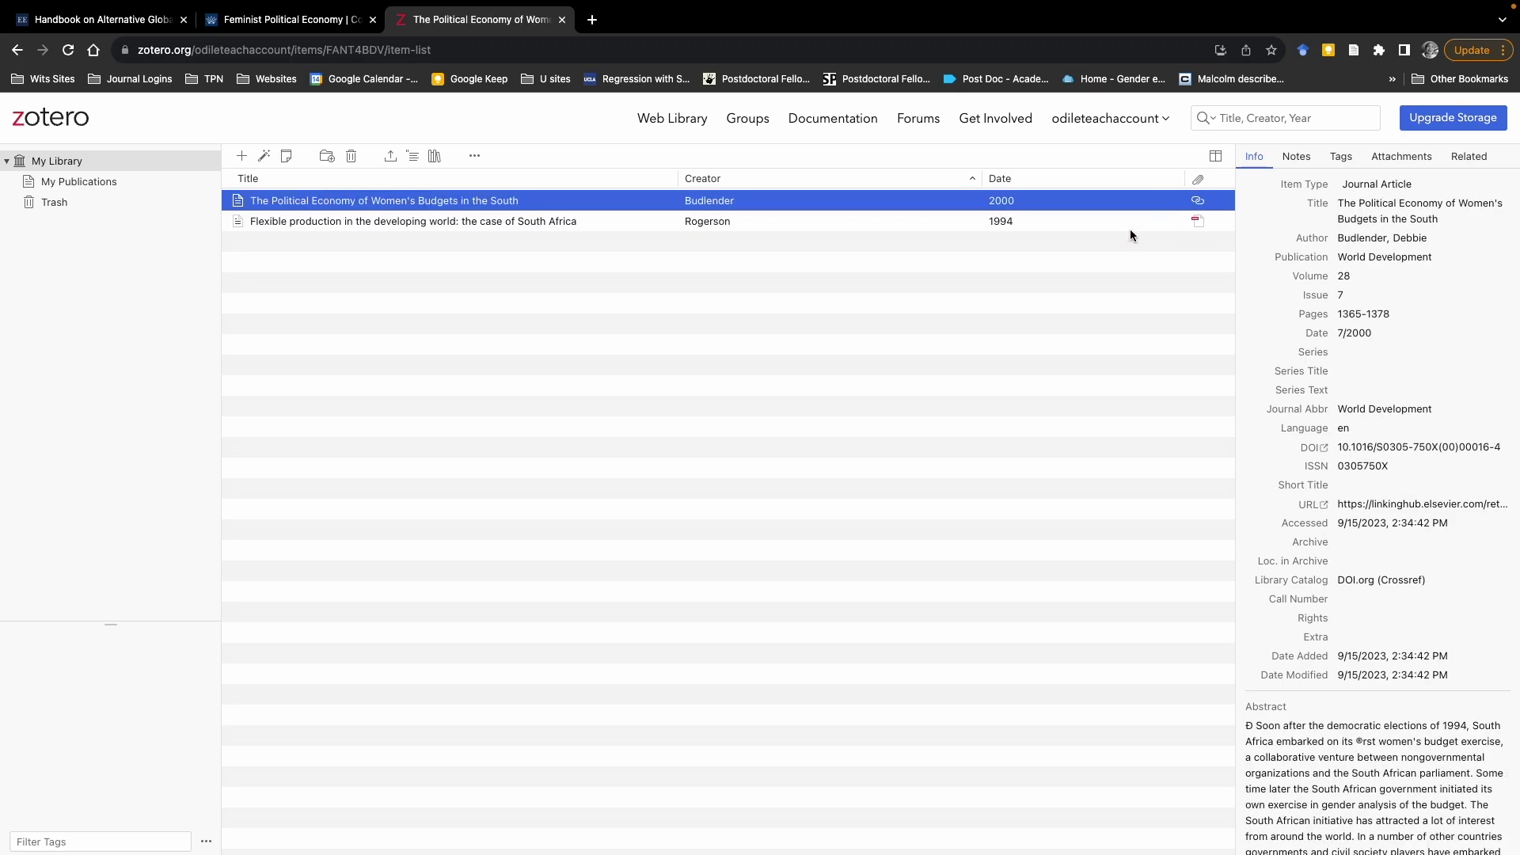
Open the stored PDF of the flexible production article in the web library and look through its first page.
double_click(629, 223)
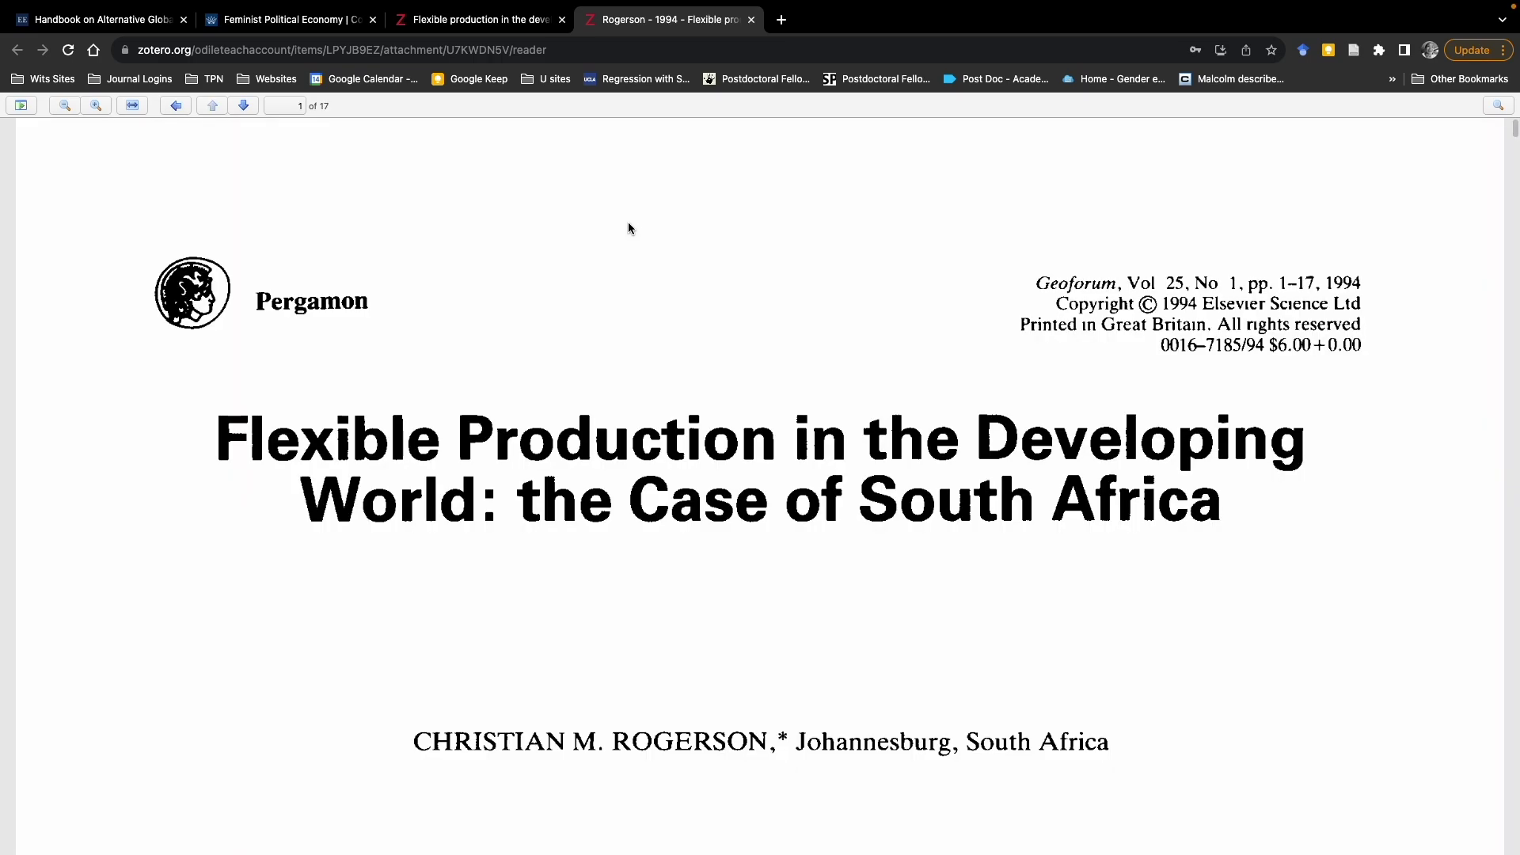
scroll(628, 228, "down", 10)
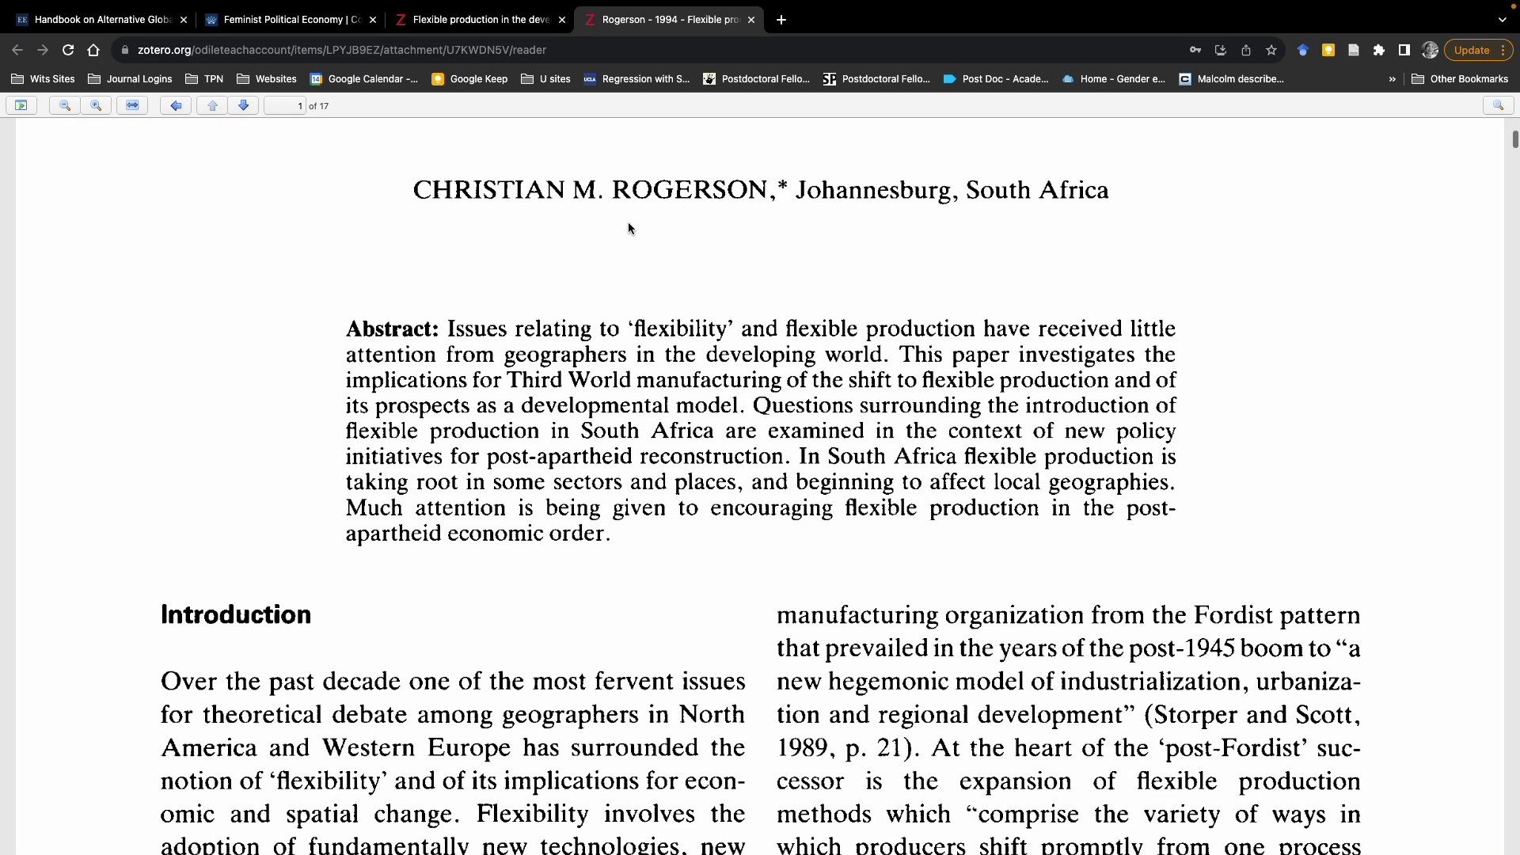
scroll(629, 228, "down", 1)
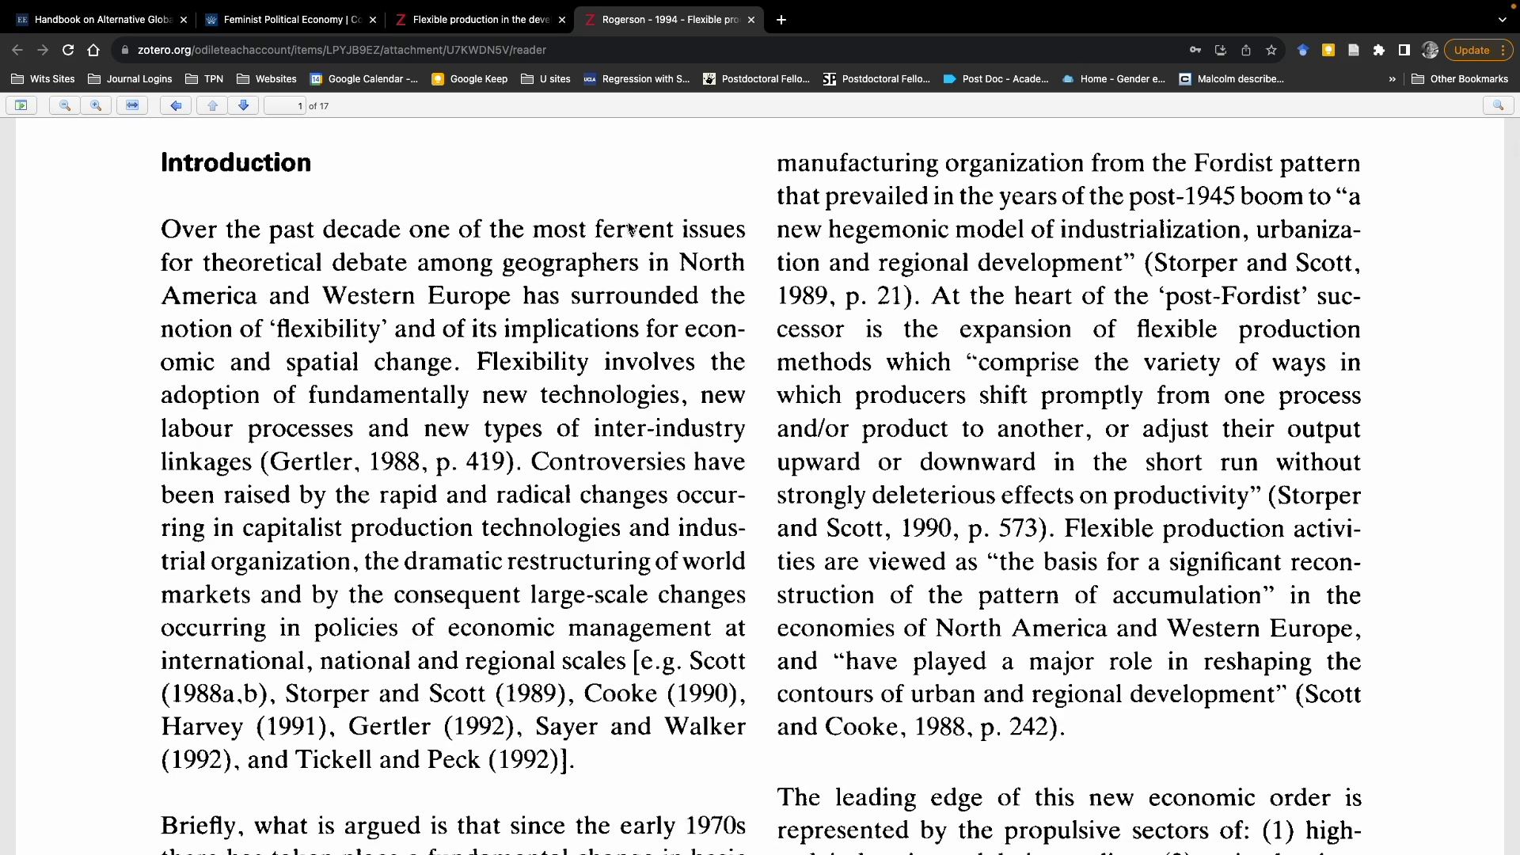
Switch back to the Zotero desktop app and open the linked PDF of the women's budgets article.
key("super+Tab")
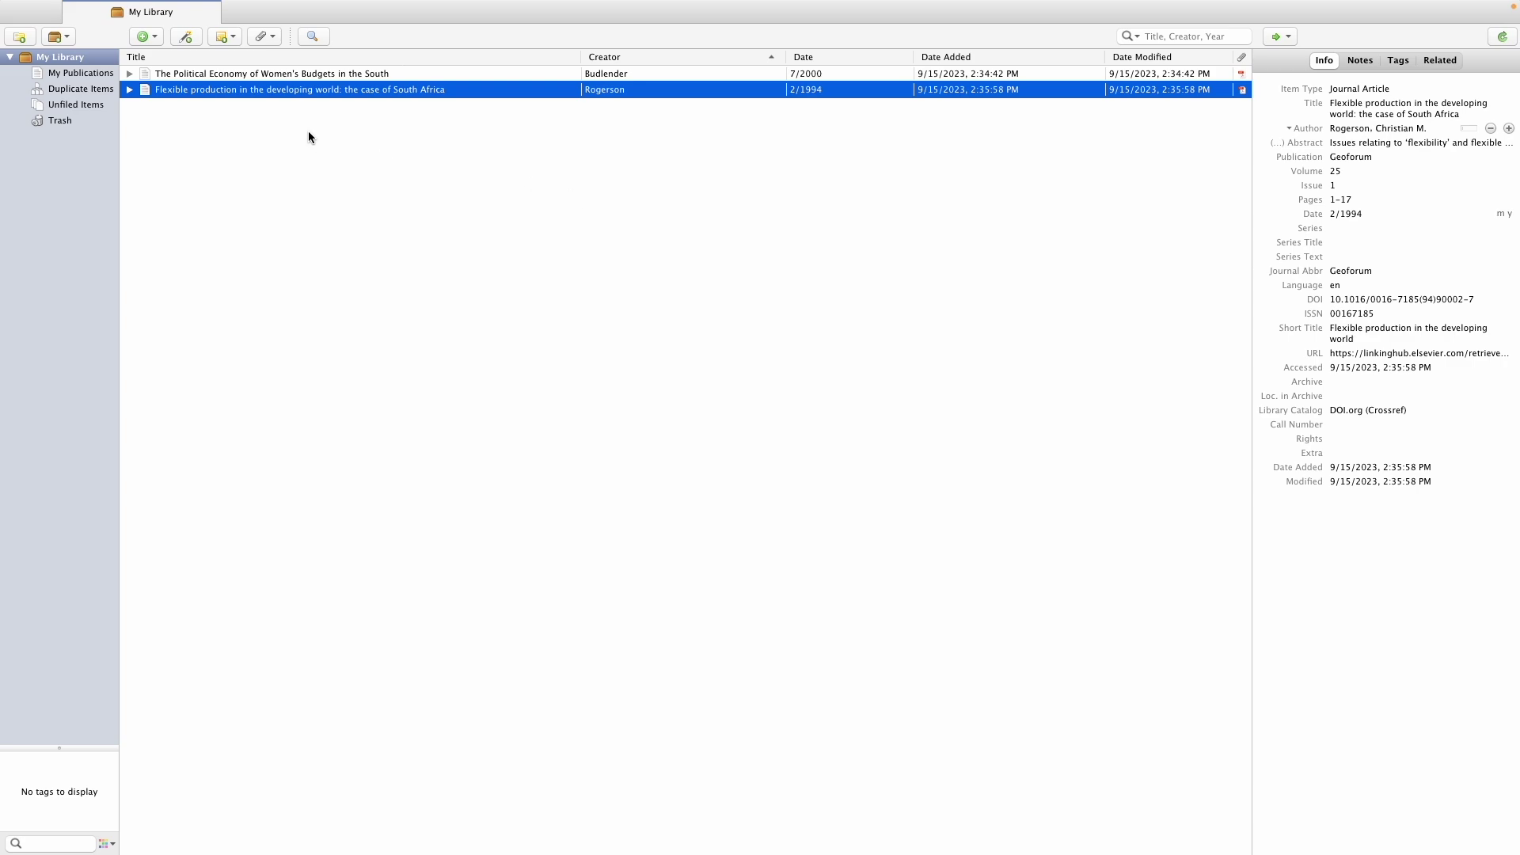
left_click(279, 73)
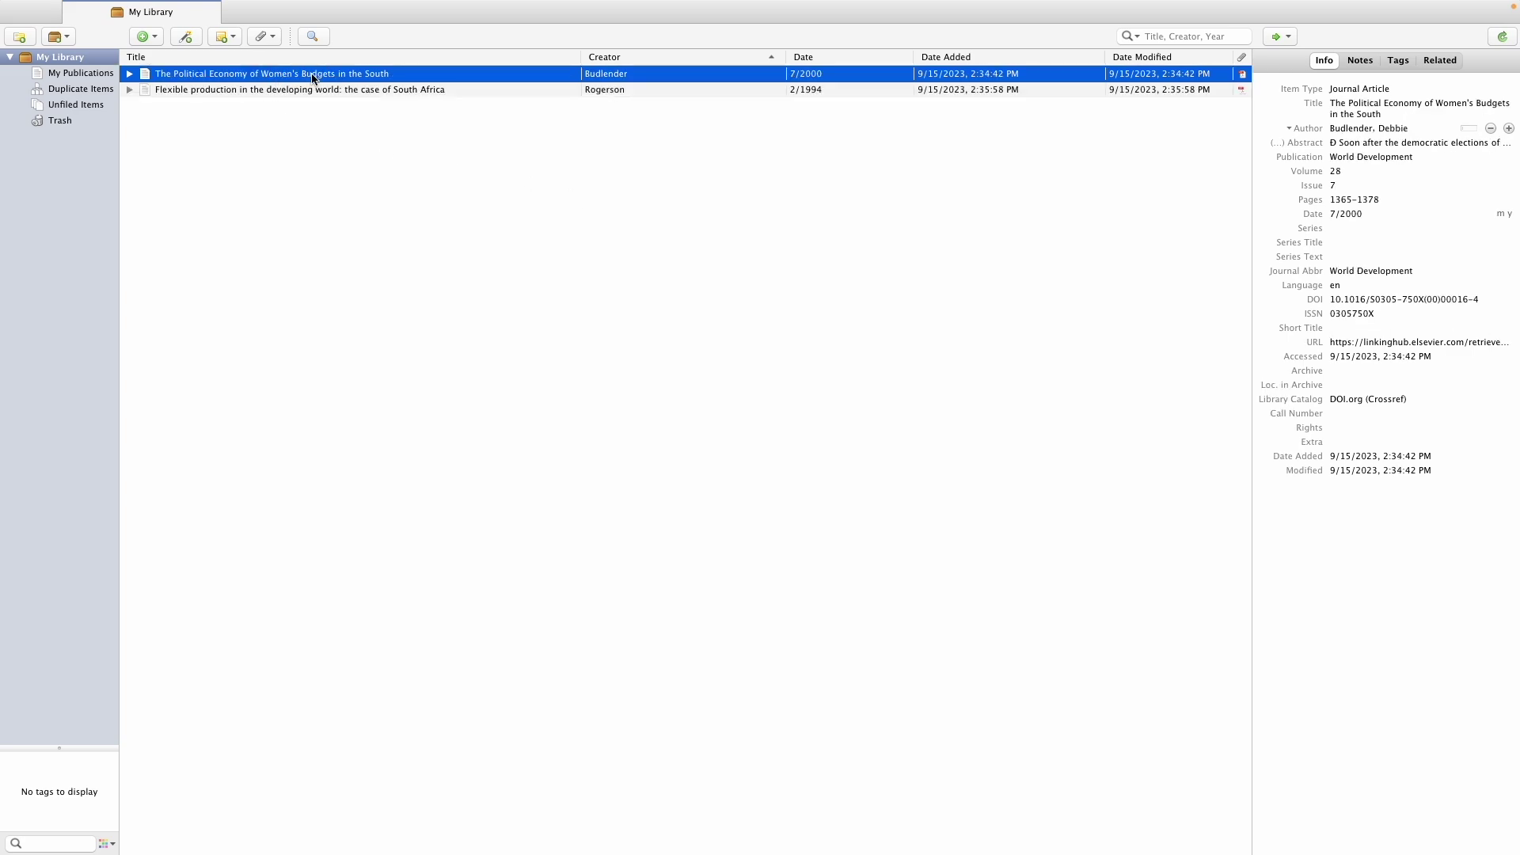
double_click(313, 74)
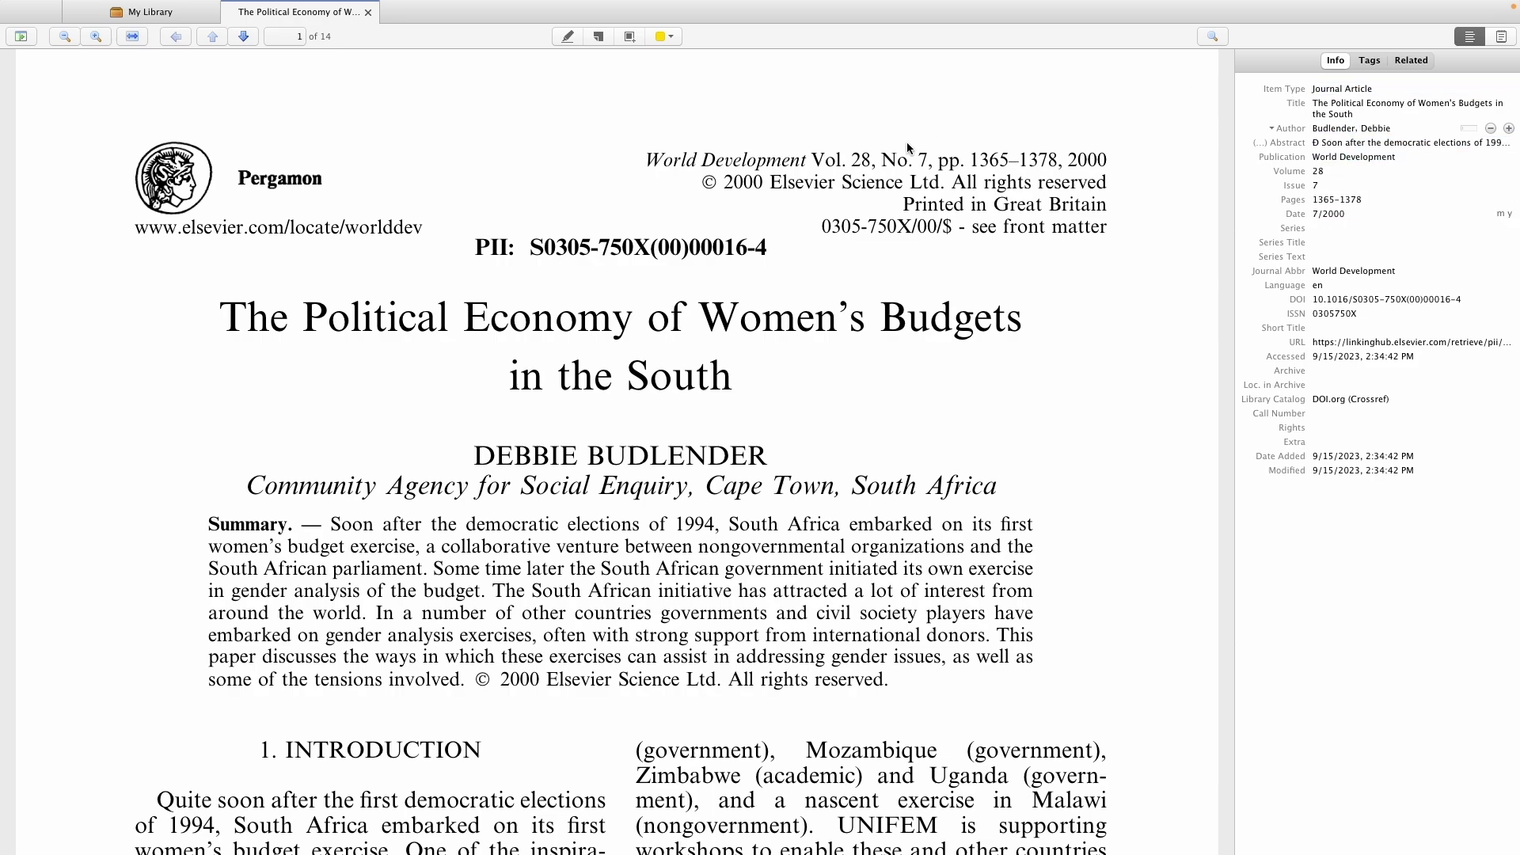
Review the available item types, keep Journal Article, and inspect the editable title and author last and first name fields.
left_click(1346, 89)
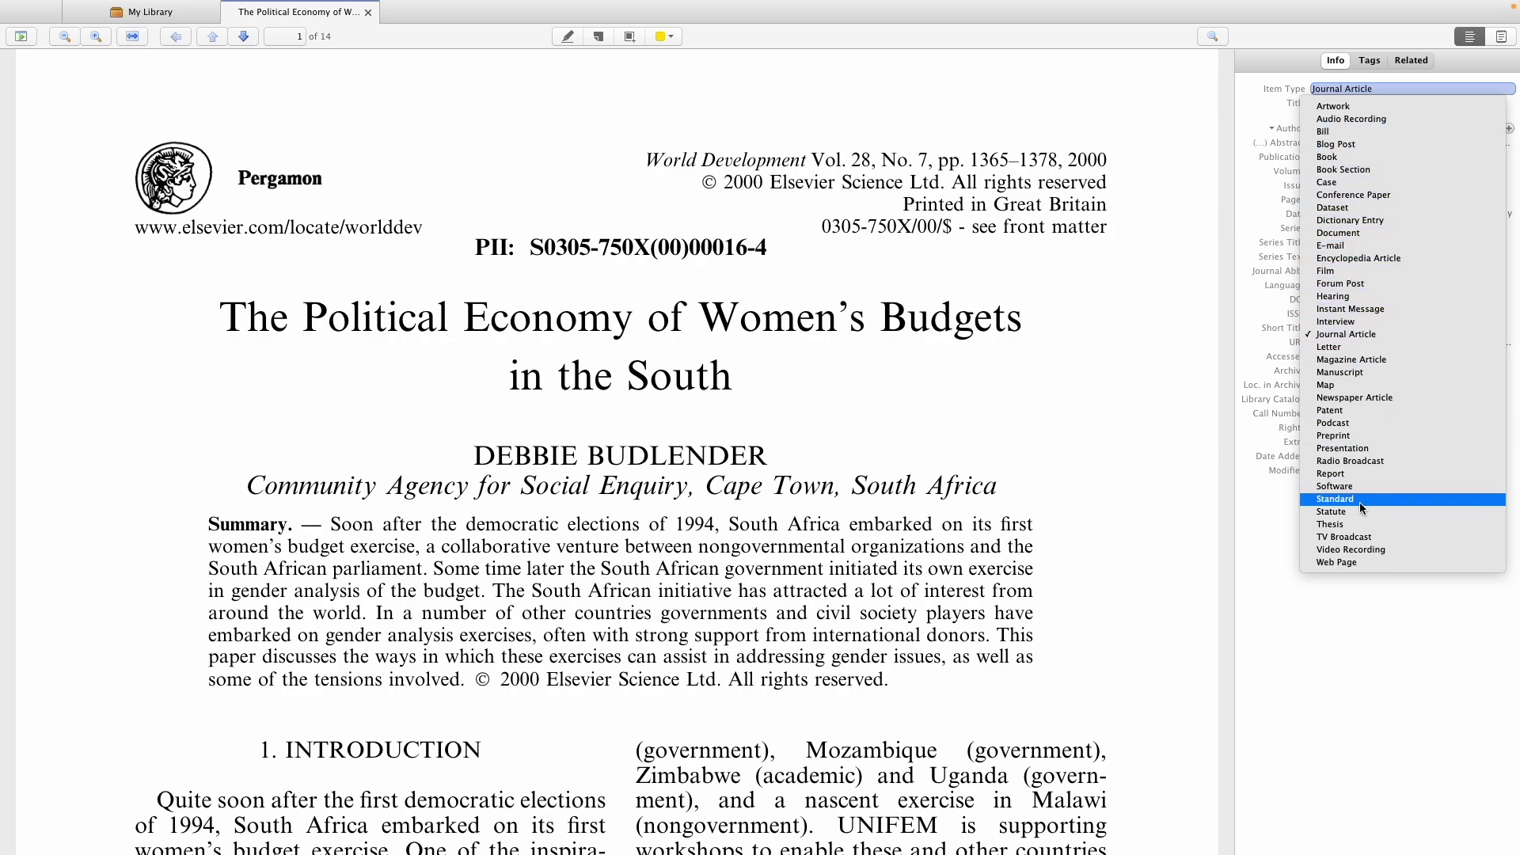
left_click(1387, 334)
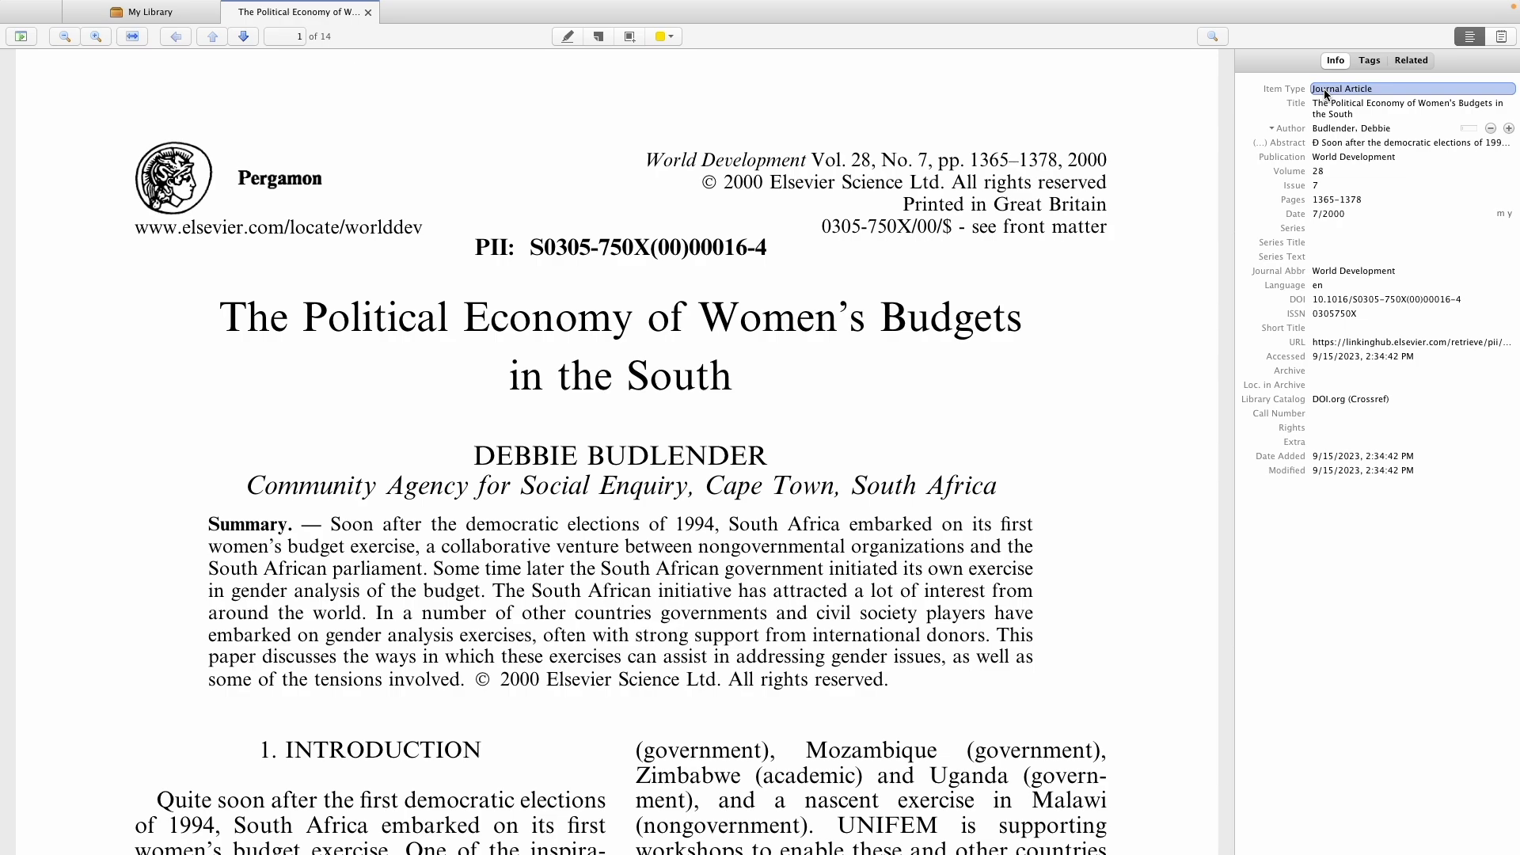
left_click(1369, 120)
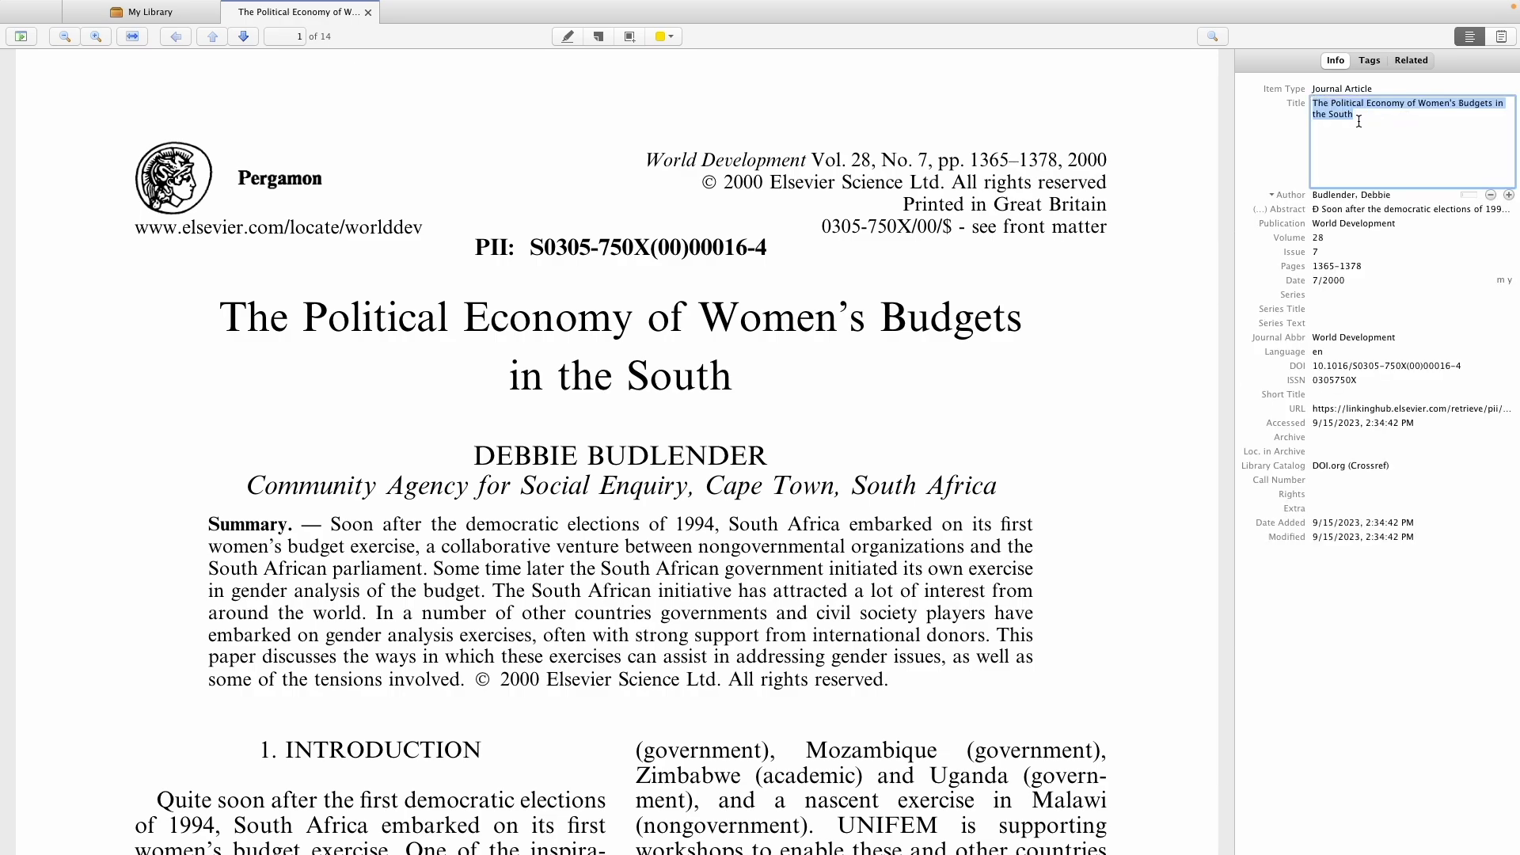
left_click(1325, 198)
left_click(1325, 198)
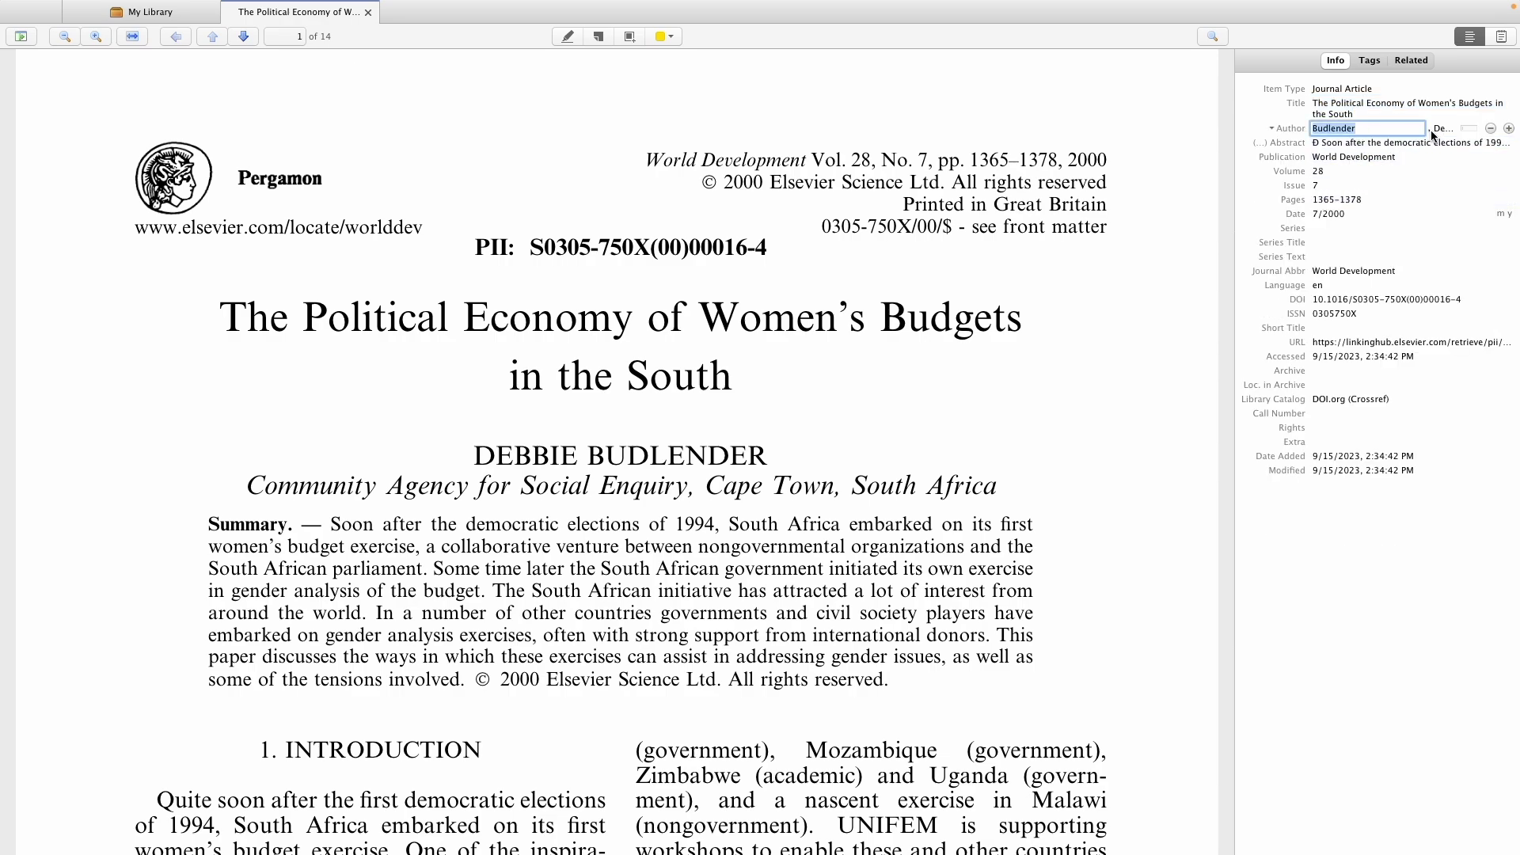
left_click(1439, 129)
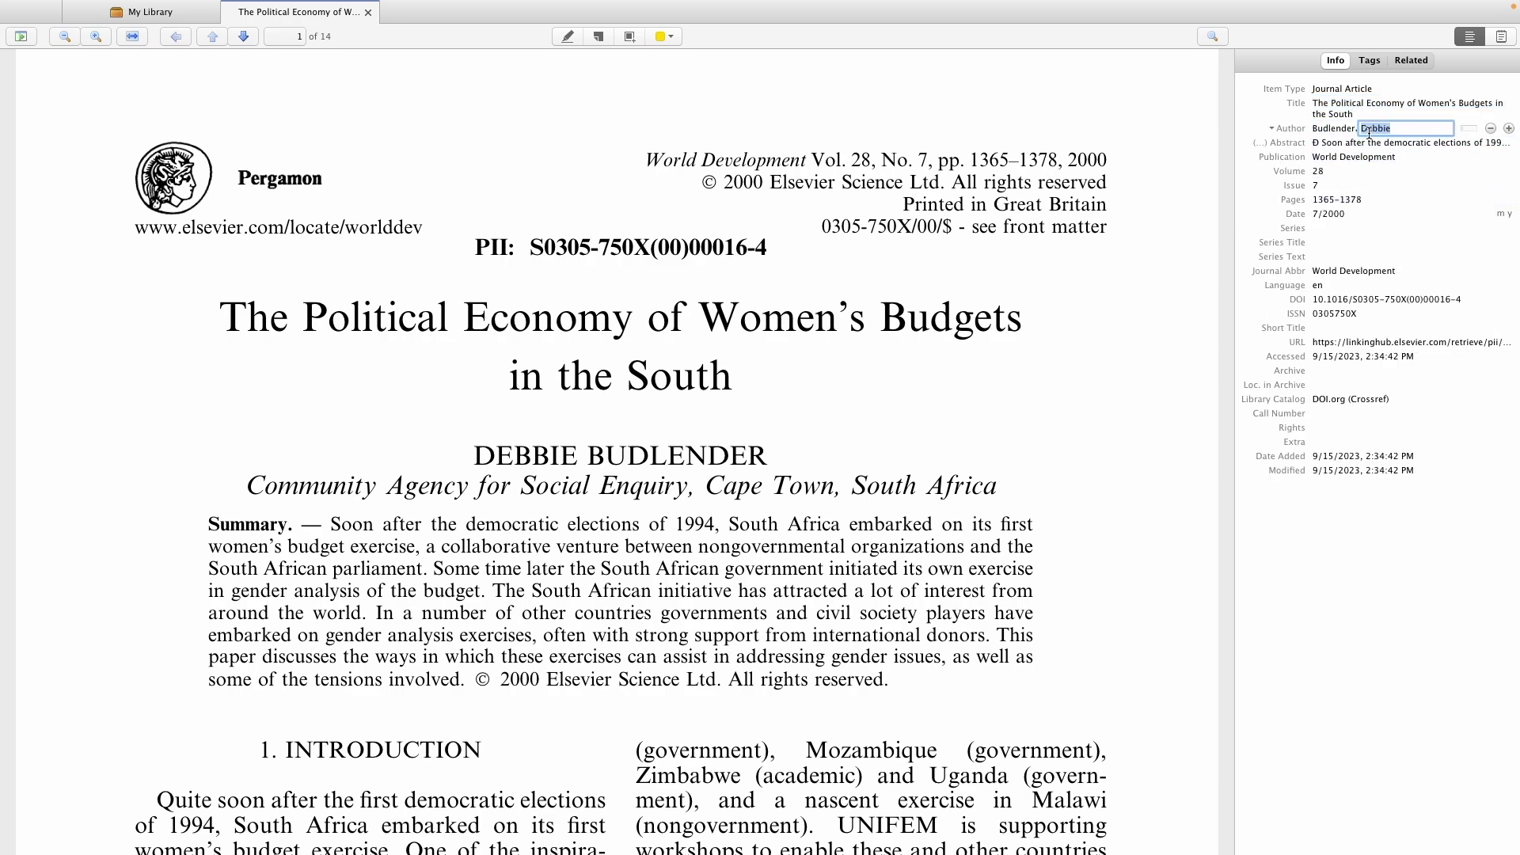
left_click(1341, 130)
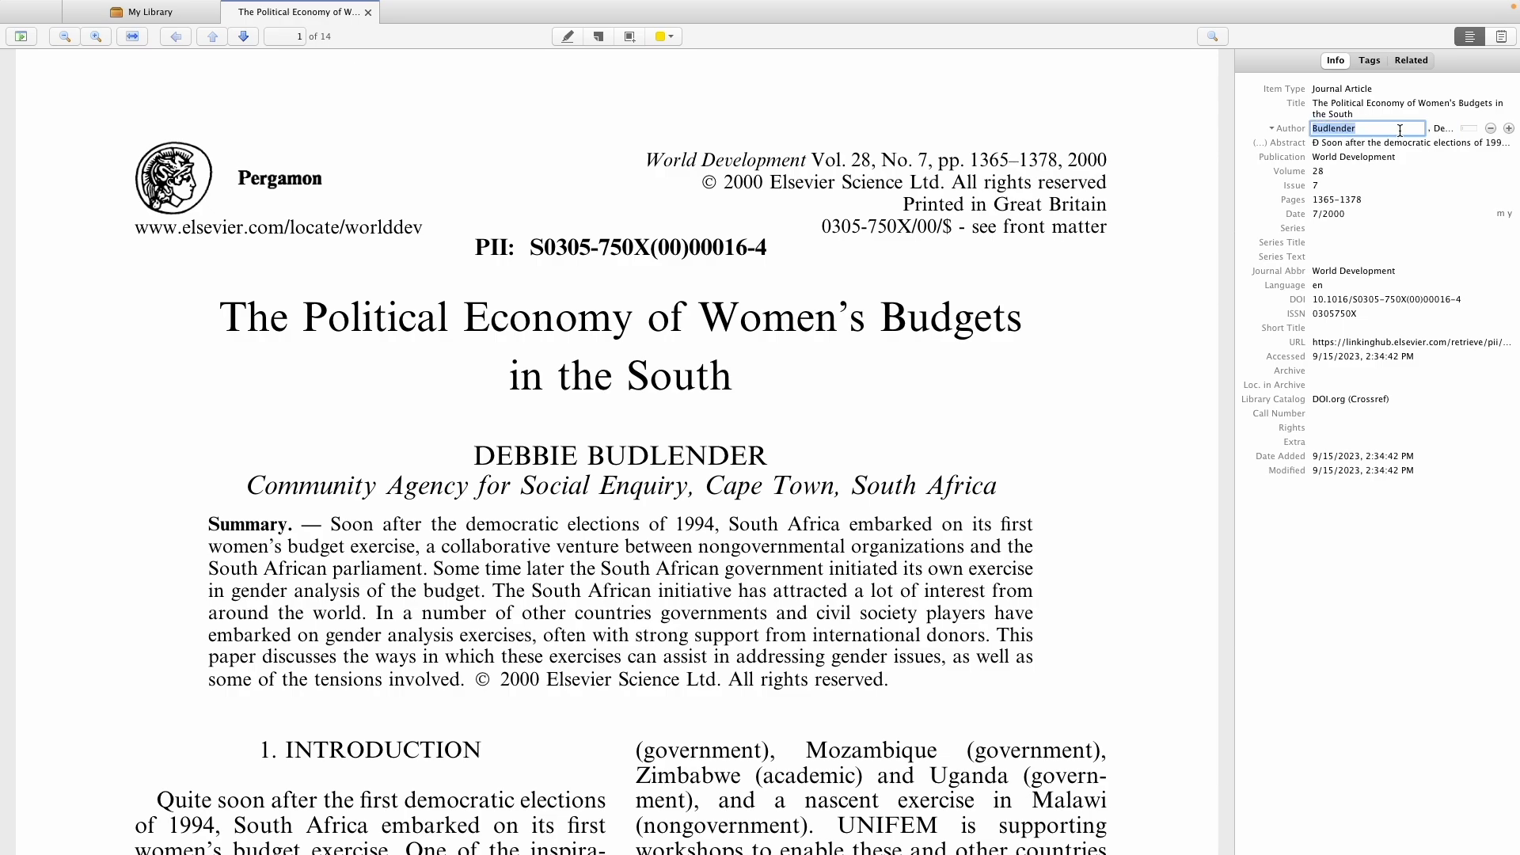
Switch the author to a single name field and back to two fields, and add and remove a blank second author.
left_click(1476, 136)
left_click(1468, 131)
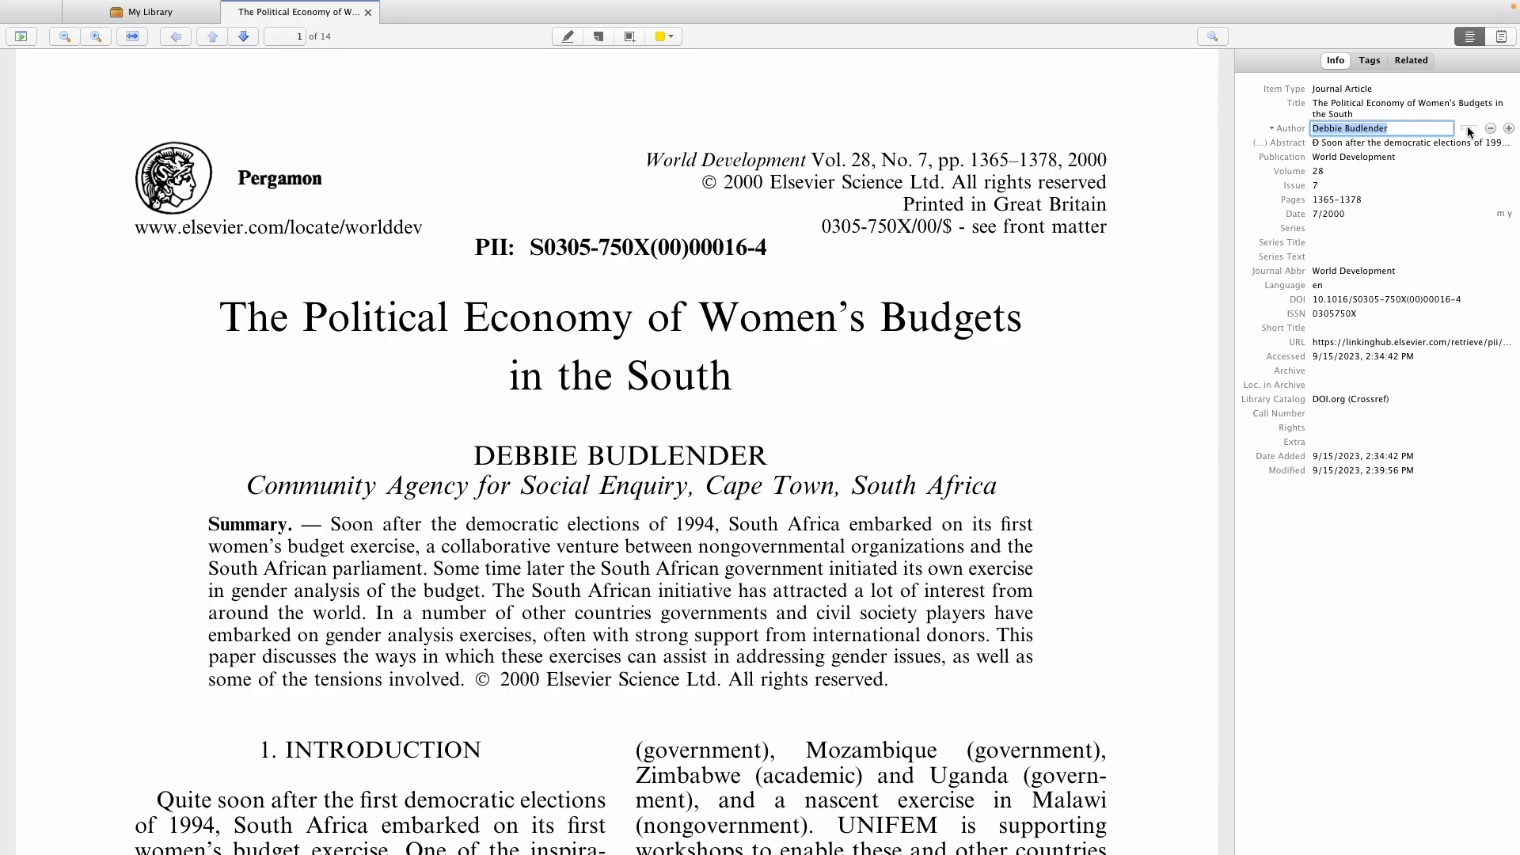
left_click(1469, 130)
left_click_drag(1453, 133, 1497, 138)
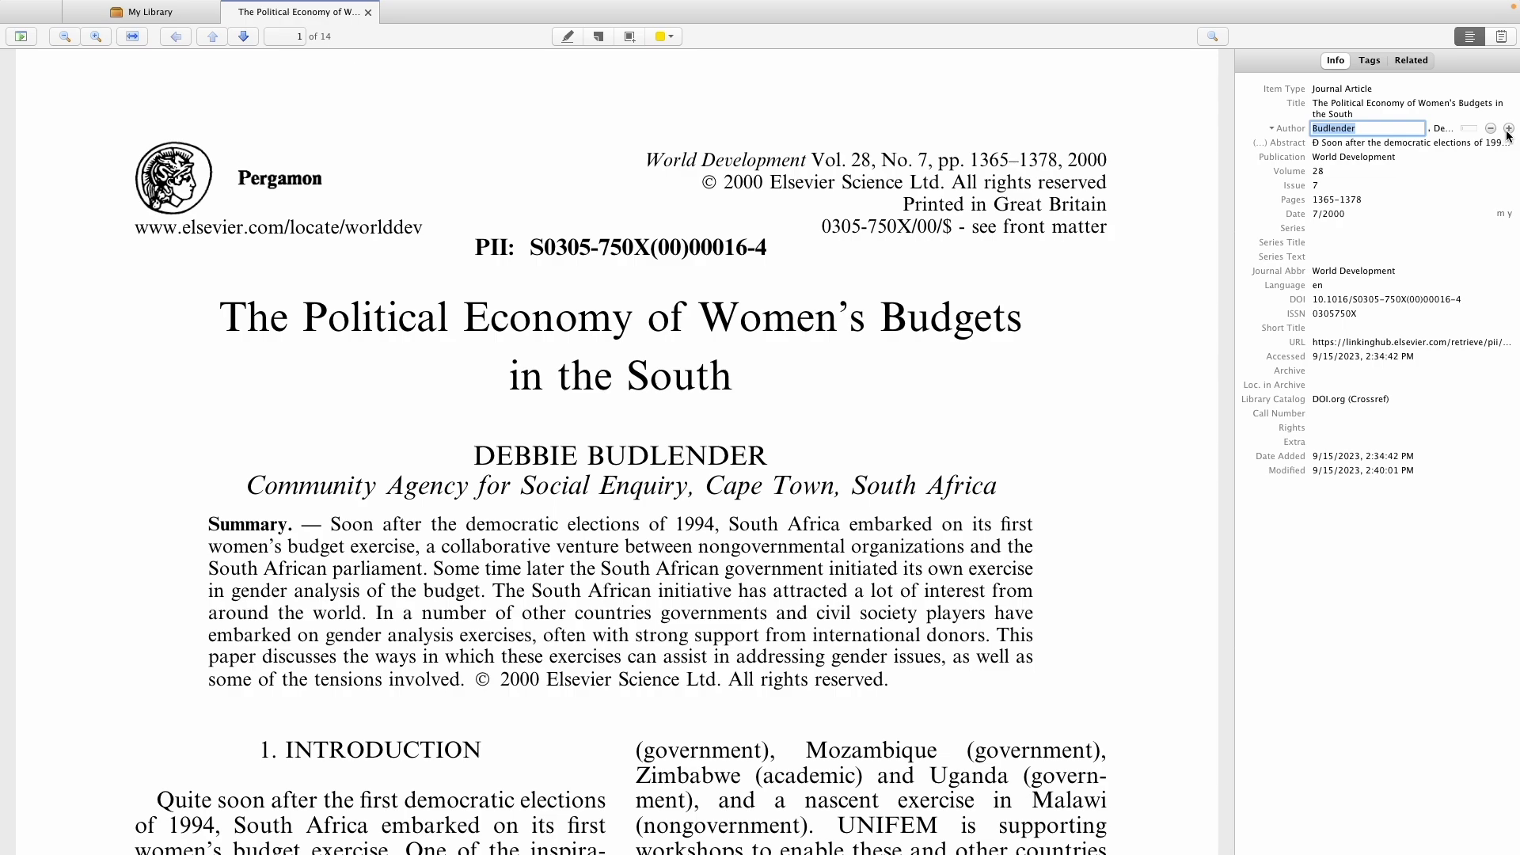
left_click(1508, 128)
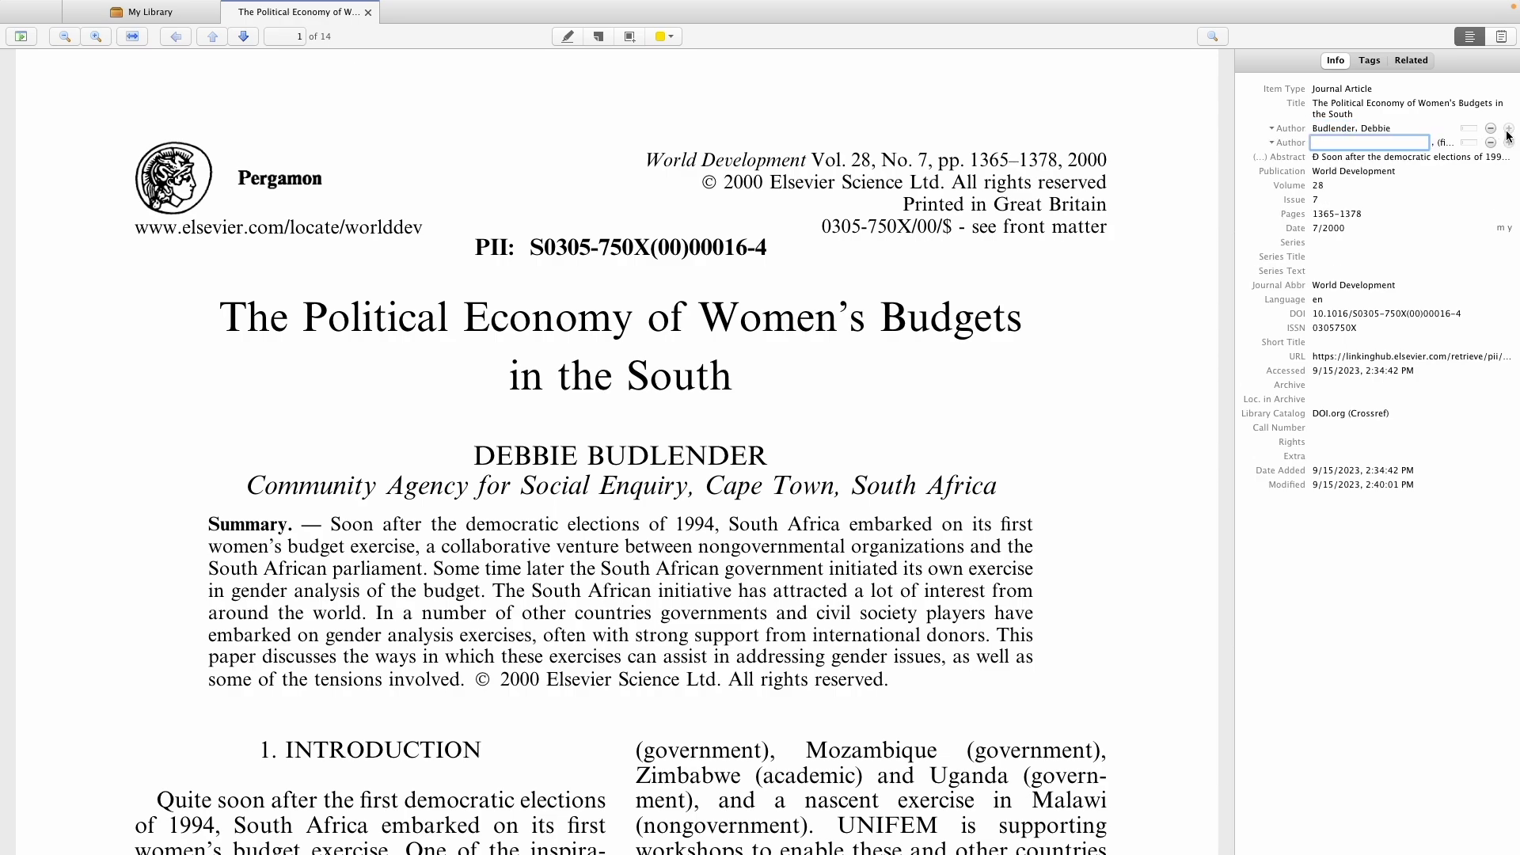
left_click(1490, 143)
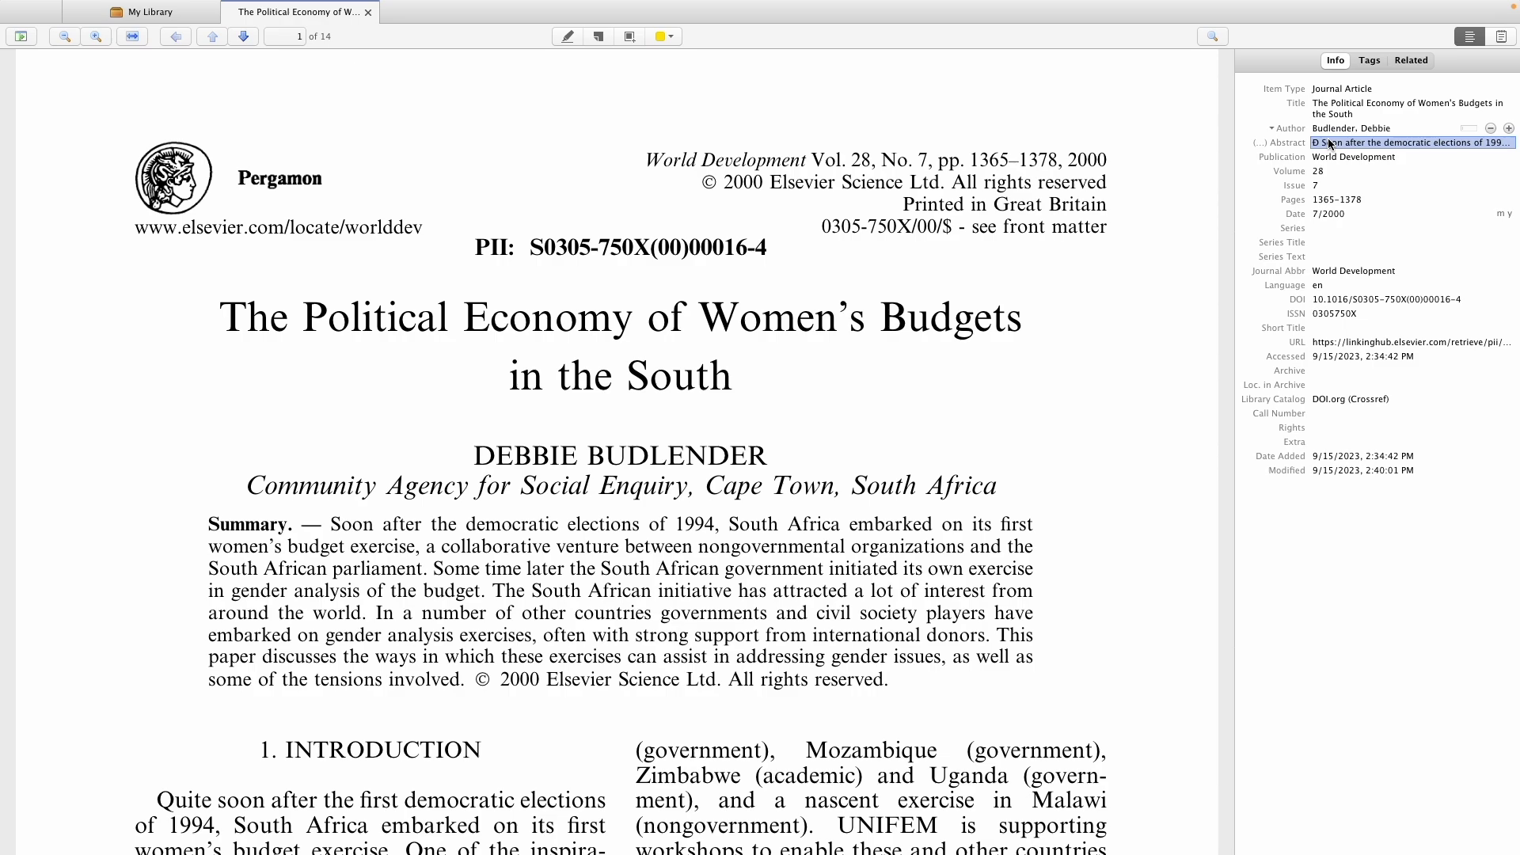
Check the article's publication and date fields without entering new values.
left_click(1296, 158)
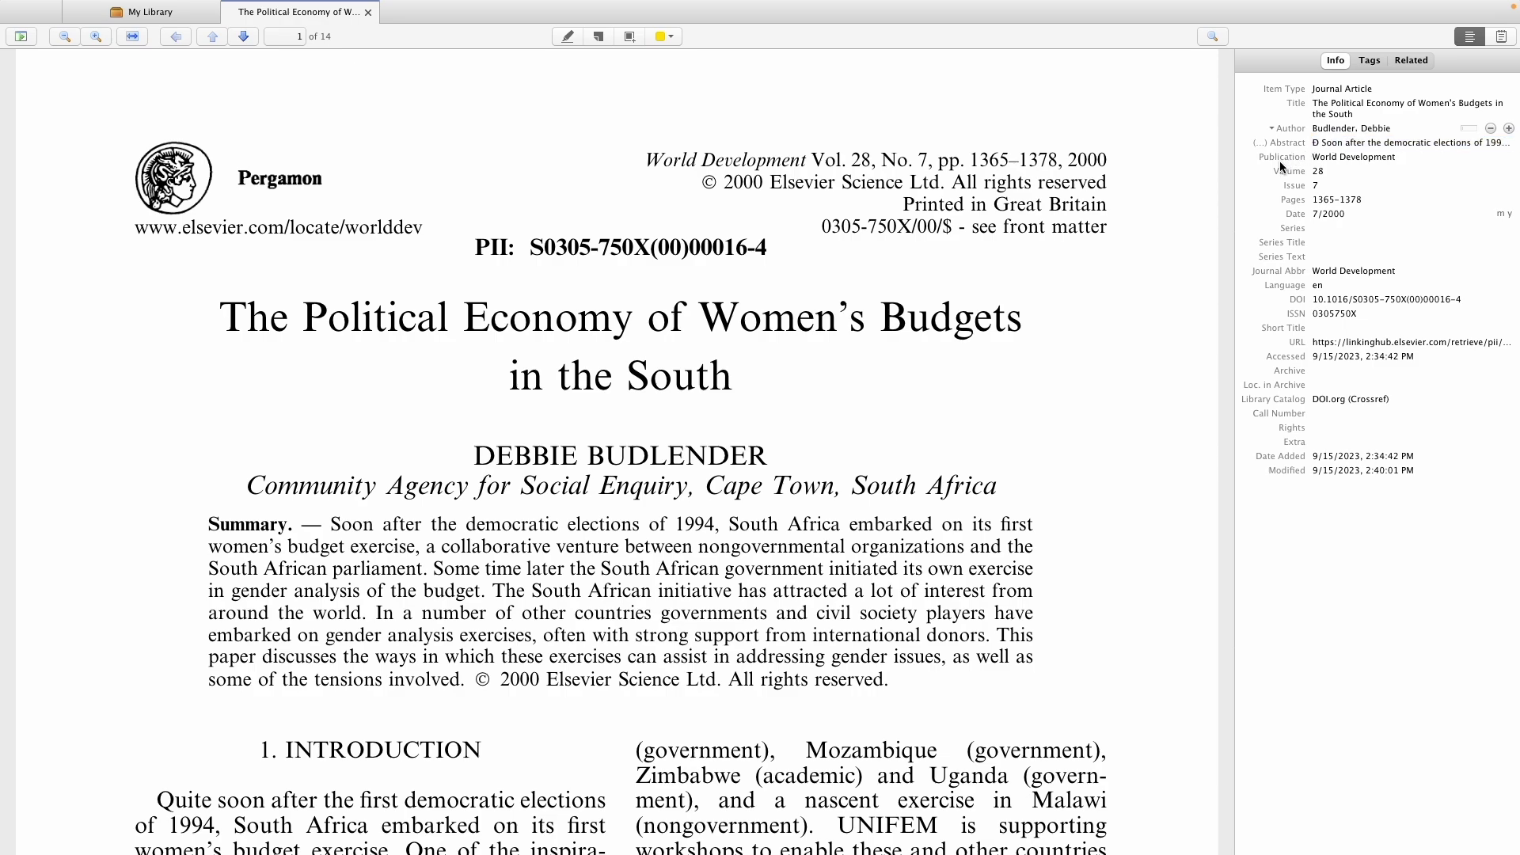
left_click(1333, 158)
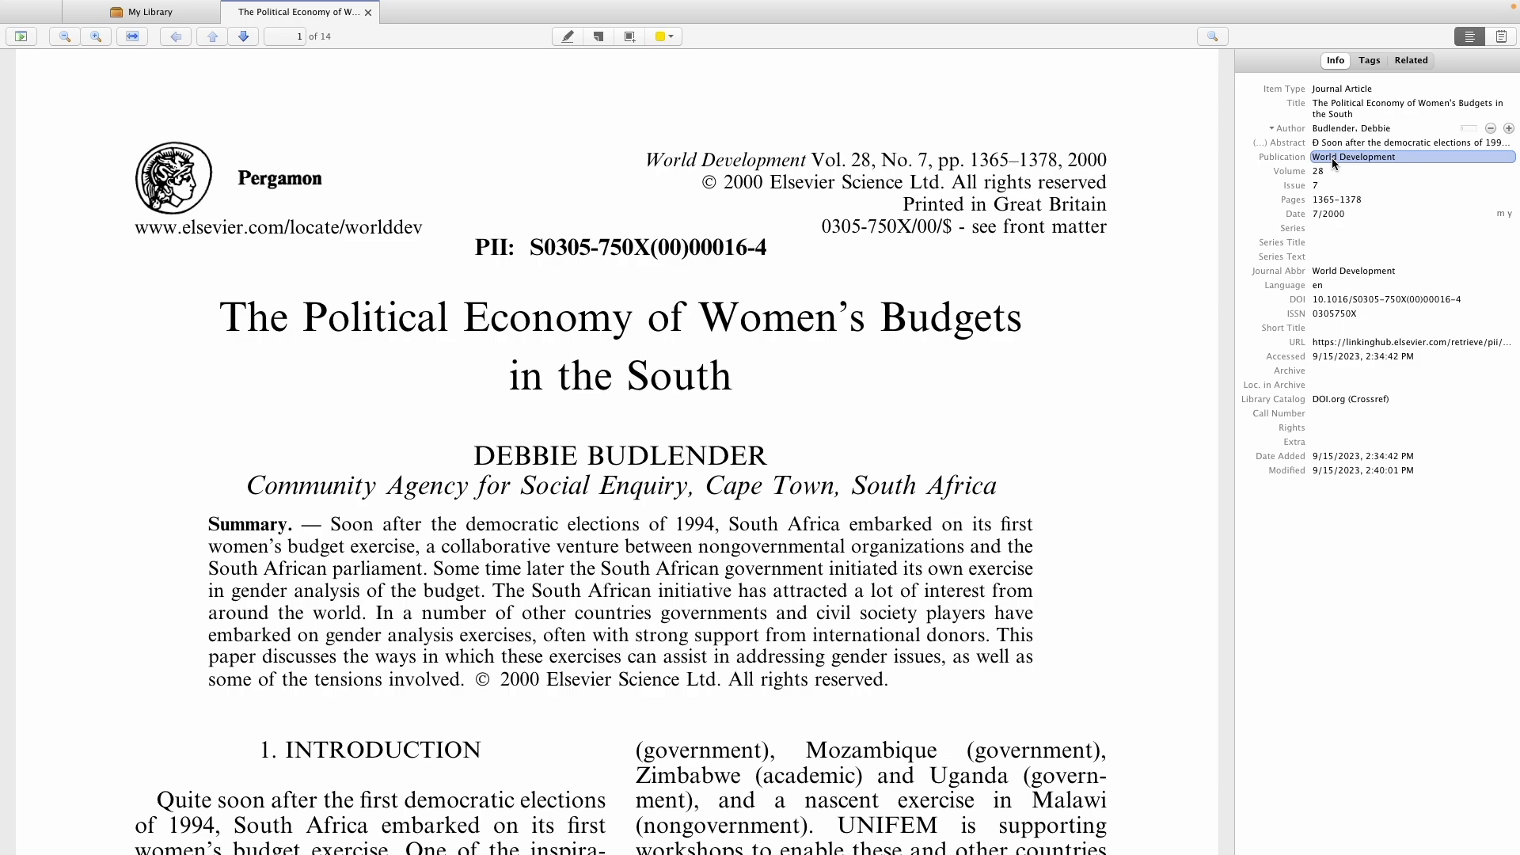
key("Return")
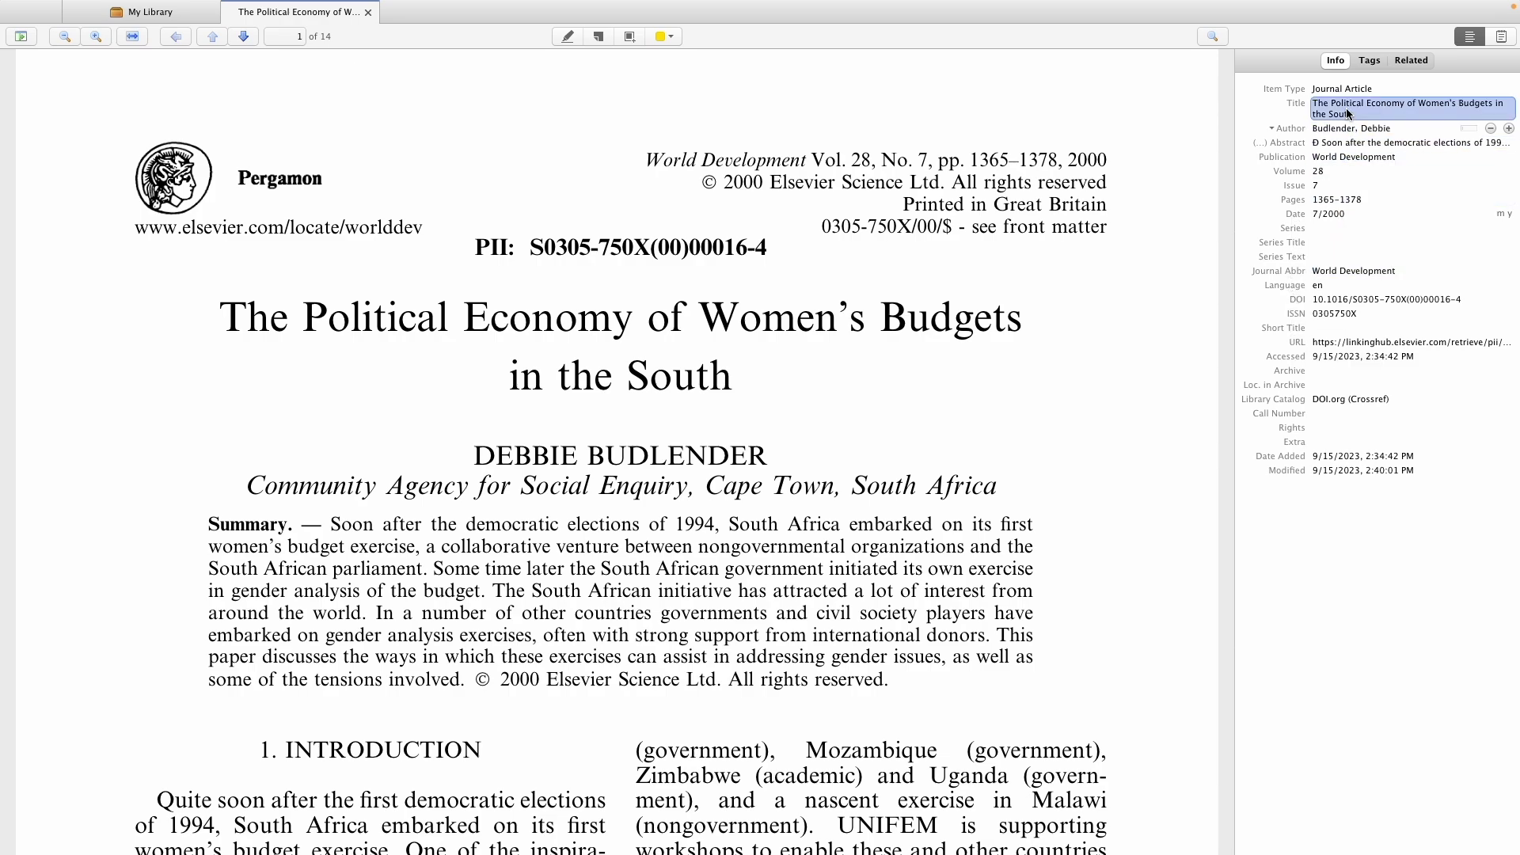
left_click(1350, 214)
key("Return")
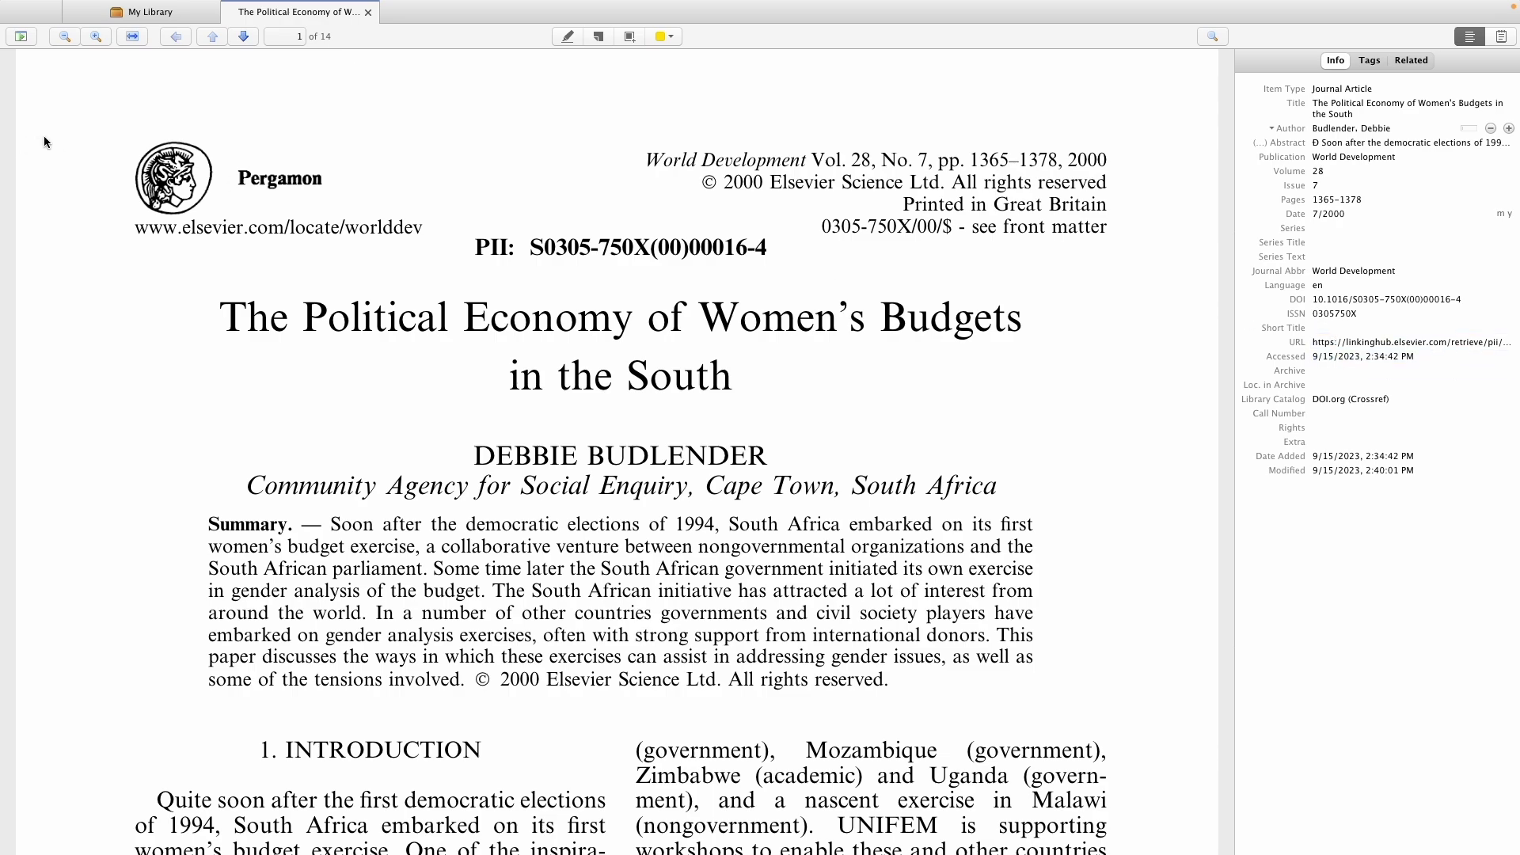
Open the PDF of the flexible production article from the library and check its title and date fields without changing them.
left_click(118, 16)
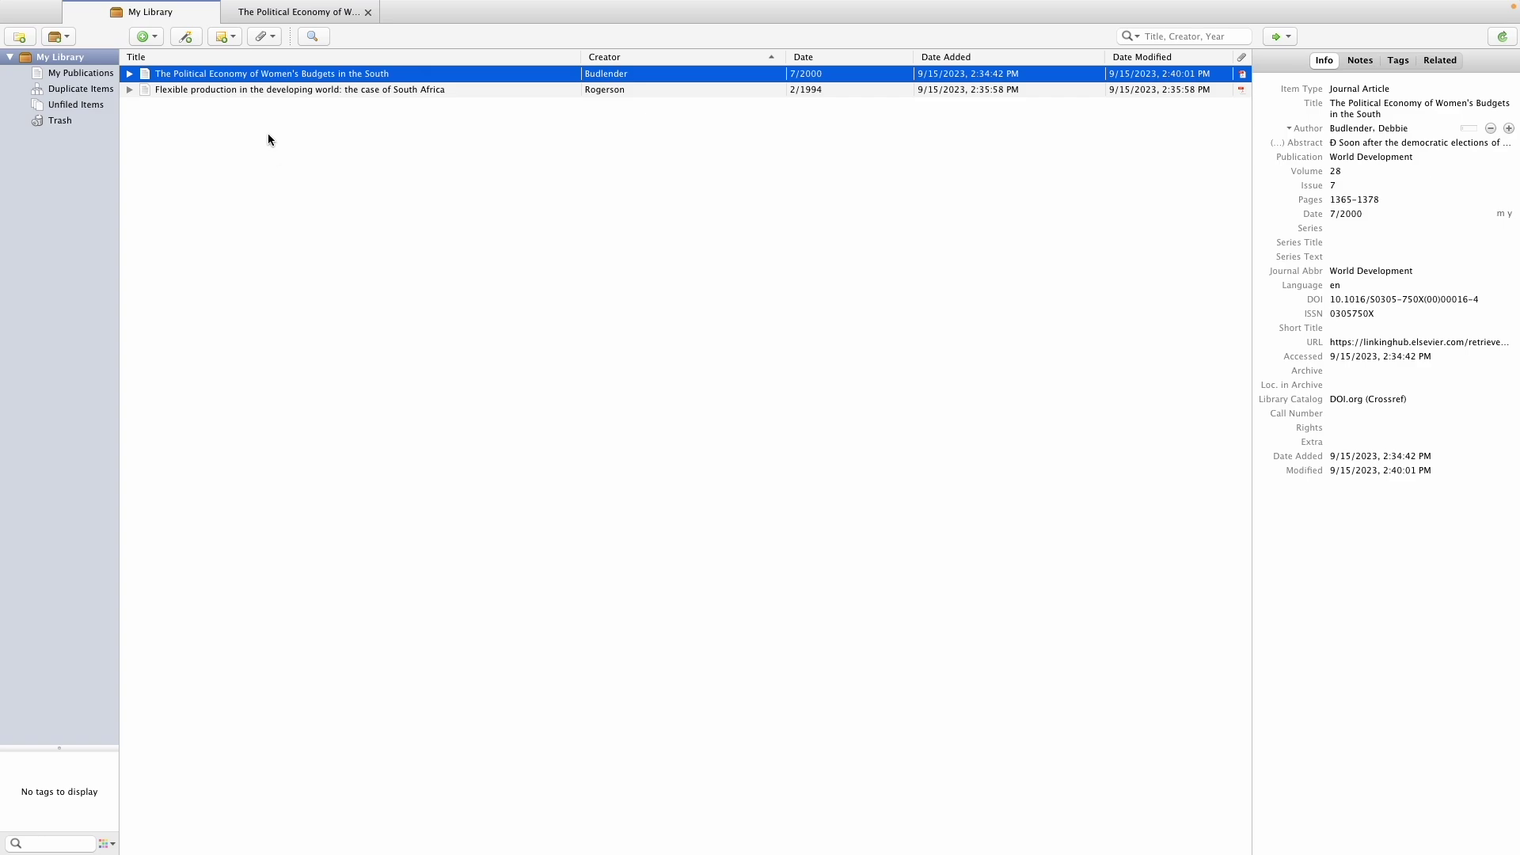
double_click(263, 92)
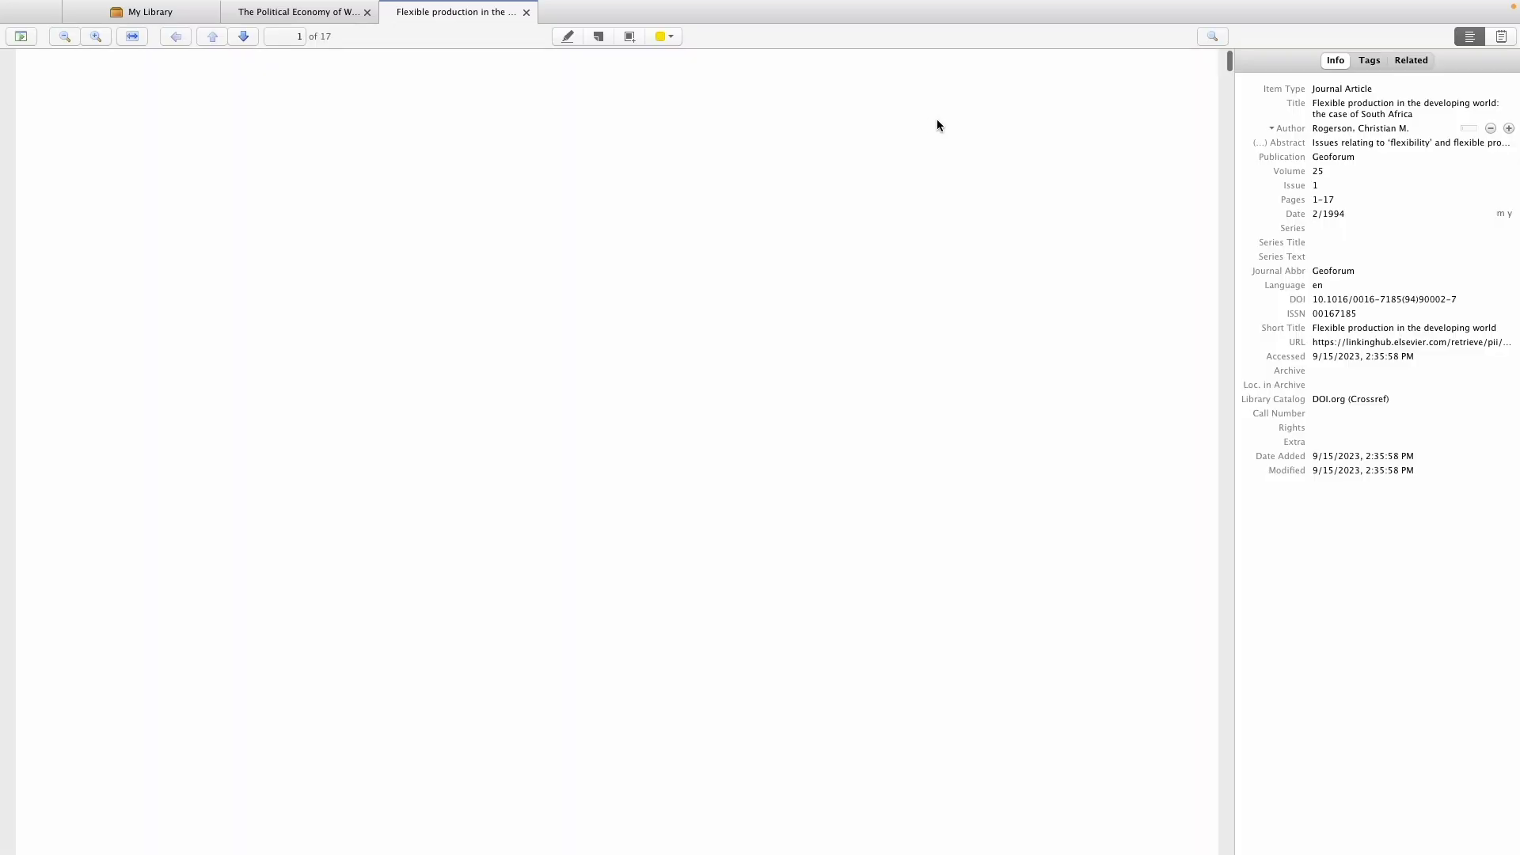
left_click(1328, 107)
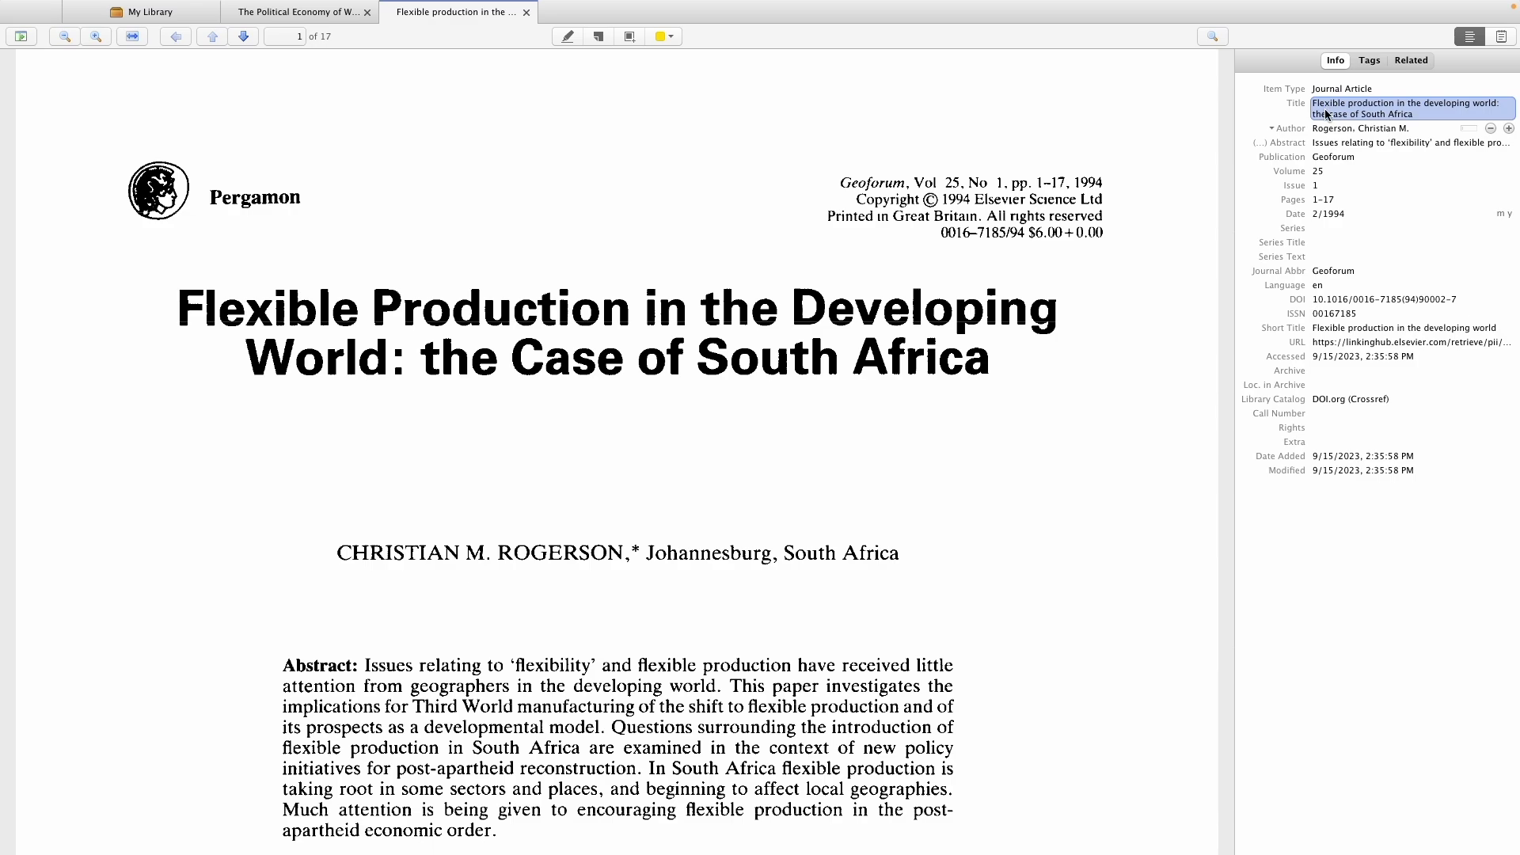
key("Return")
left_click(1332, 214)
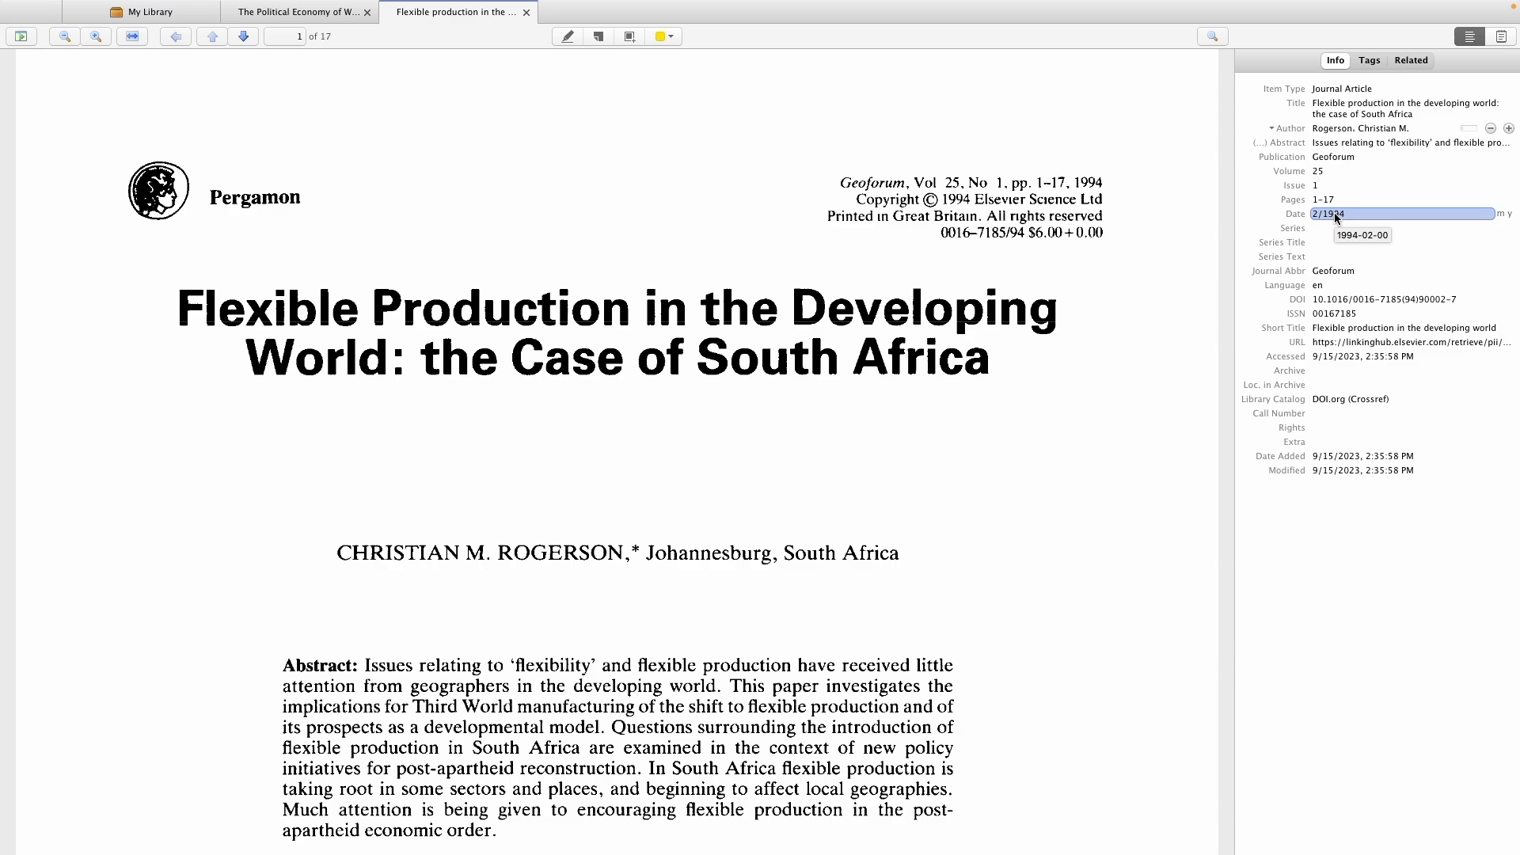
key("Return")
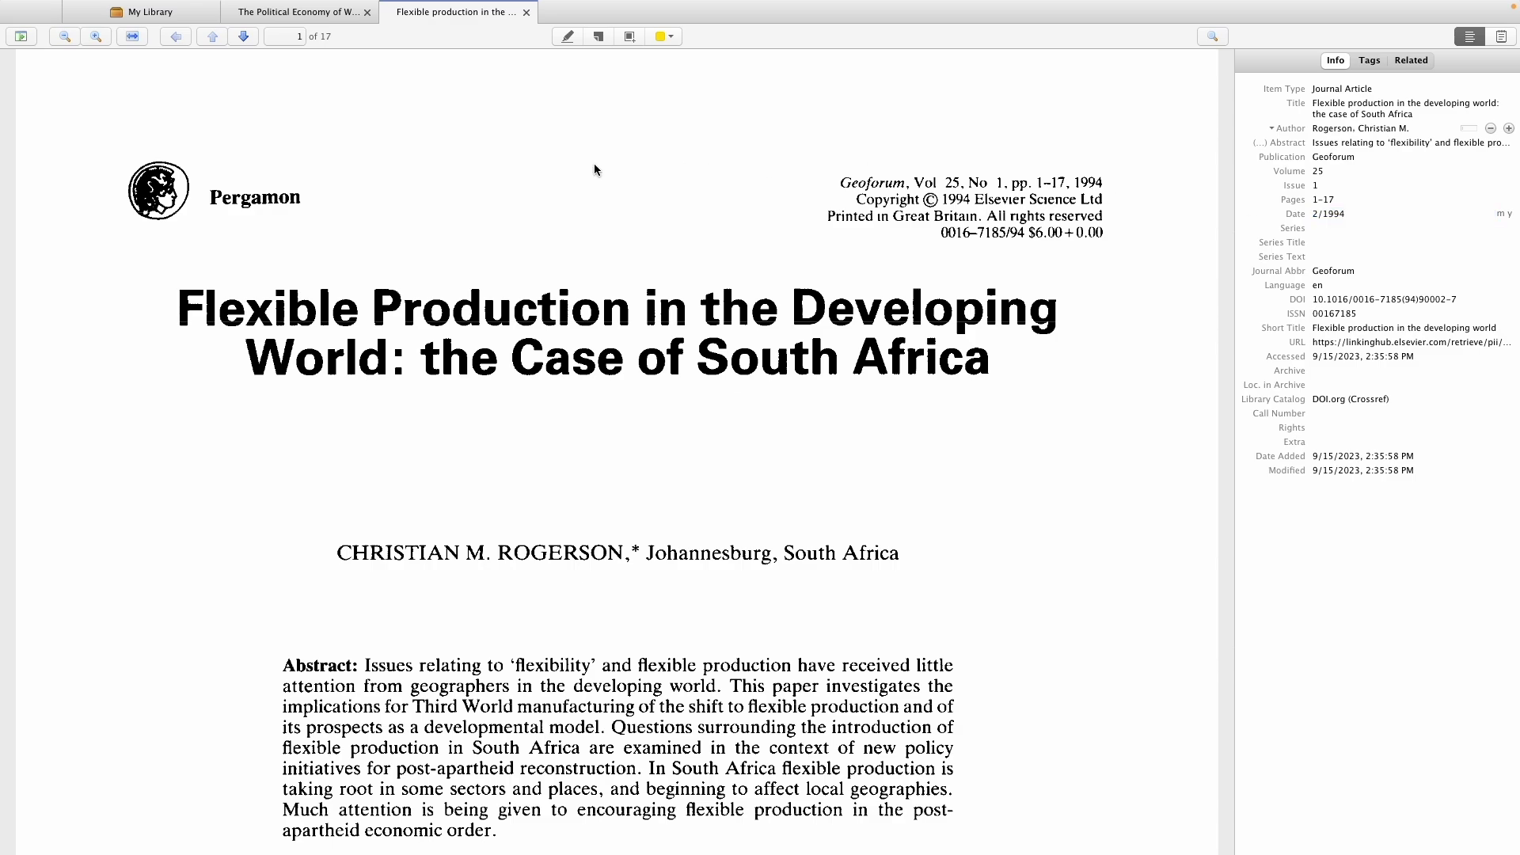
Return to the library list and add a new blank Book item.
left_click(141, 11)
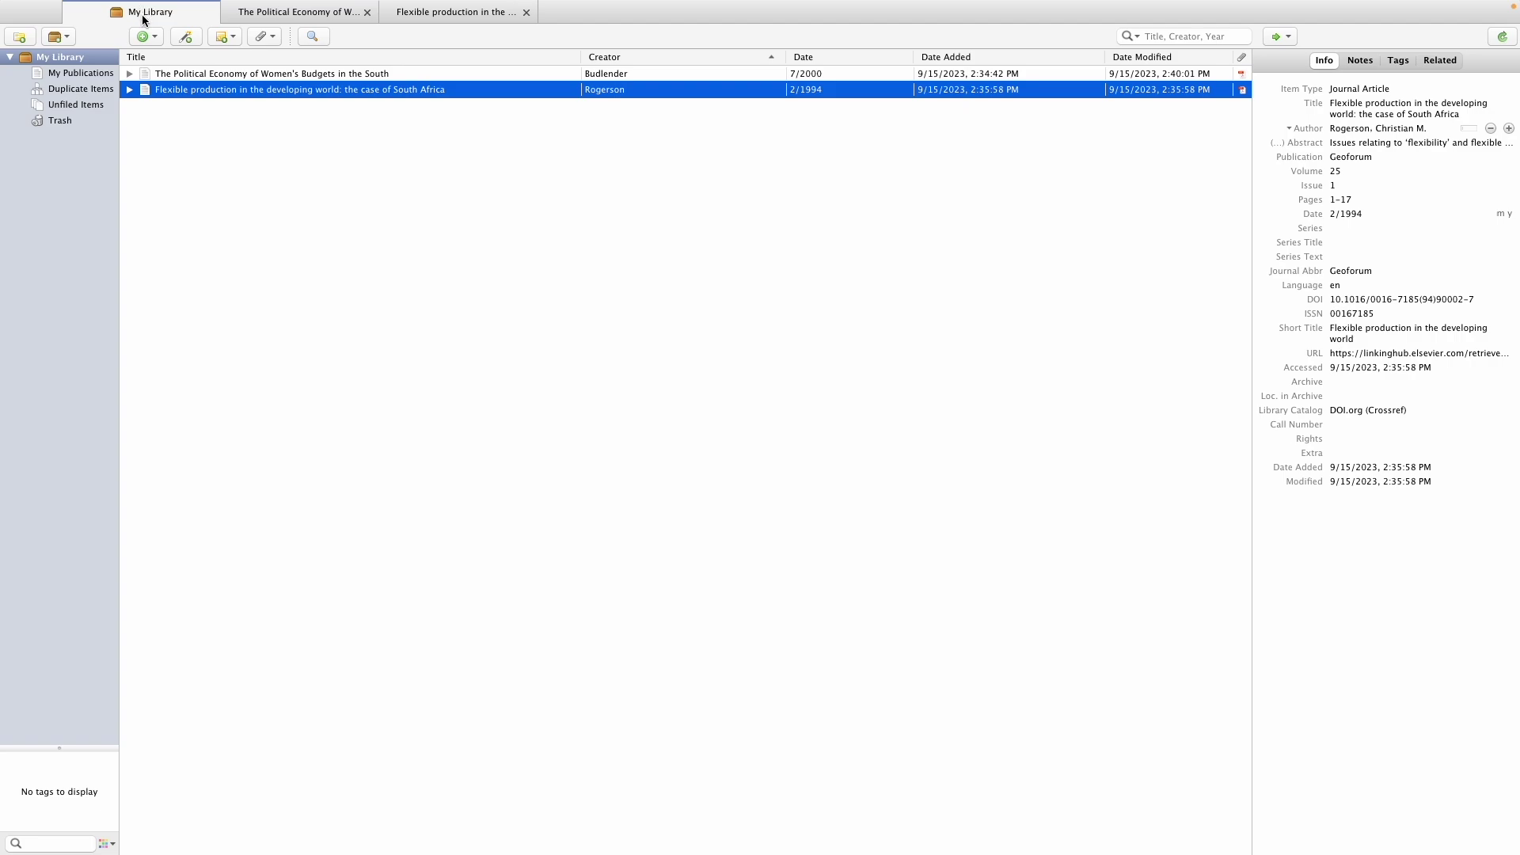
left_click(155, 38)
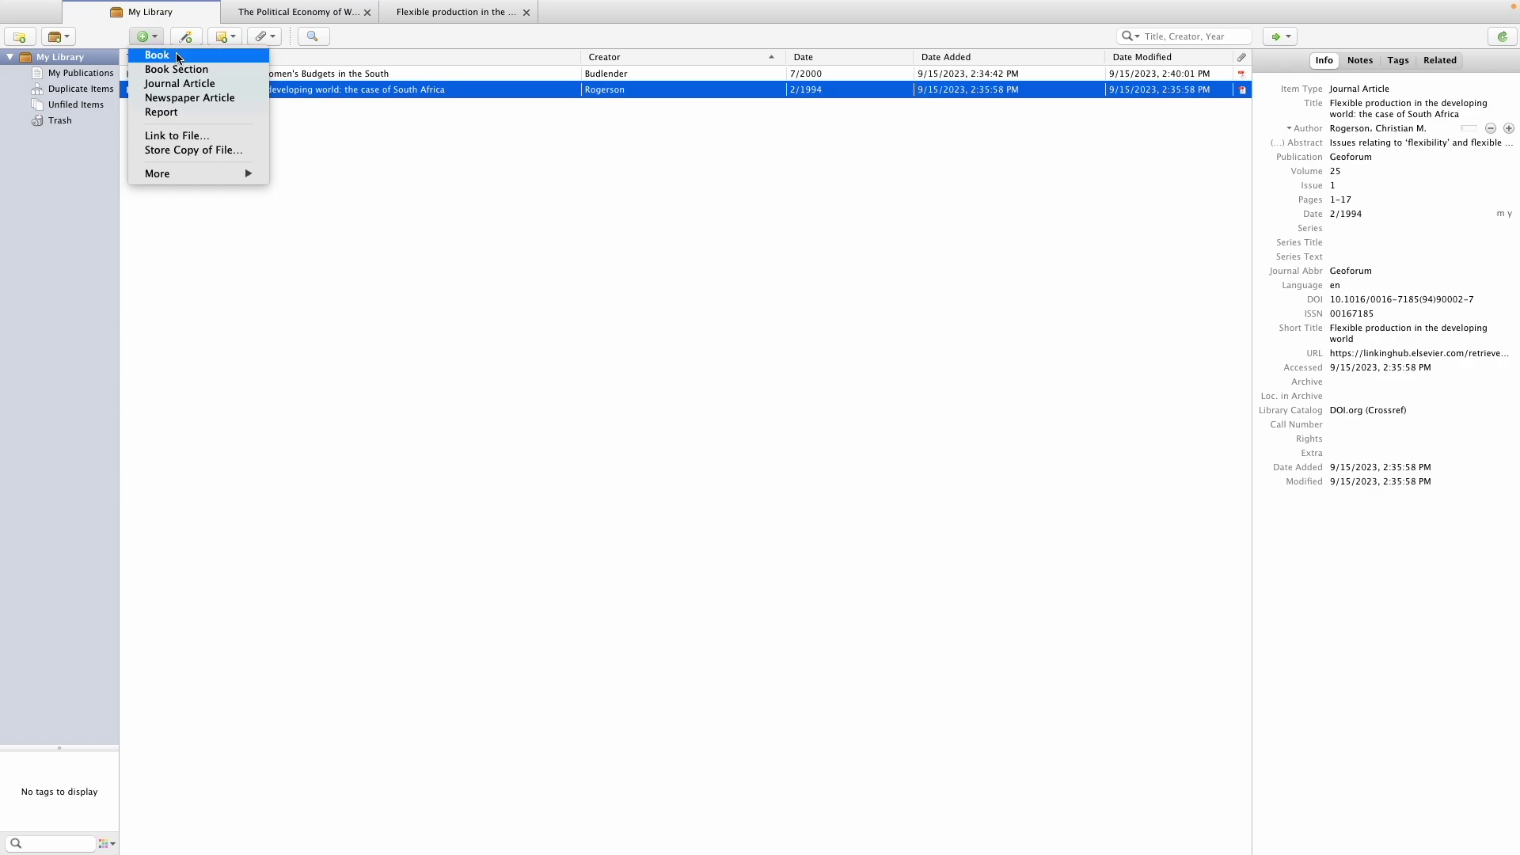
left_click(178, 55)
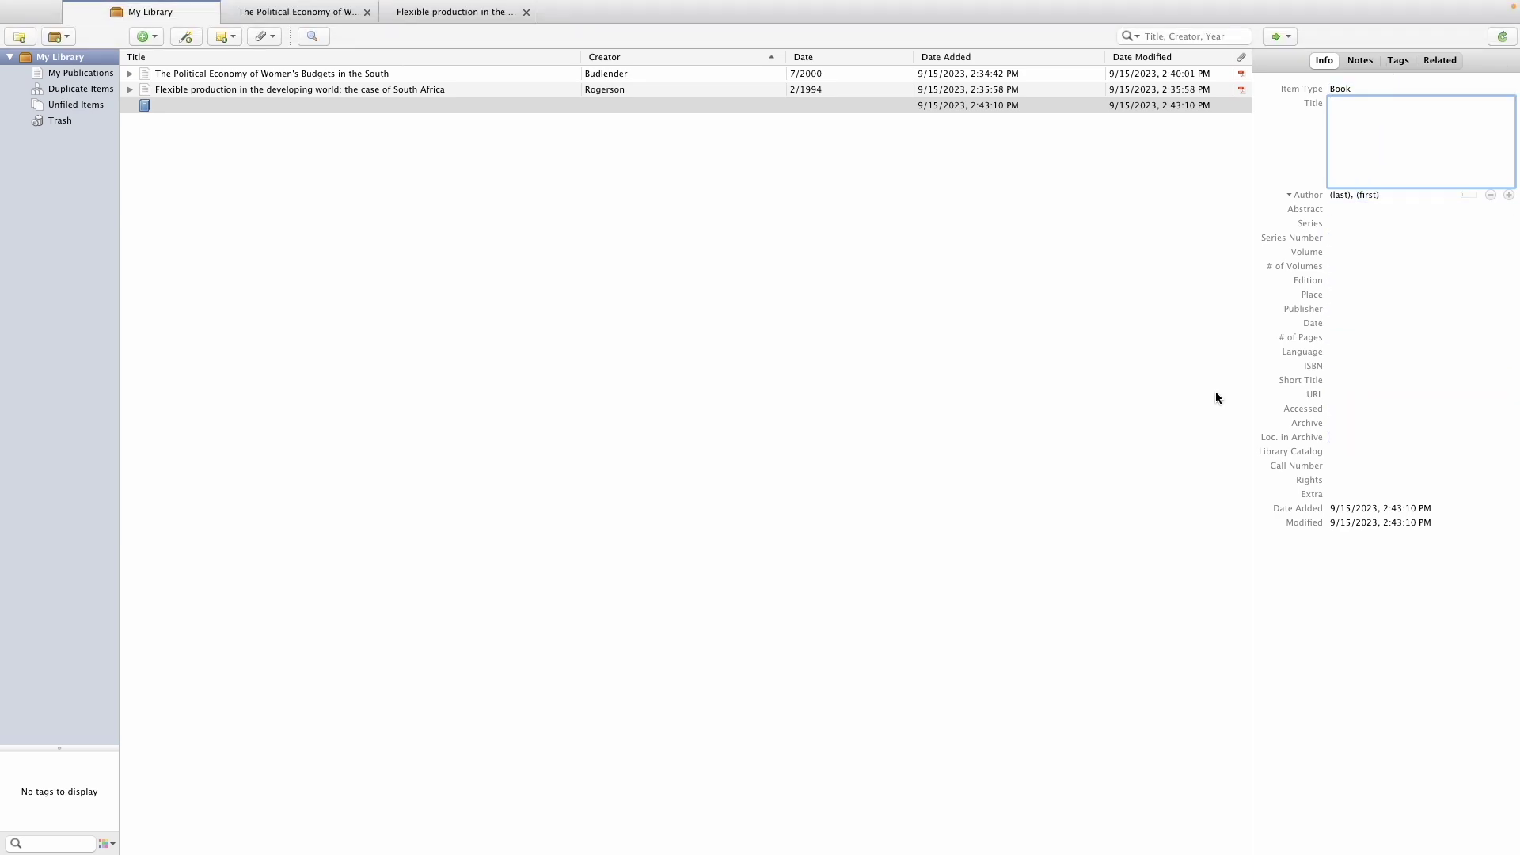
Expand both journal articles in the library list and inspect the PDF attachment under each one.
left_click(165, 93)
left_click(166, 77)
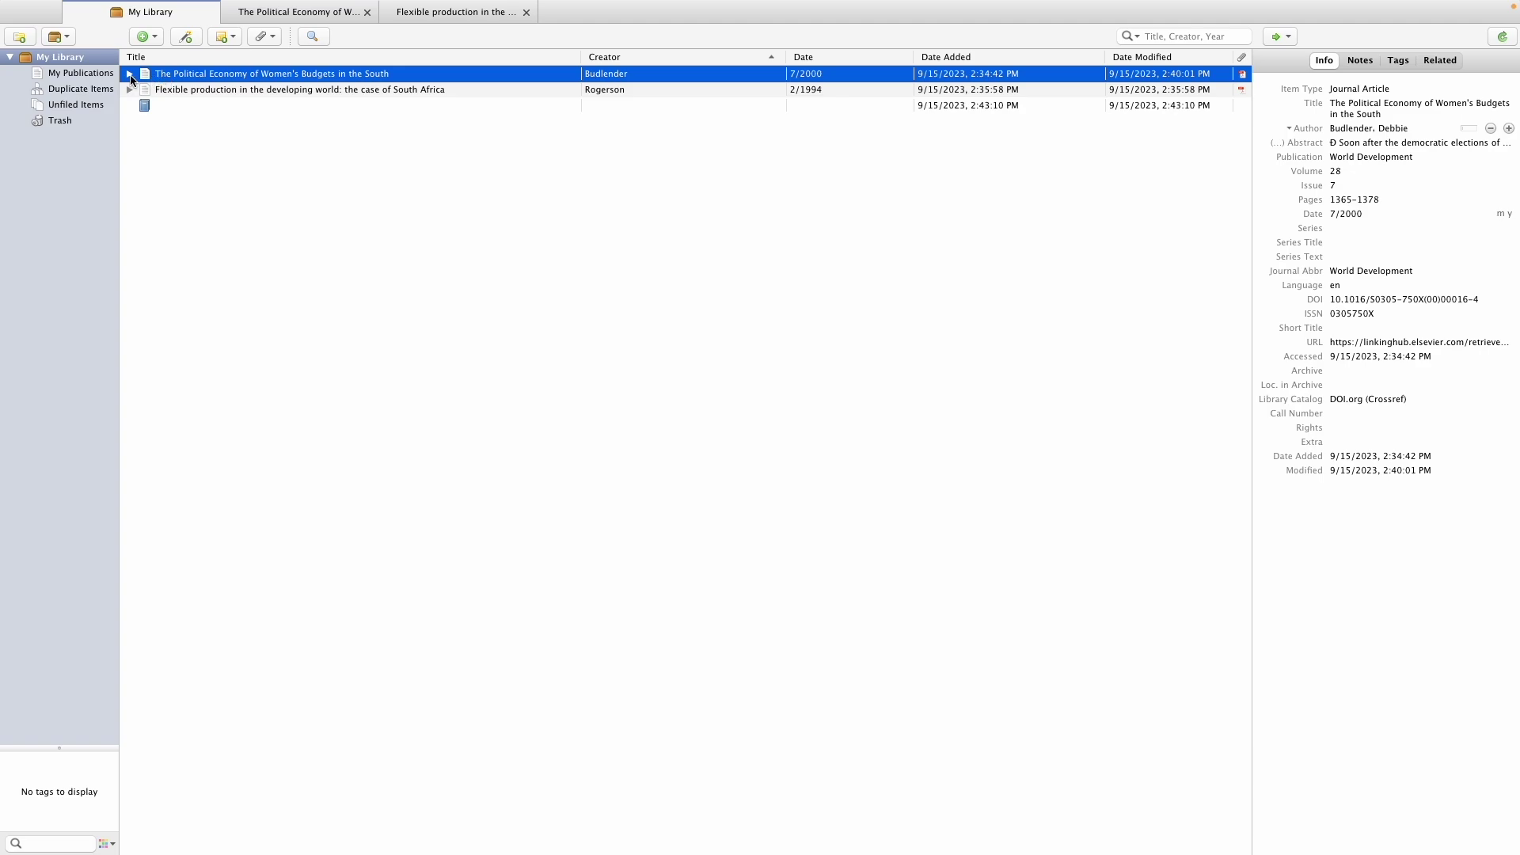
left_click(130, 74)
left_click(130, 75)
left_click(130, 75)
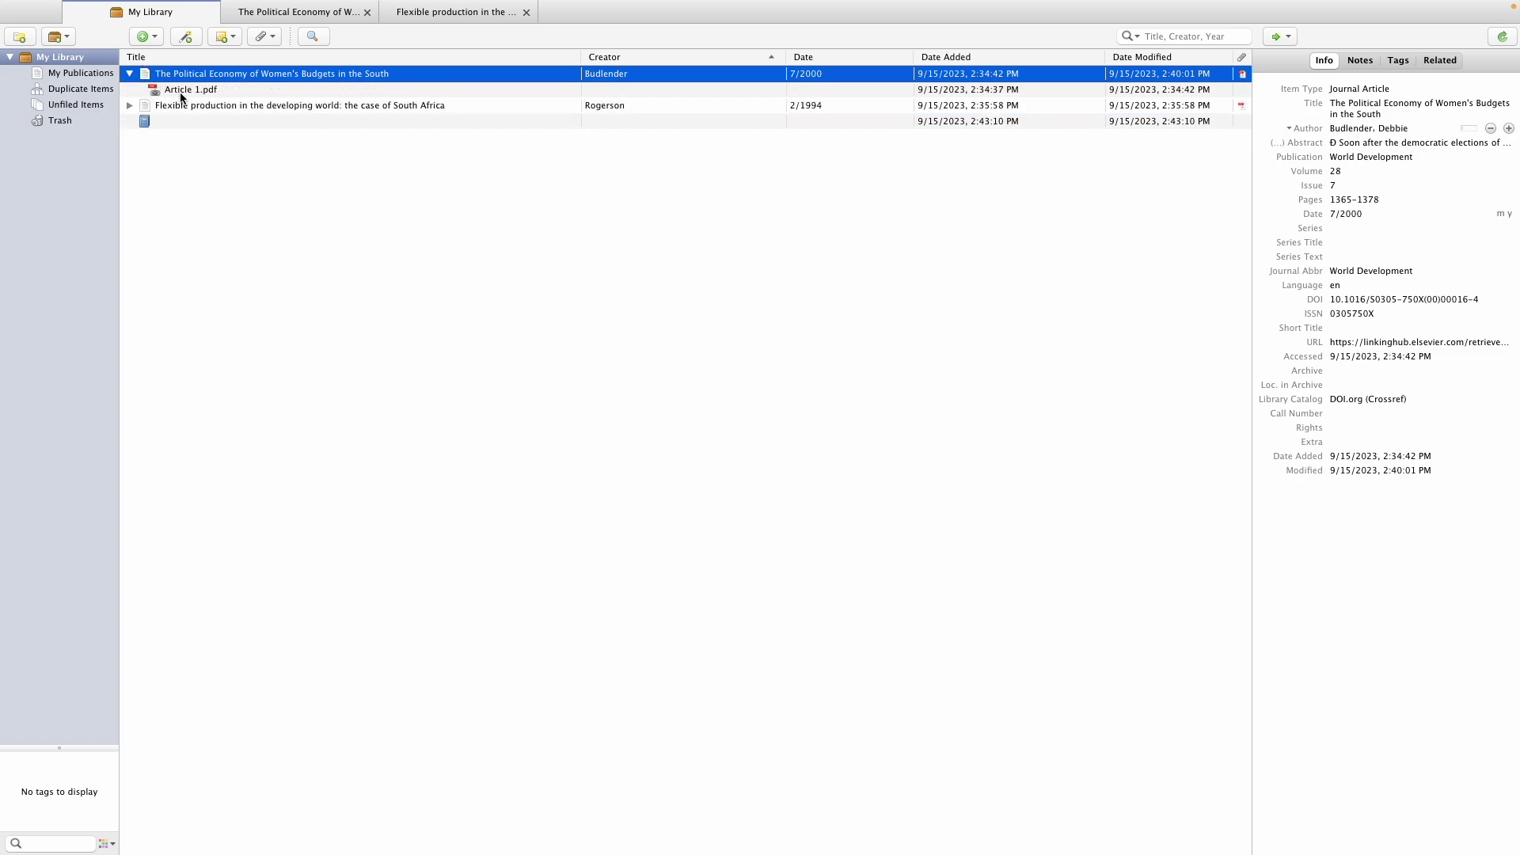
left_click(187, 95)
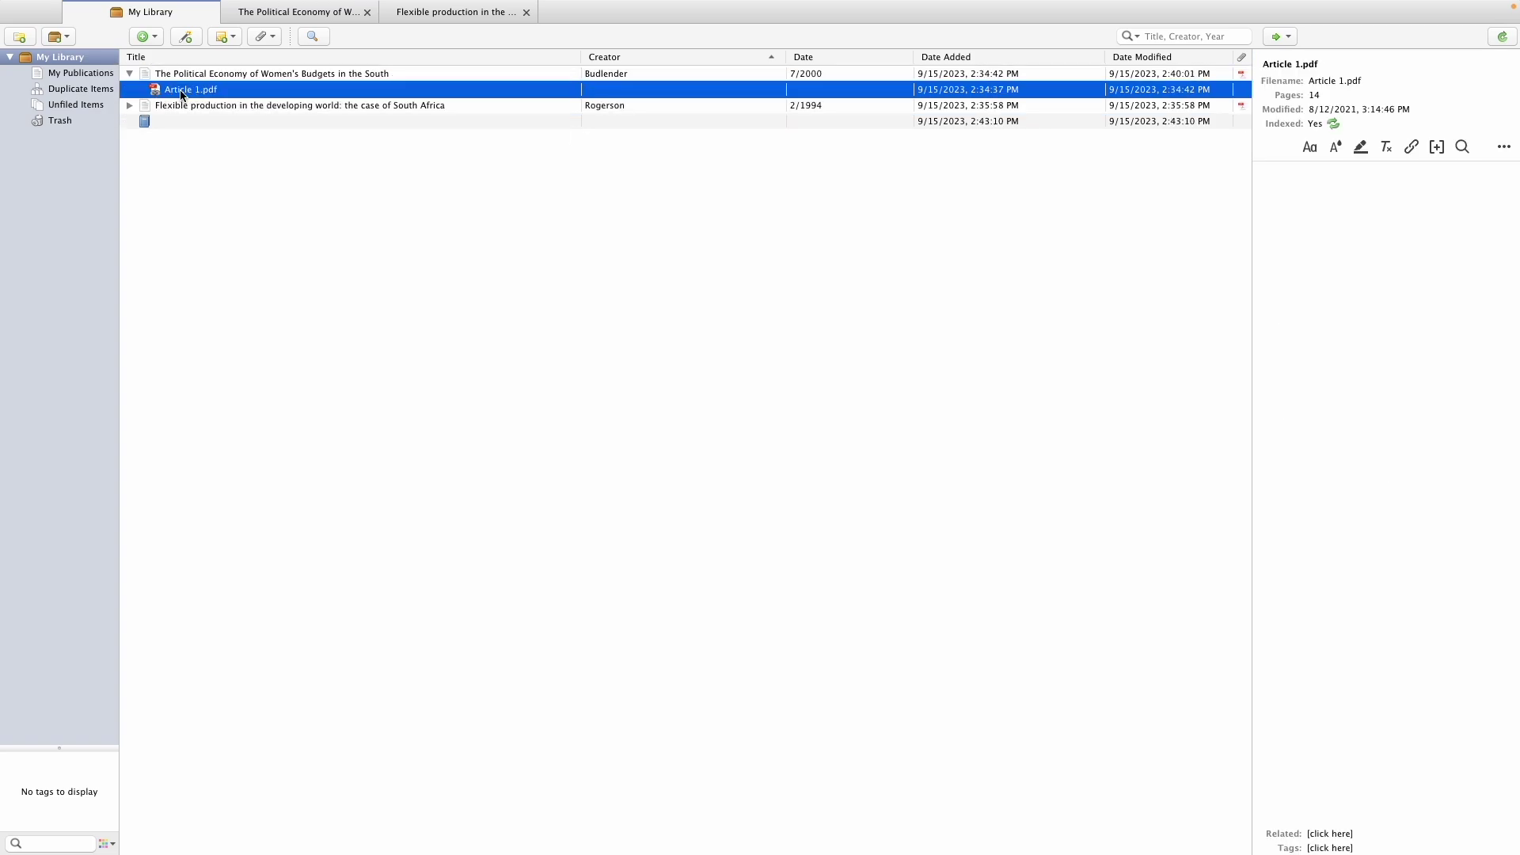
left_click(130, 108)
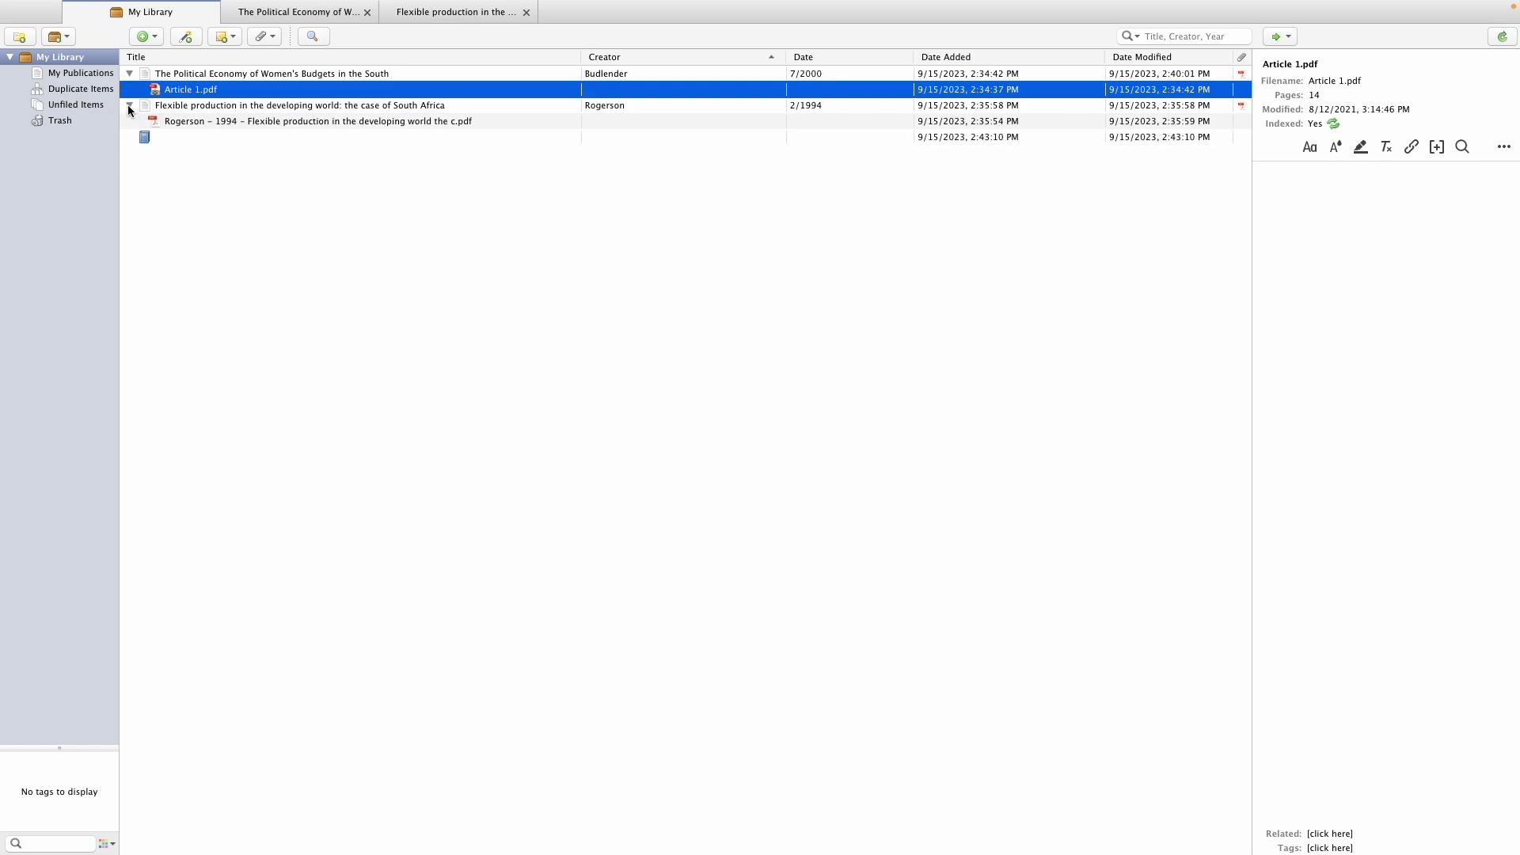
left_click(174, 122)
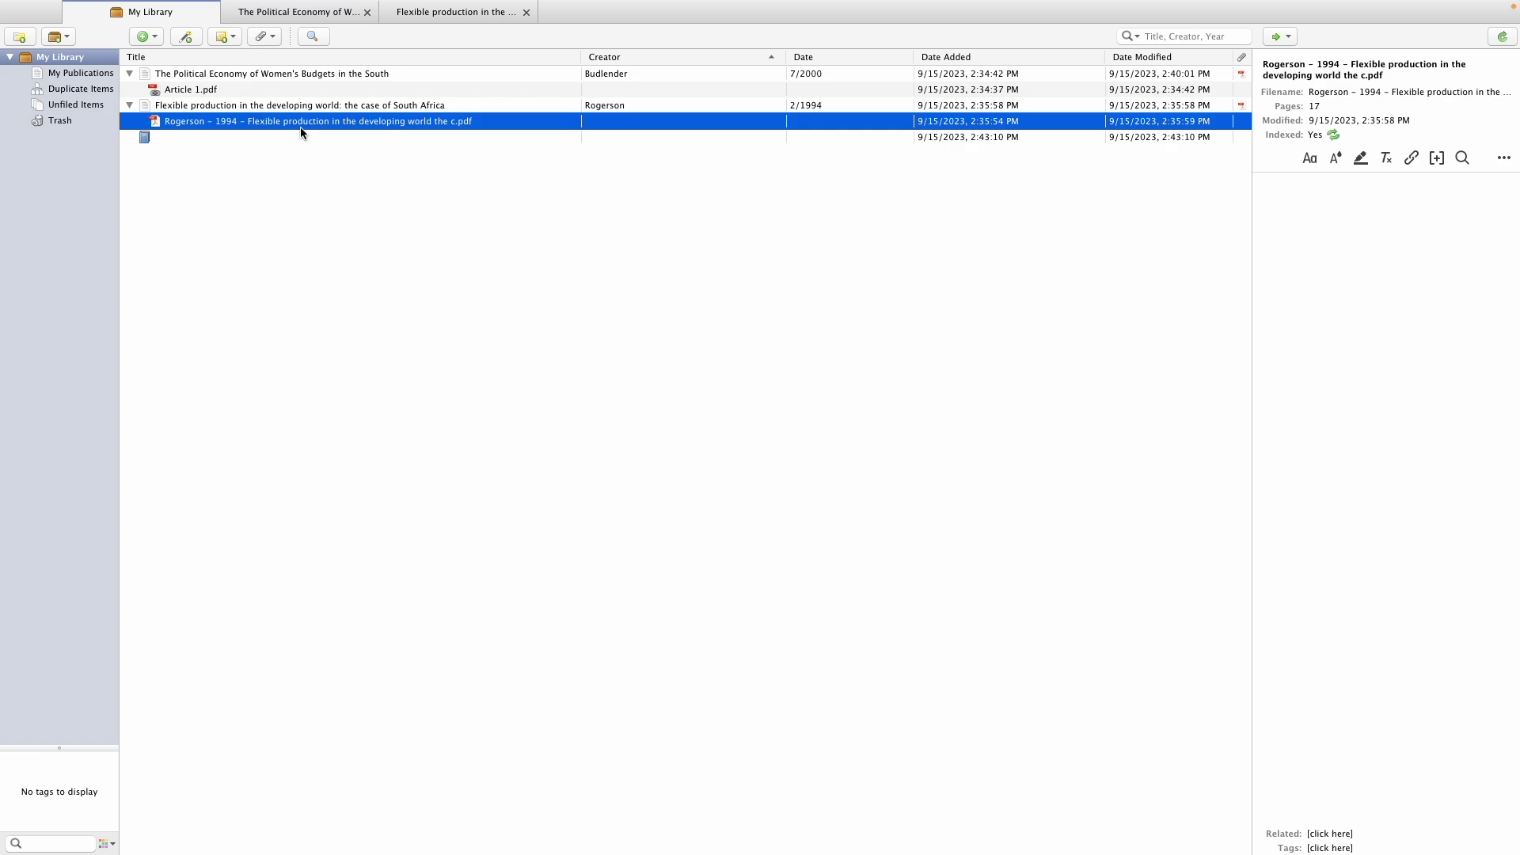
Title the blank book item "Public policymaking" and enter the author's last and first names from the cover.
left_click(245, 138)
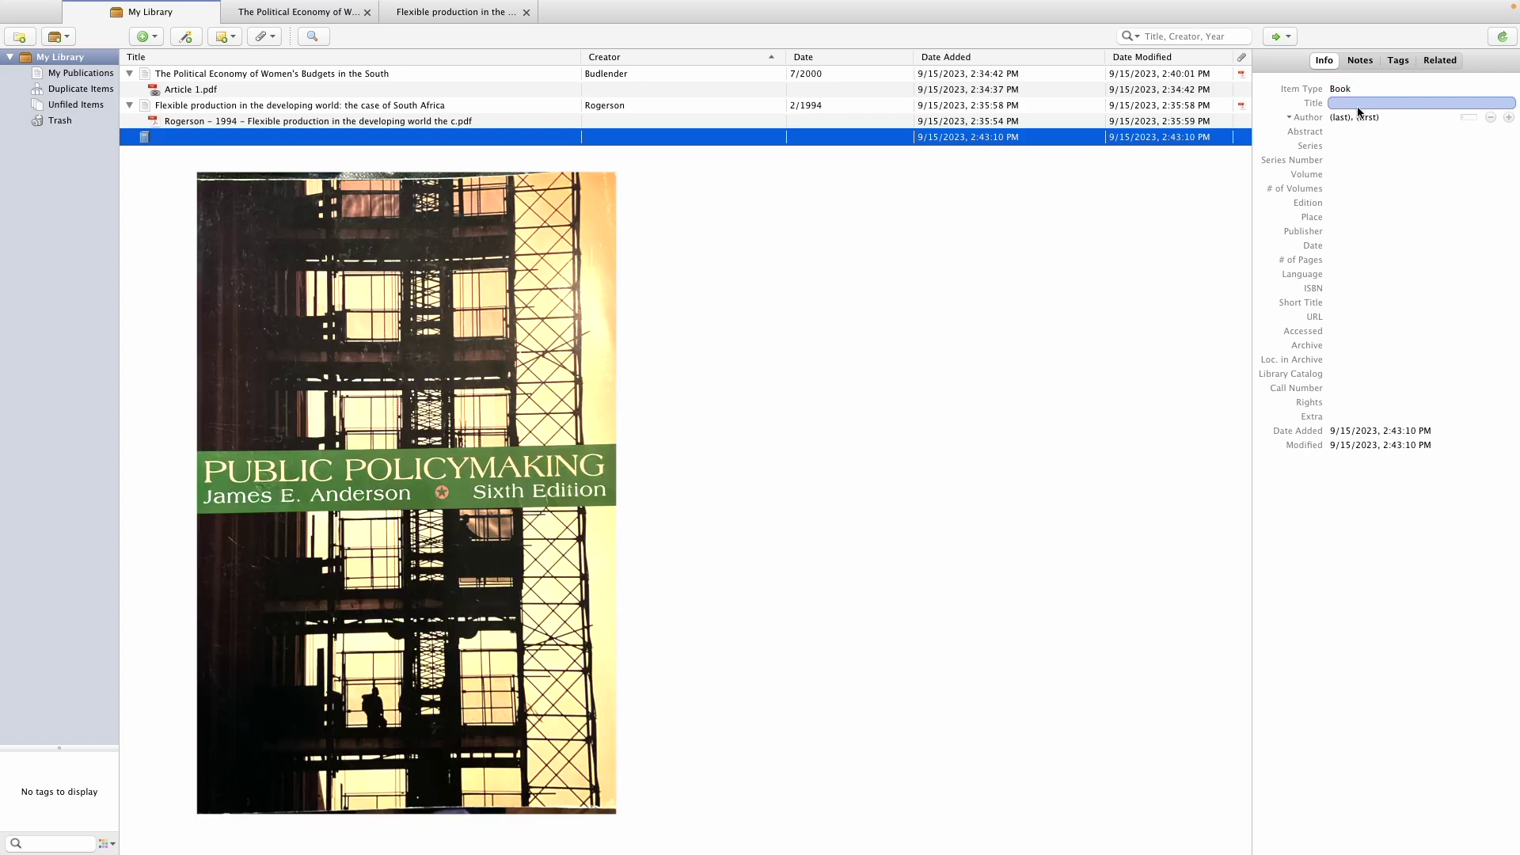
left_click(1358, 103)
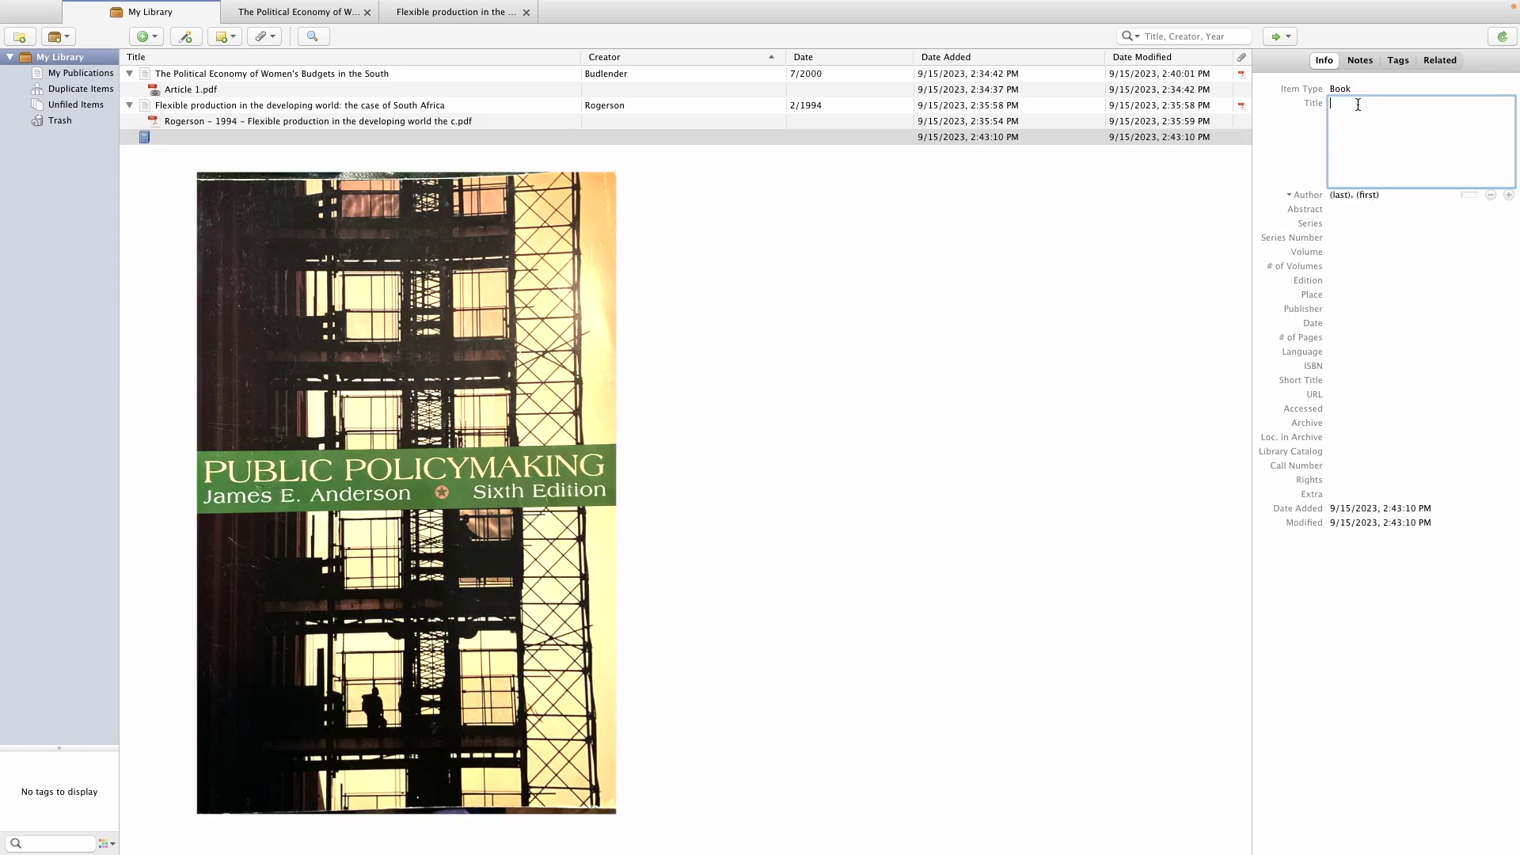
type("Public policymaking")
key("Tab")
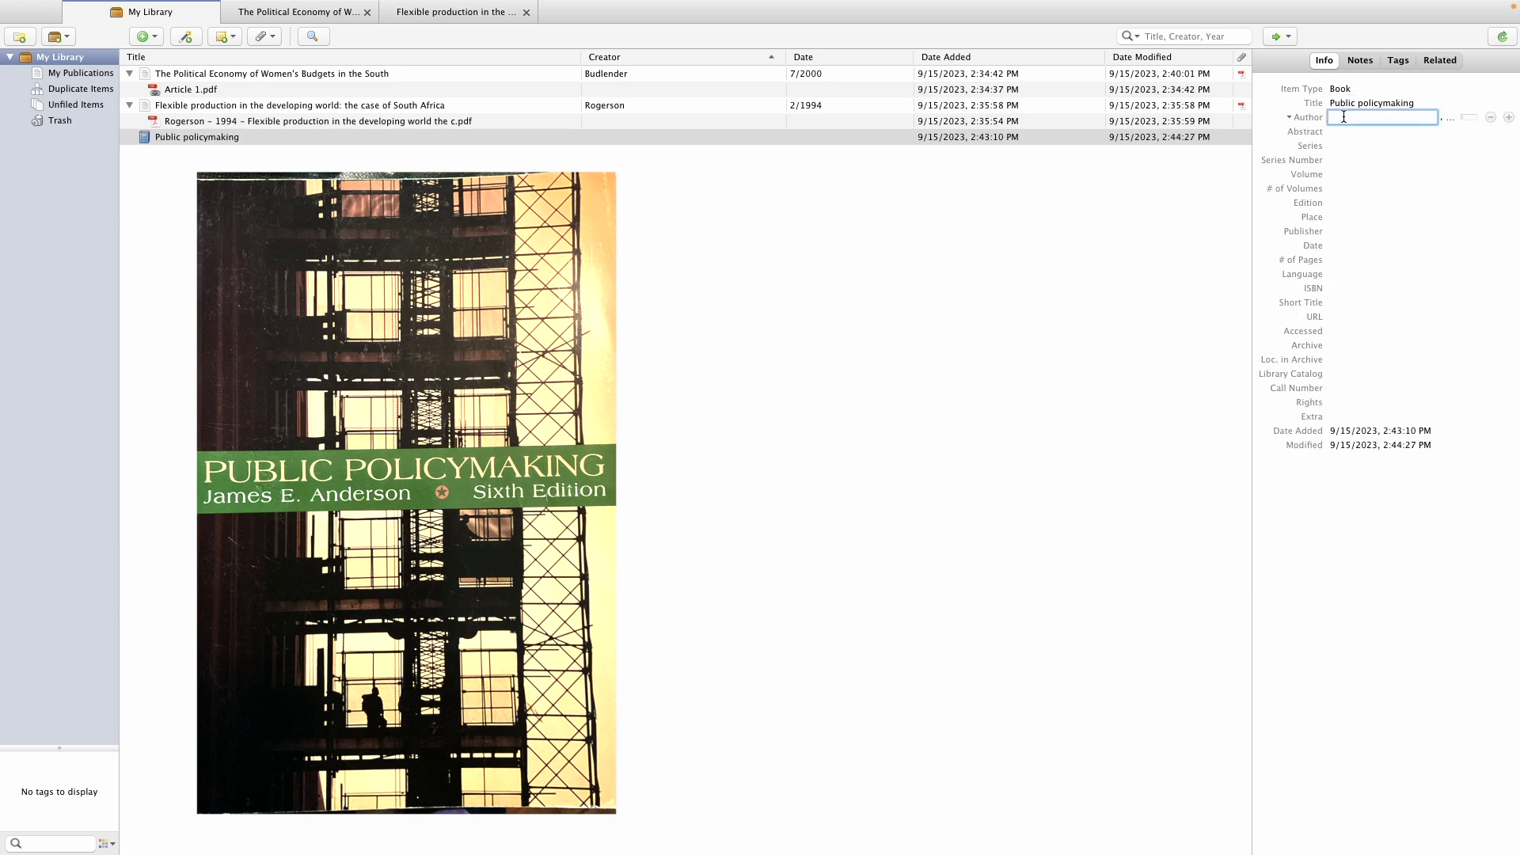
type("Anderson")
key("Tab")
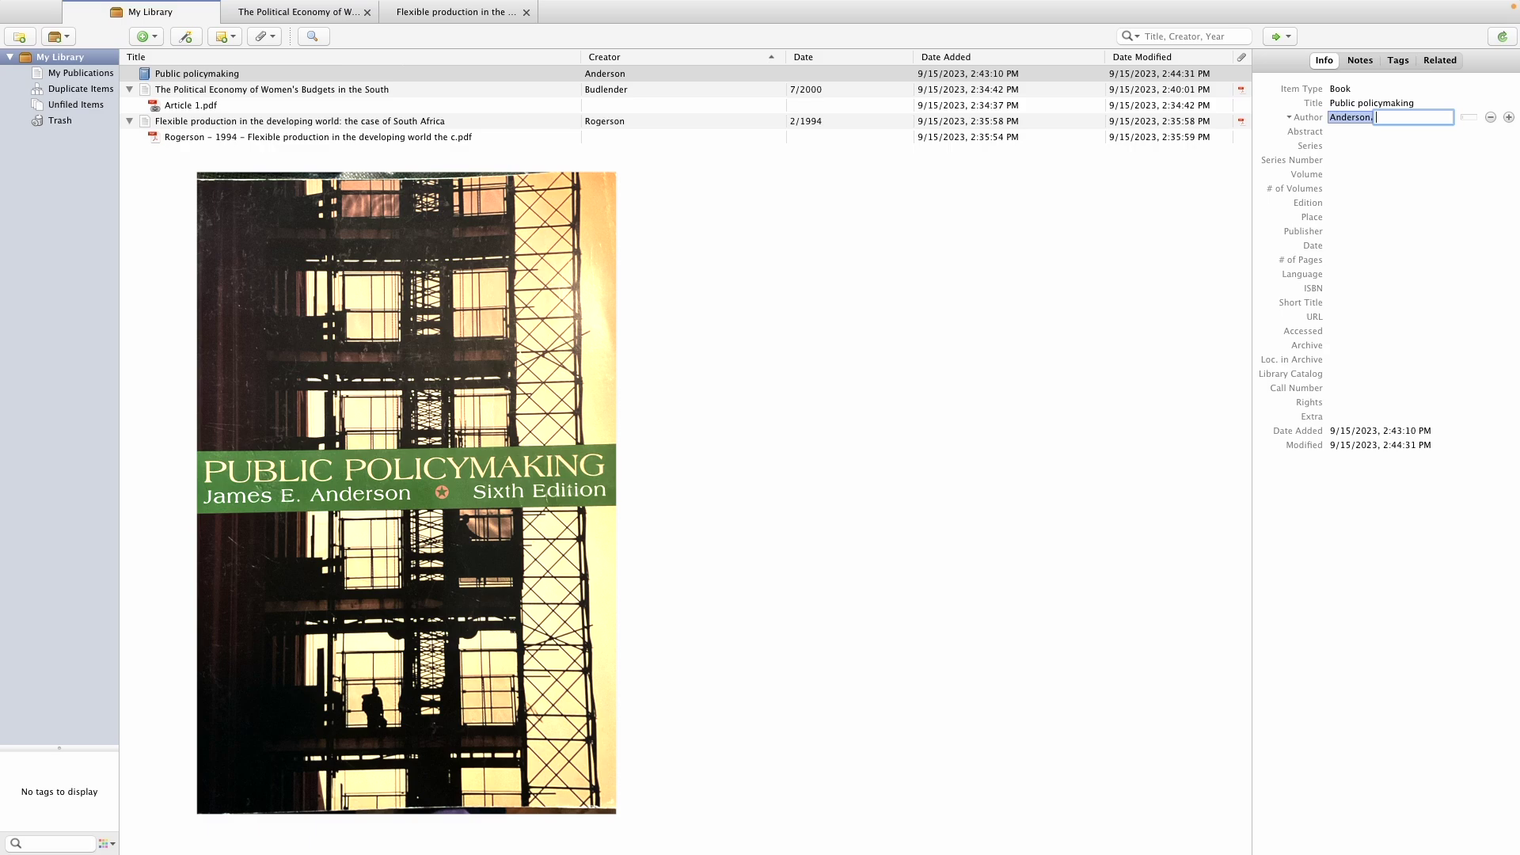
type("James E.")
Set the book's edition to "6th Edition" and its place of publication to "Boston & New York".
left_click(1330, 203)
type("6th")
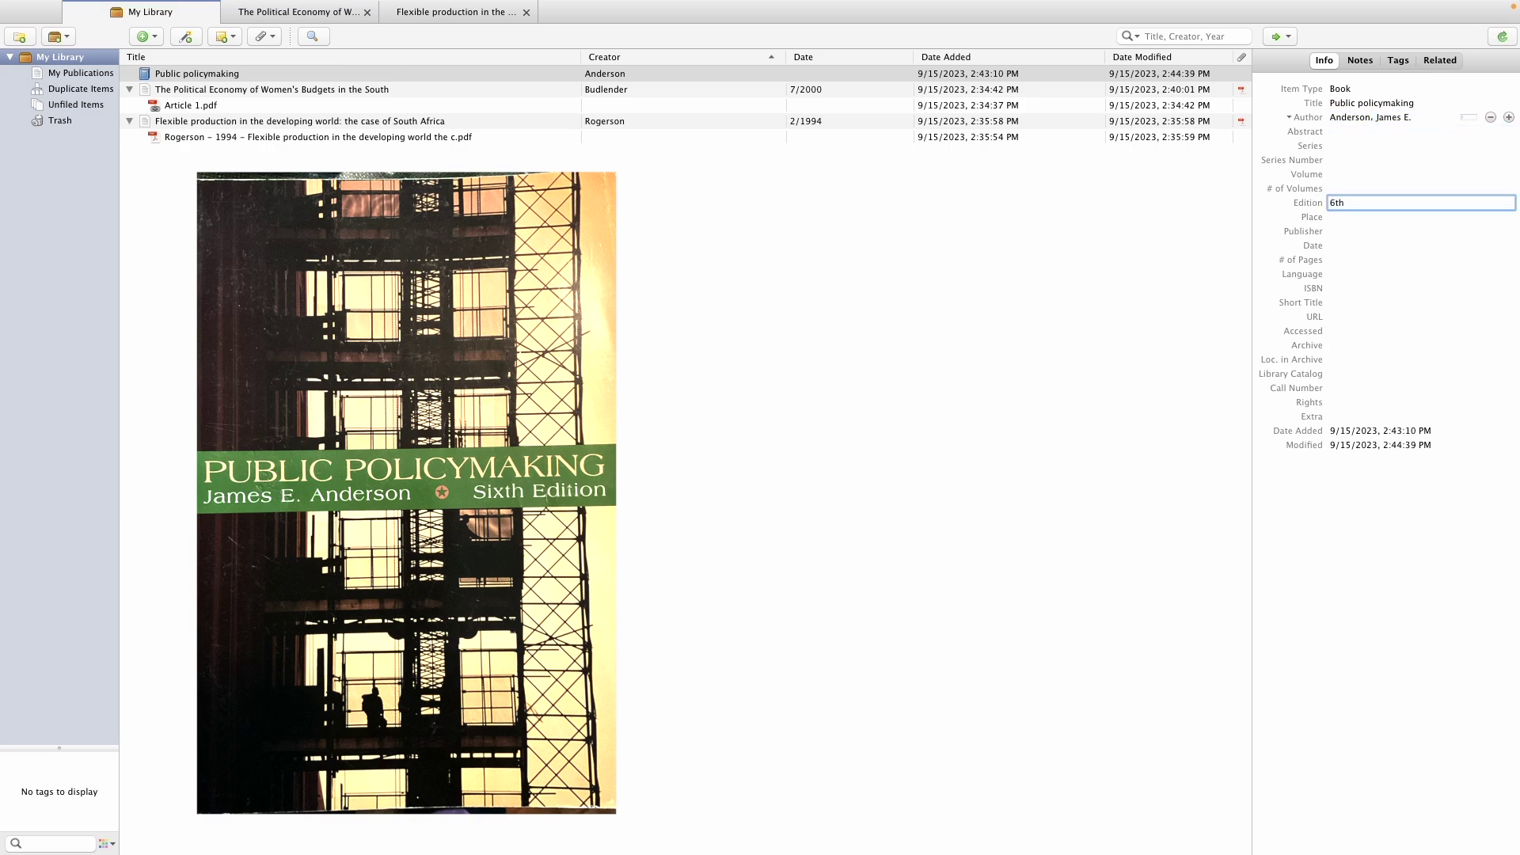
type(" Edition")
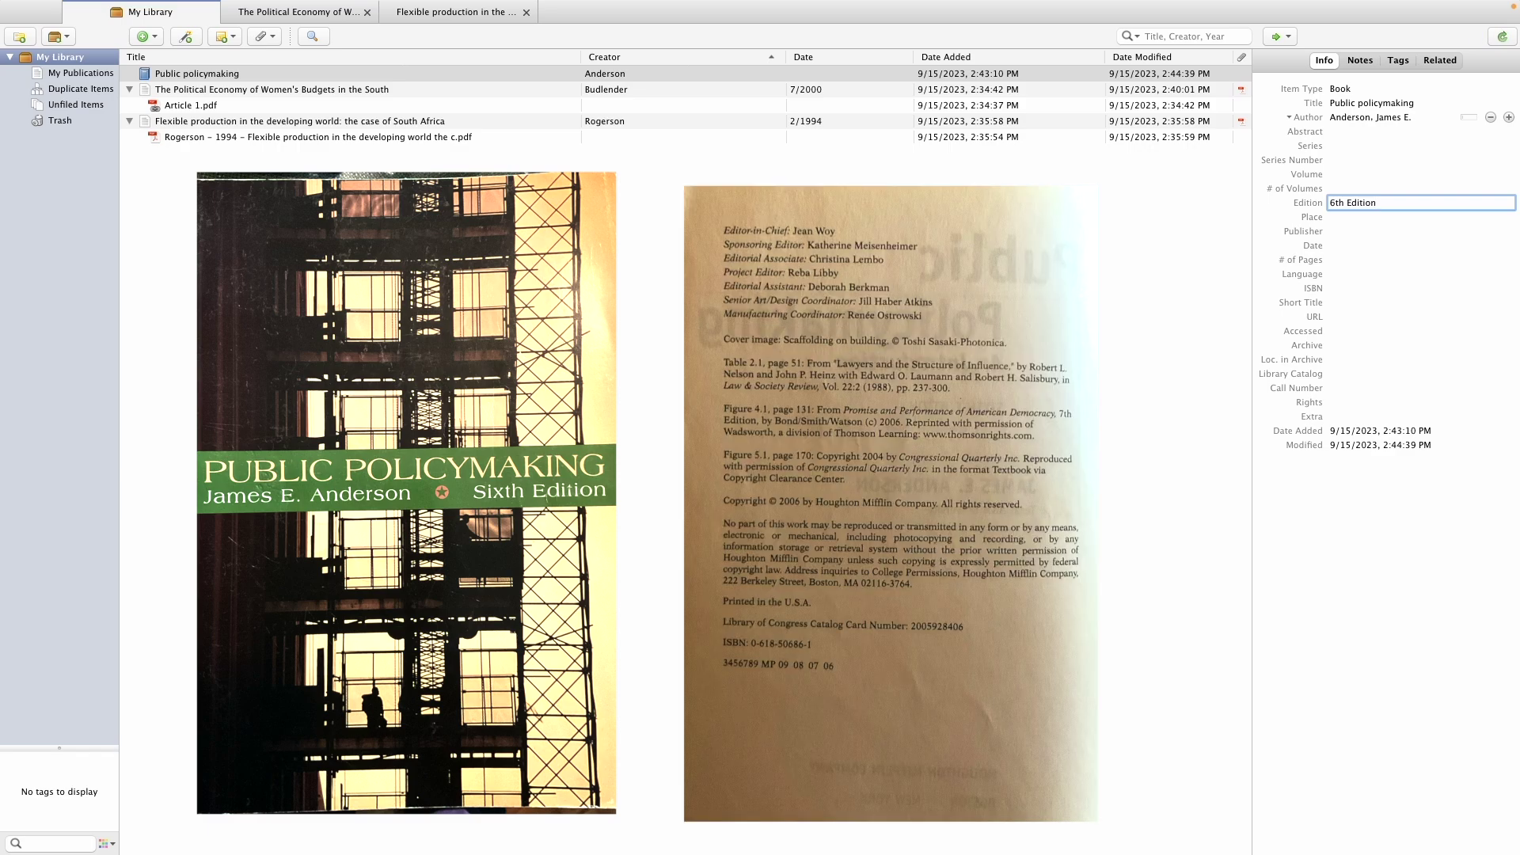
key("Tab")
type("Bos")
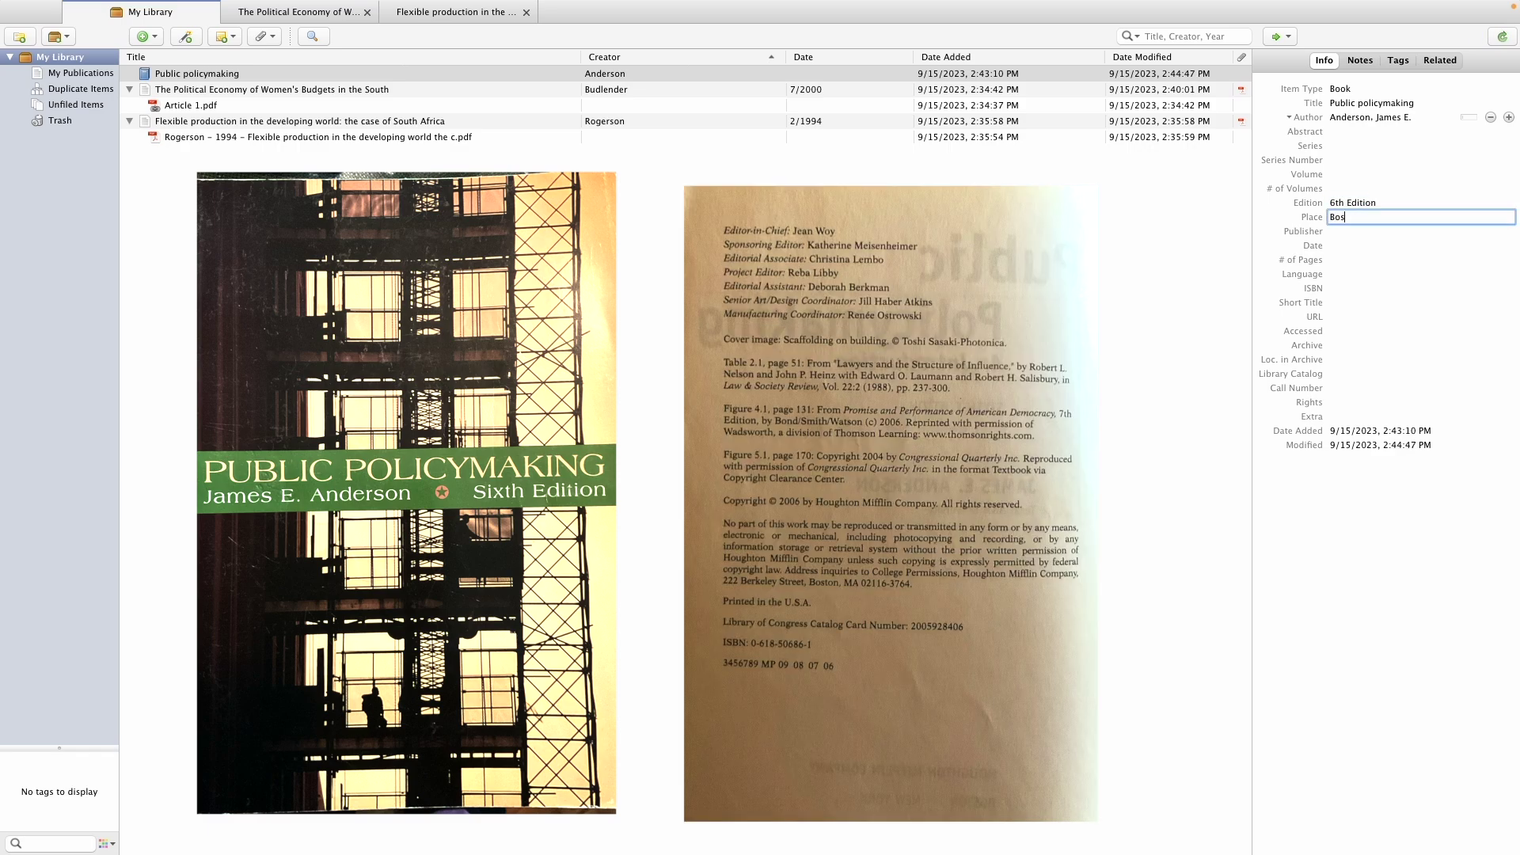
type("ton & New York")
key("Tab")
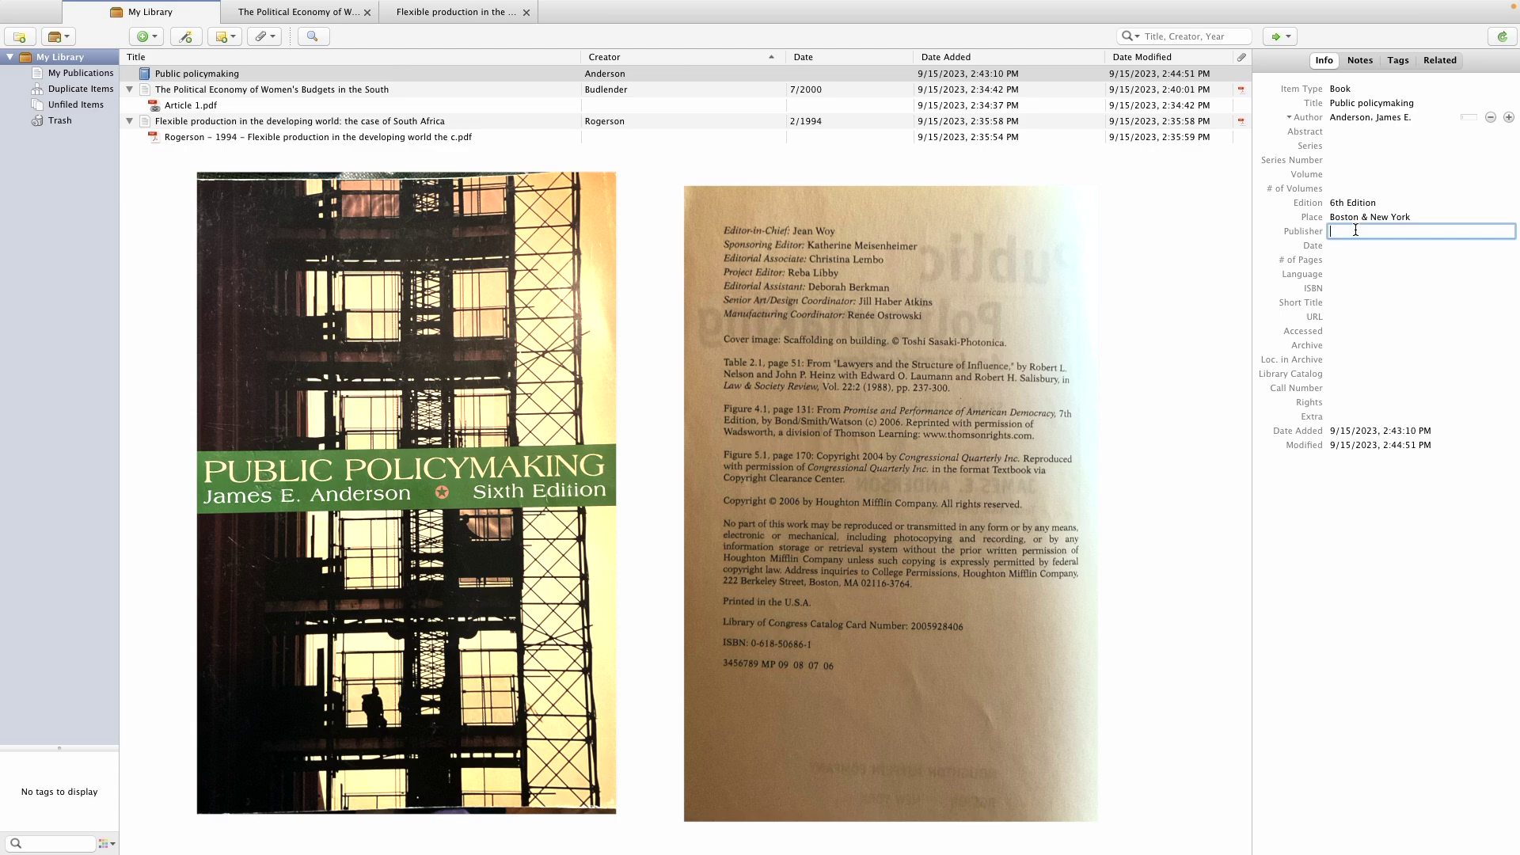
Set the book's publisher to "Houghton Mifflin Company" and its date to 2006.
type("Houghton Mifflin Company")
key("Tab")
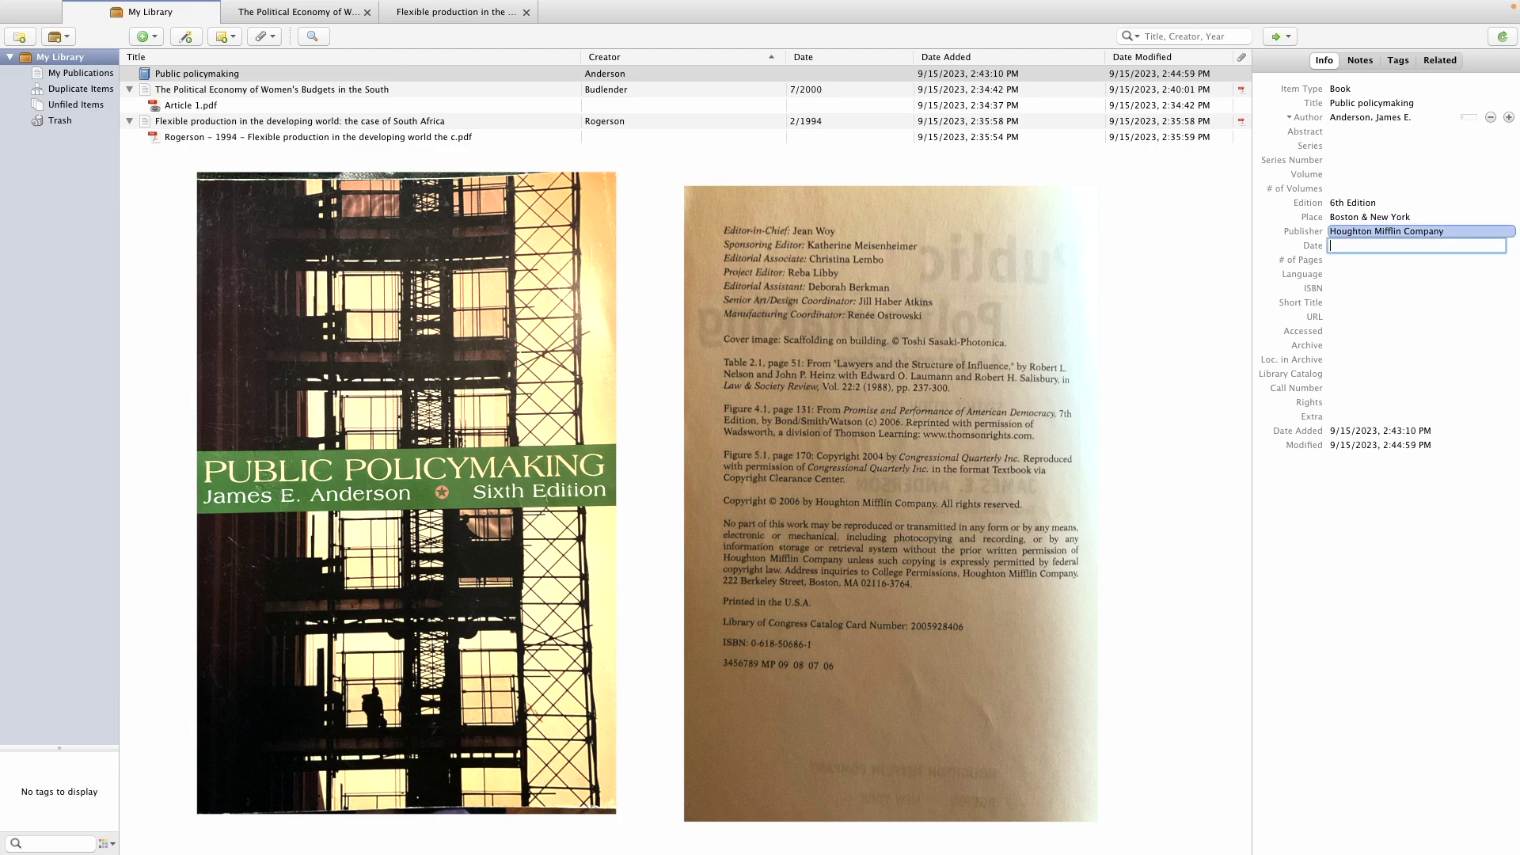
type("2006")
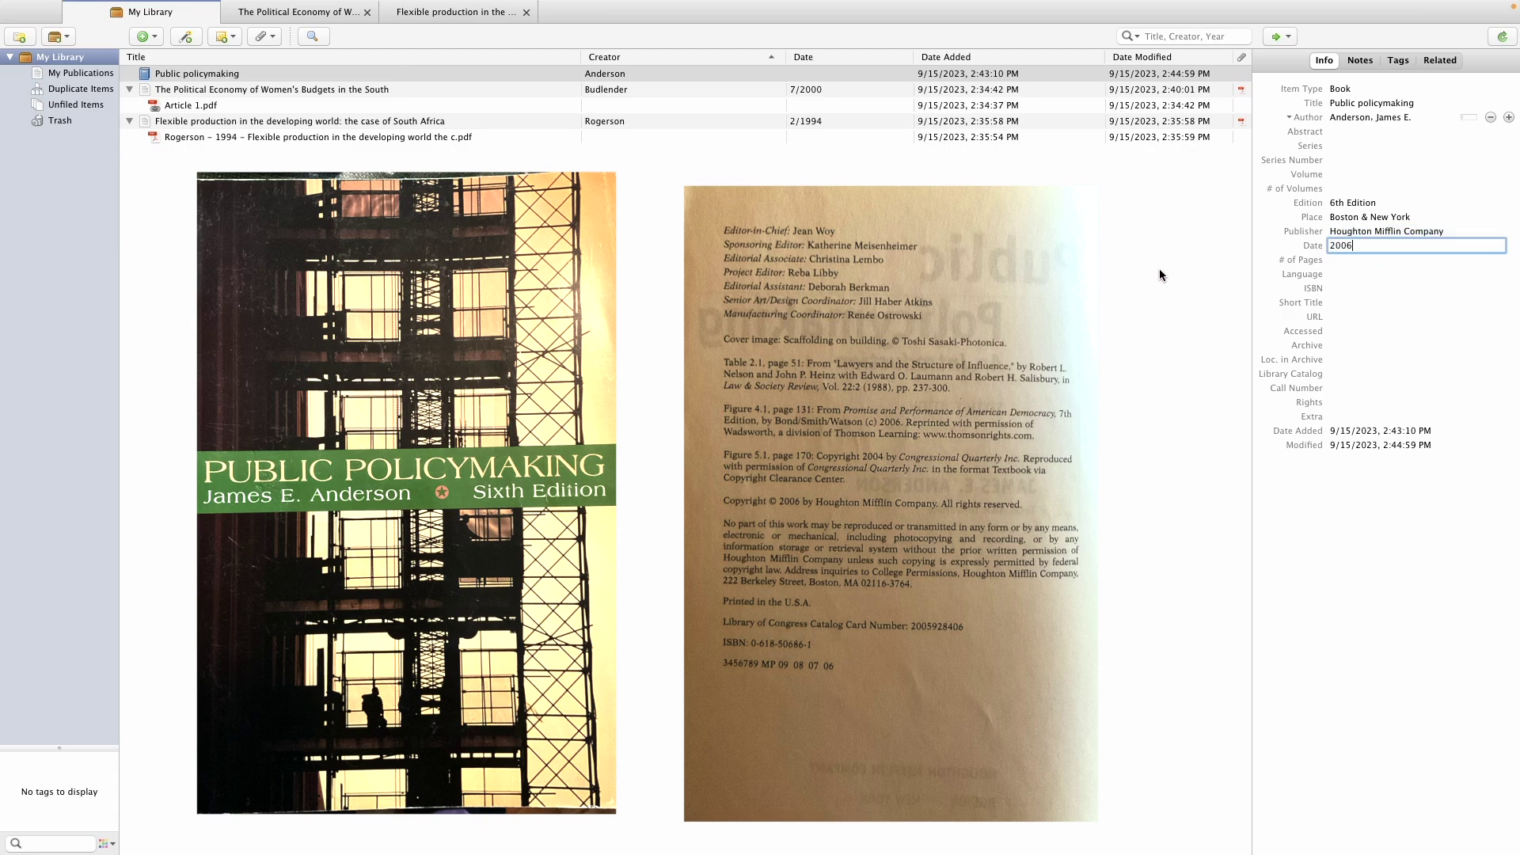
key("Return")
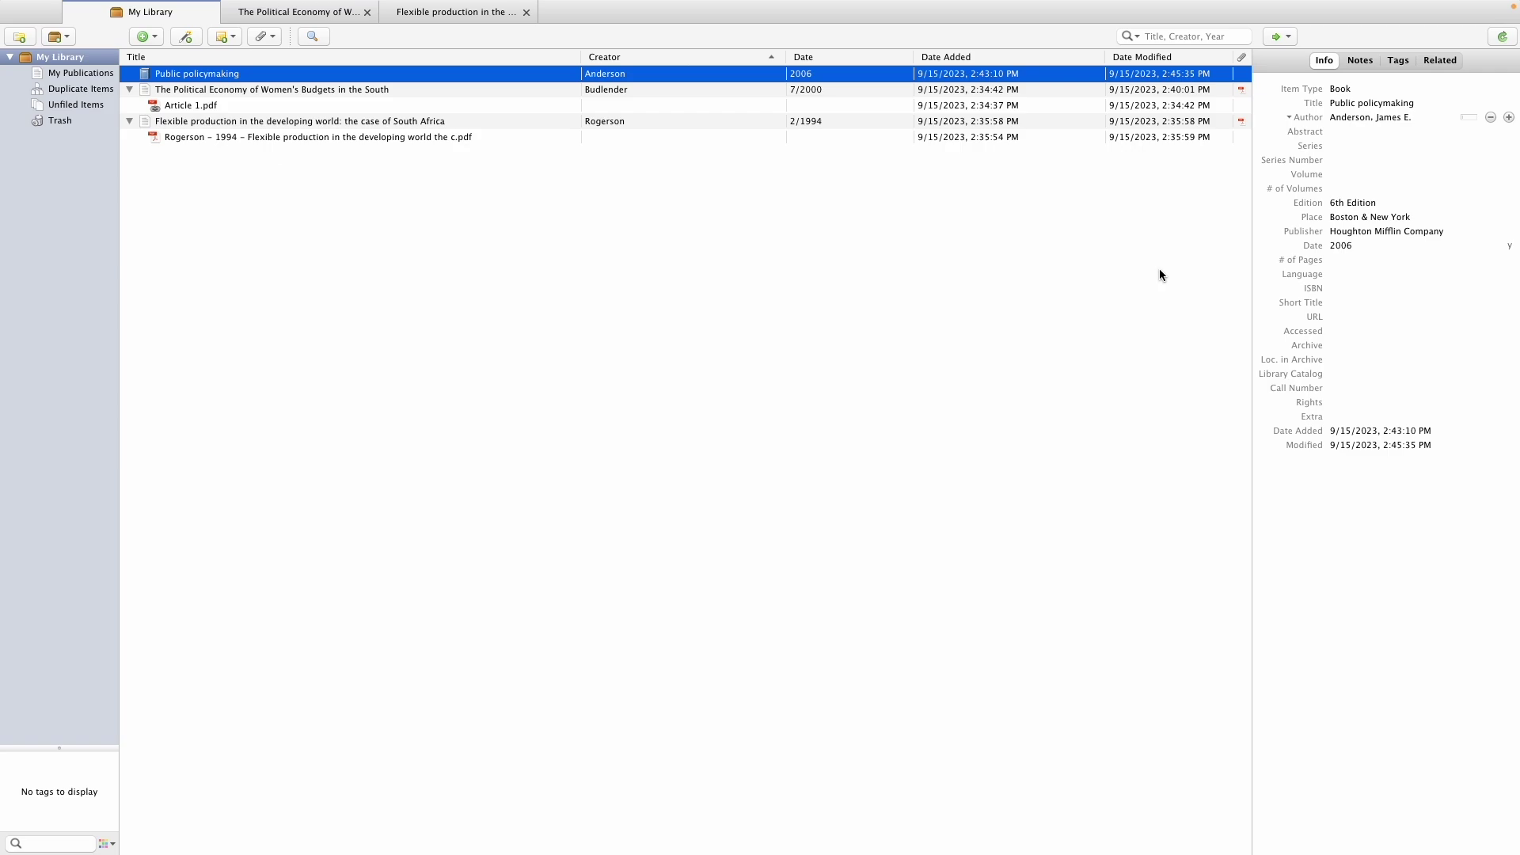
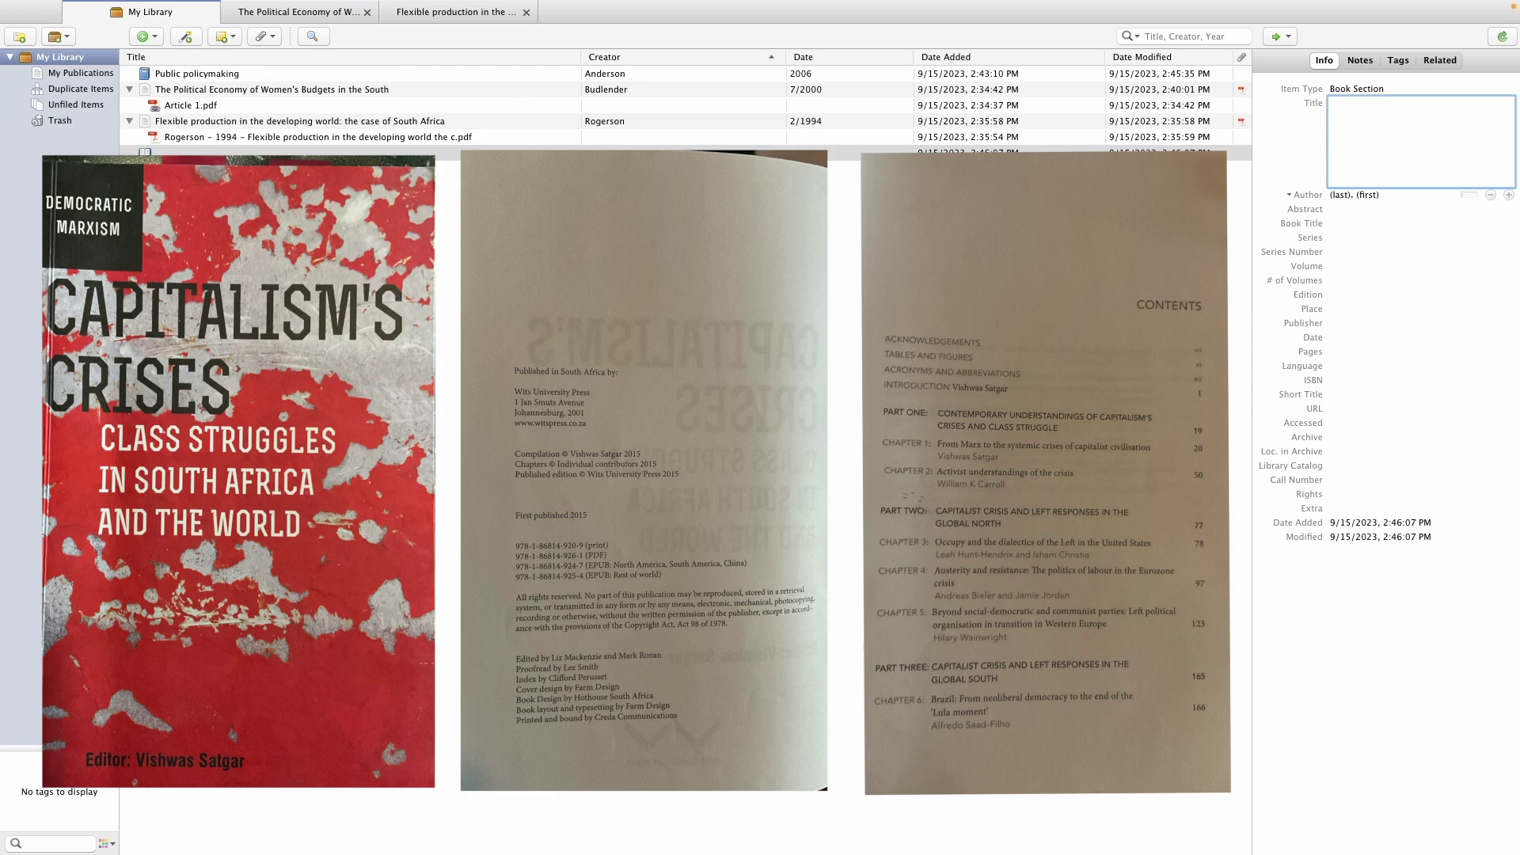
Set the Book Section item's title to "Occupy and the dialectics of the Left in the United States".
type("Occupy")
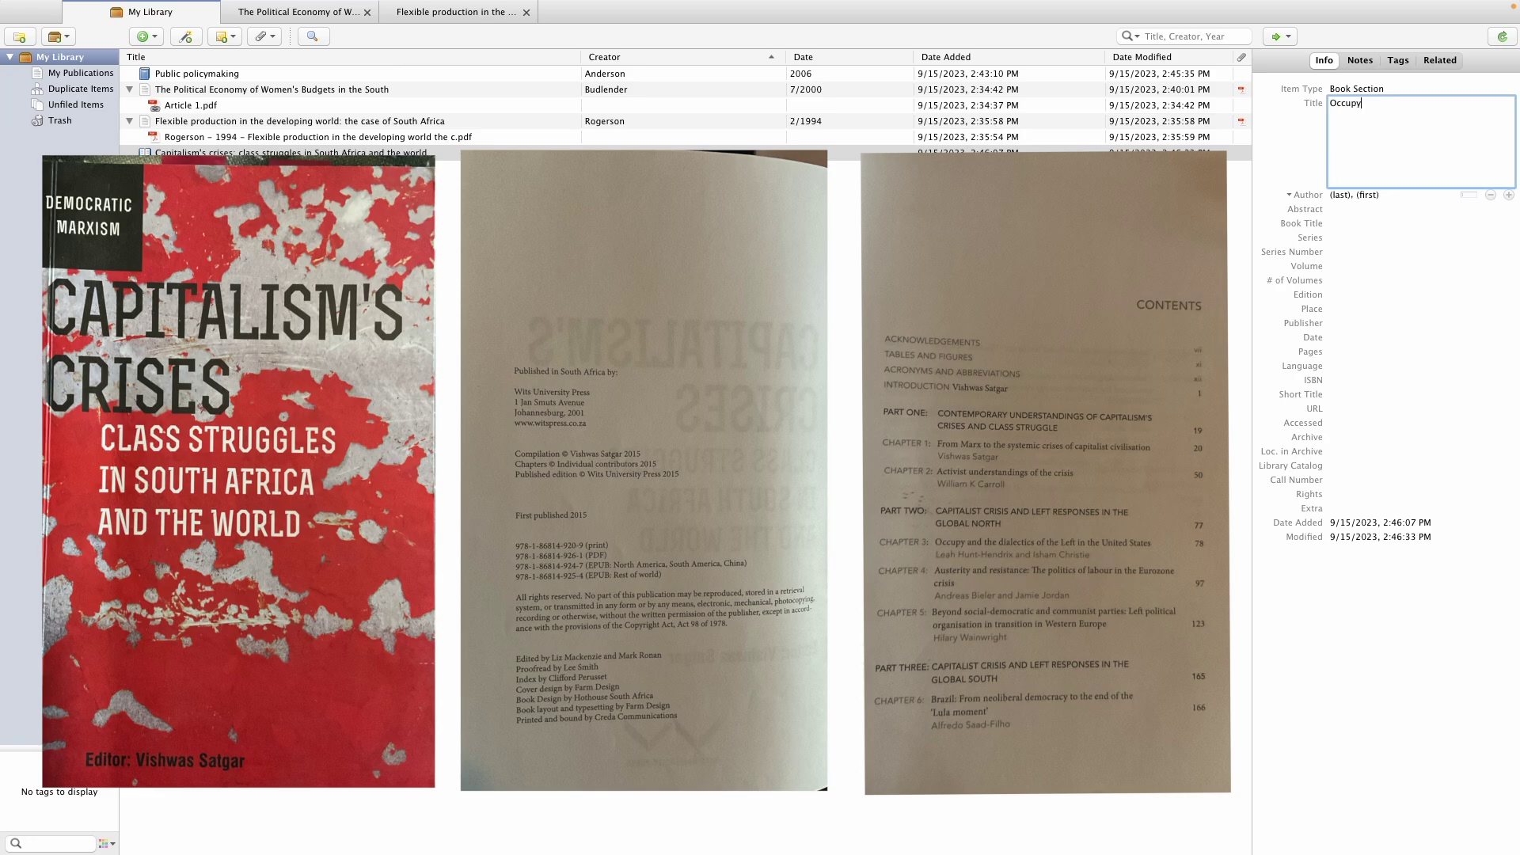
type(" and the dialectics of the Left in the United States")
key("Tab")
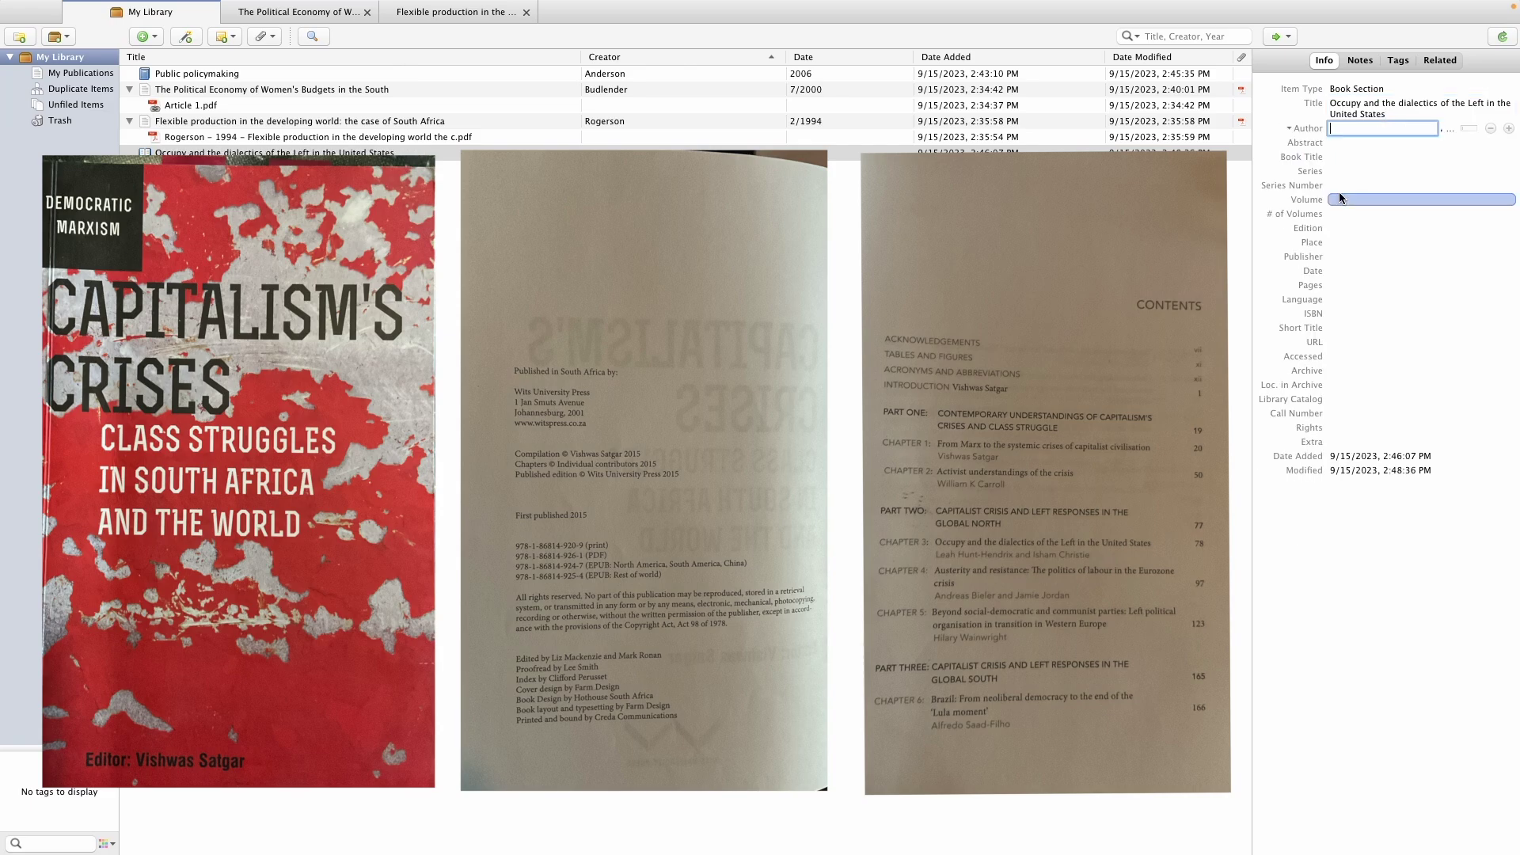
Enter the last and first names of the chapter's first author, and add its second author the same way.
type("Hunt-Hendrix")
key("Tab")
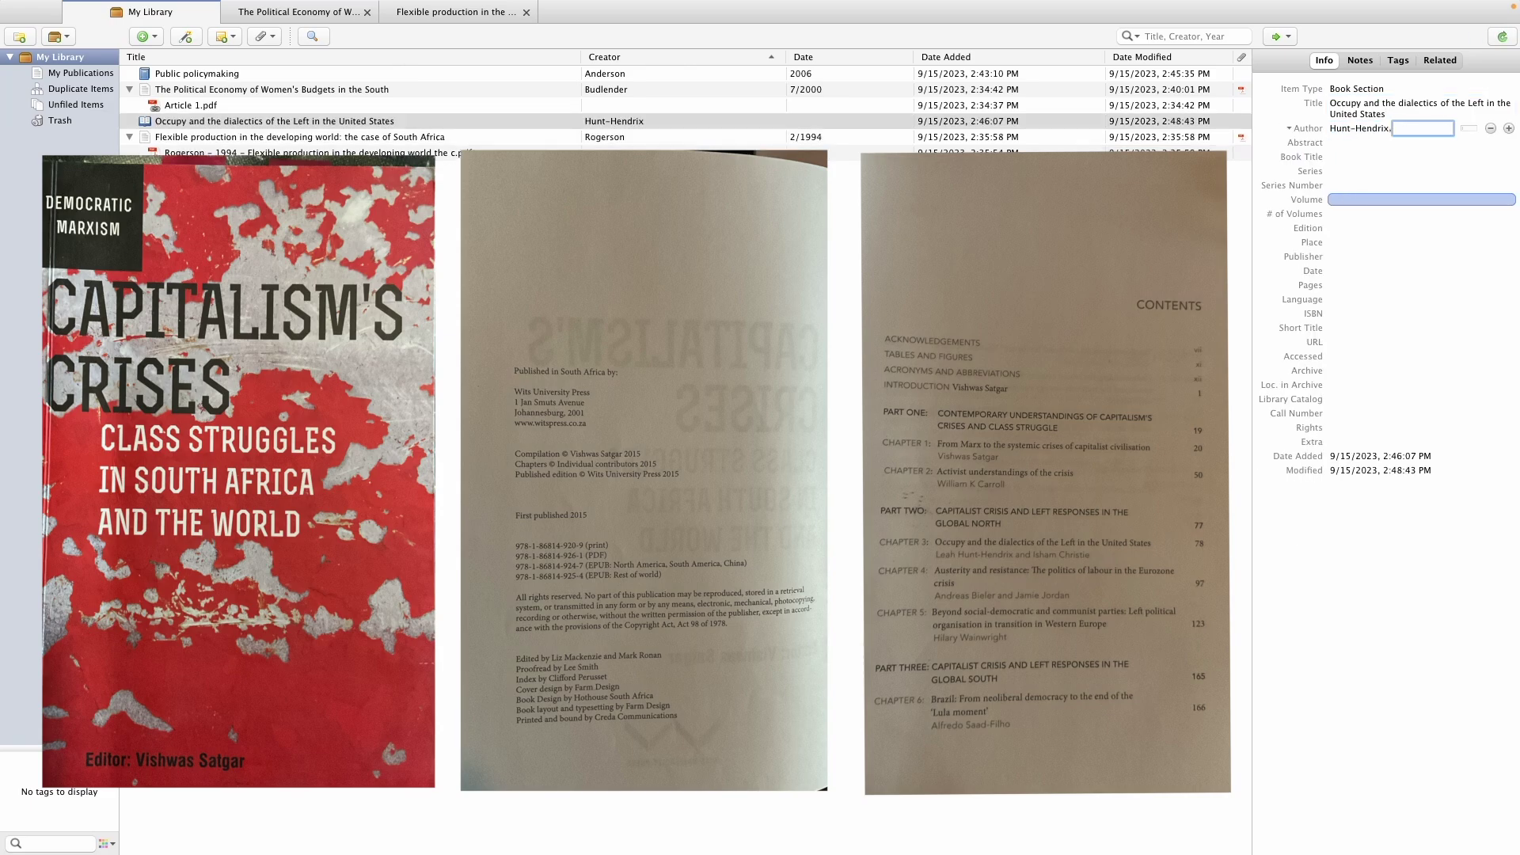
type("Leah")
left_click(1509, 128)
type("Chr")
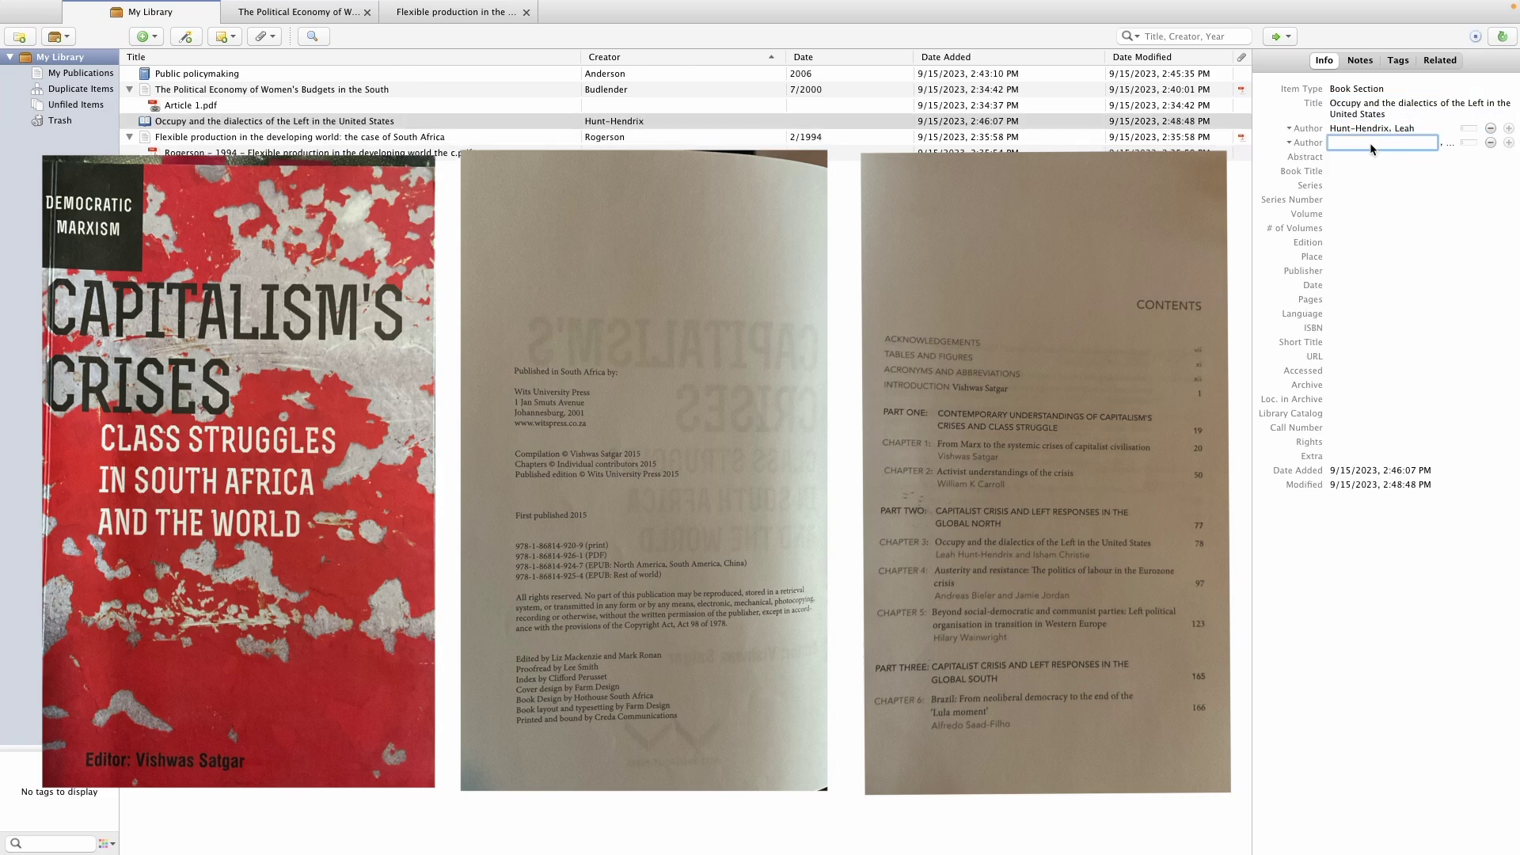
type("istie")
key("Tab")
type("Isham")
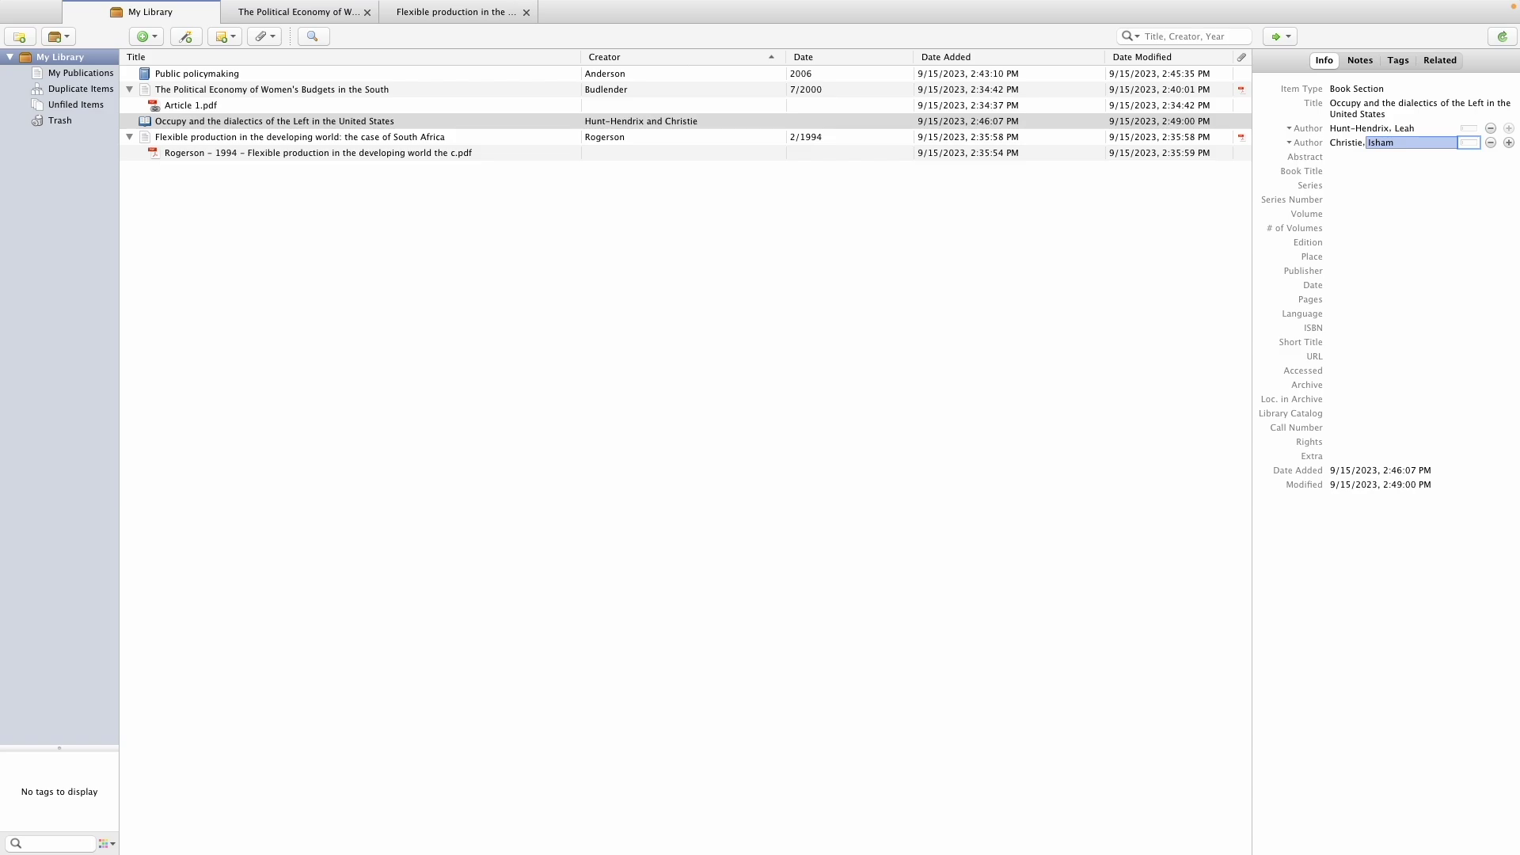
Set the book title of the section to "Capitalism's crises: class struggles in South Africa and the world".
key("Tab")
key("Tab")
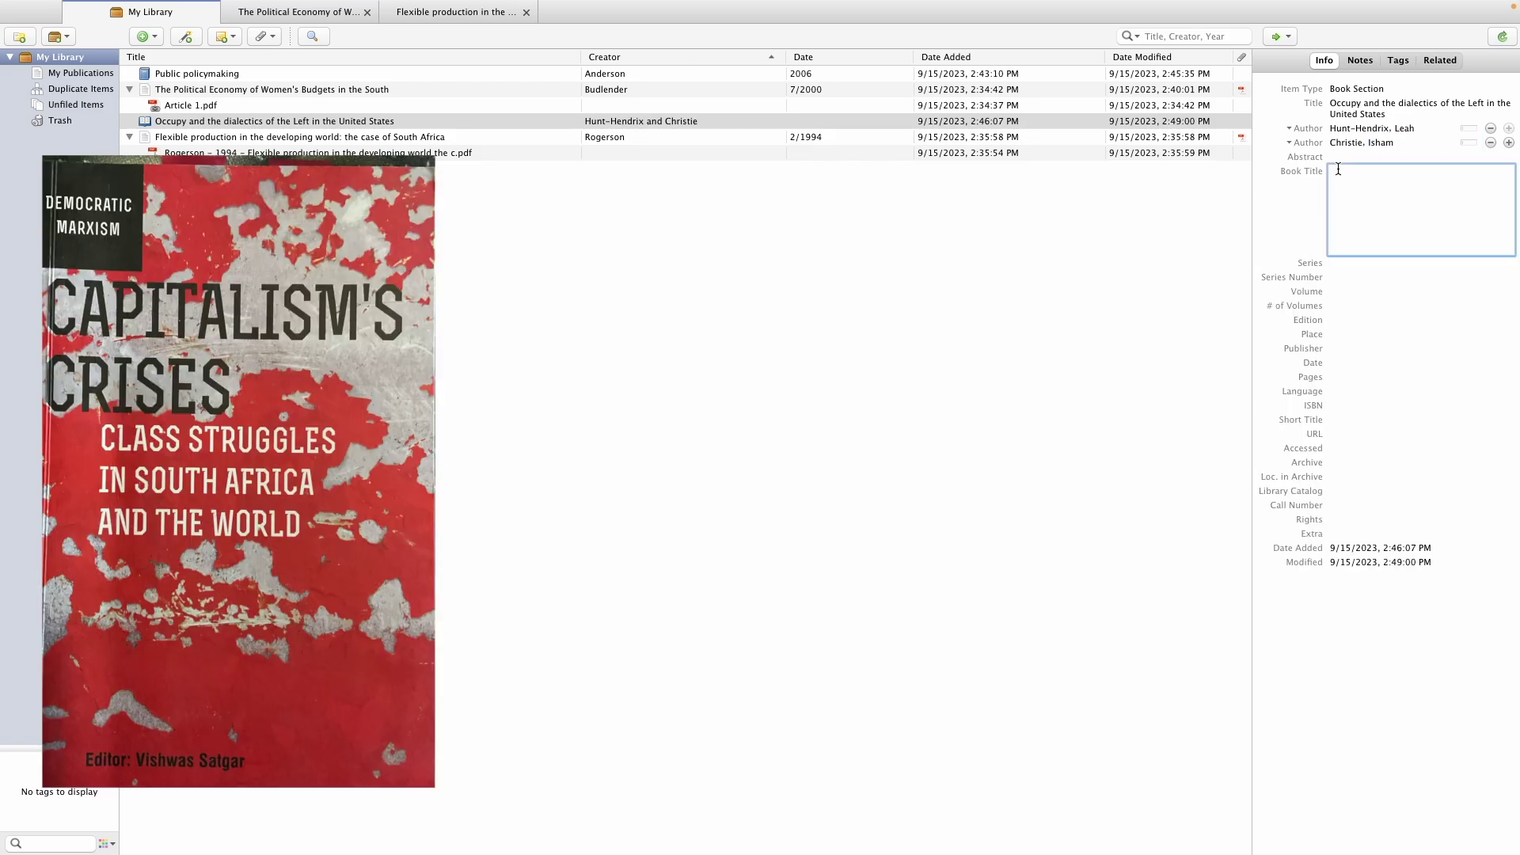
type("Capitalism's crises: class struggles in South Africa and the world")
key("Tab")
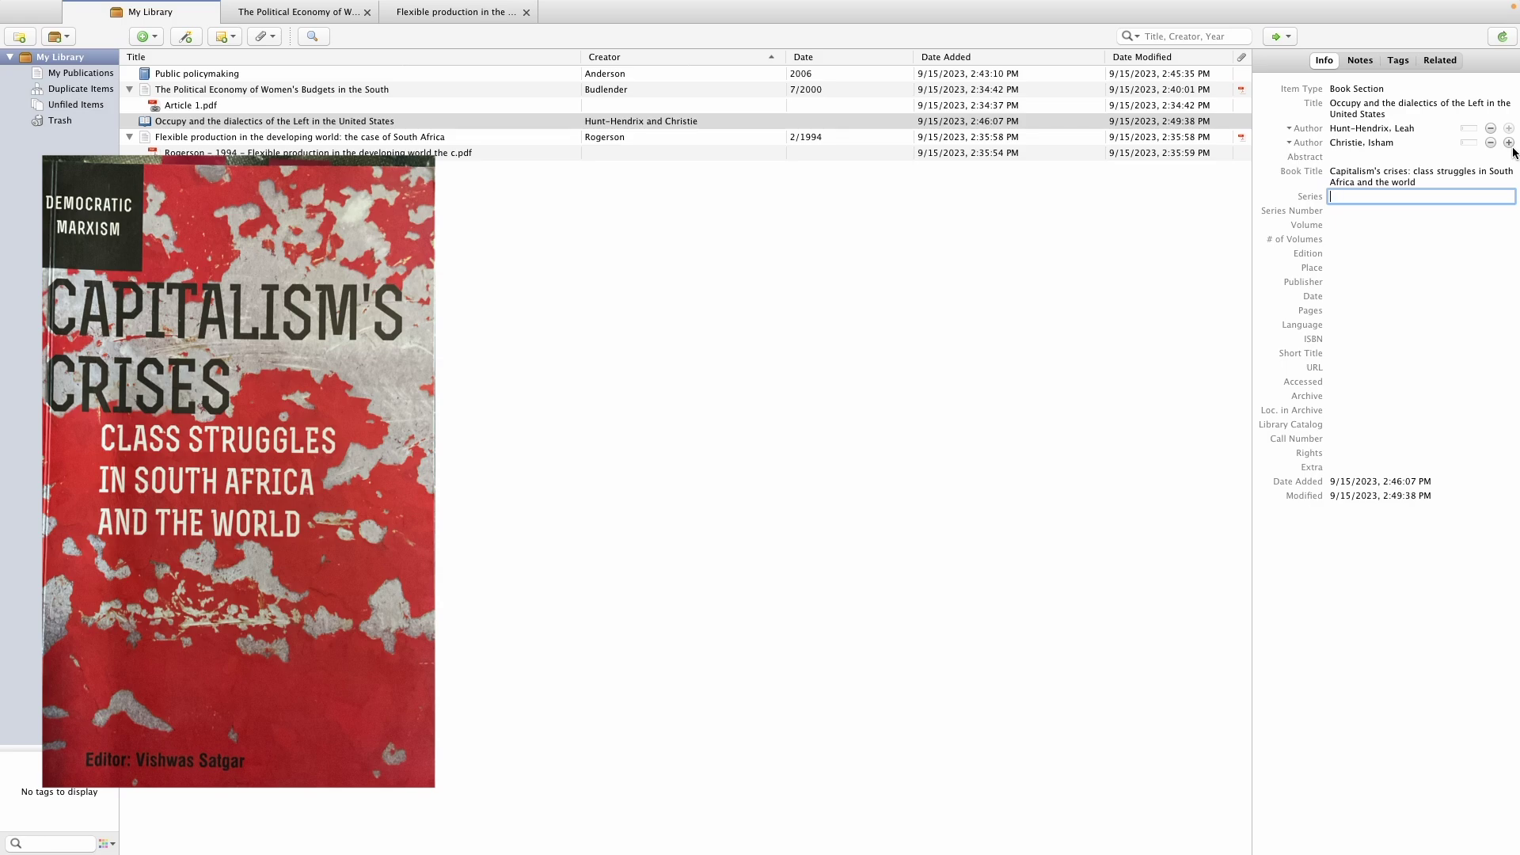
Add a third creator to the book section, change its role to Editor, and enter the editor's last and first names.
left_click(1509, 142)
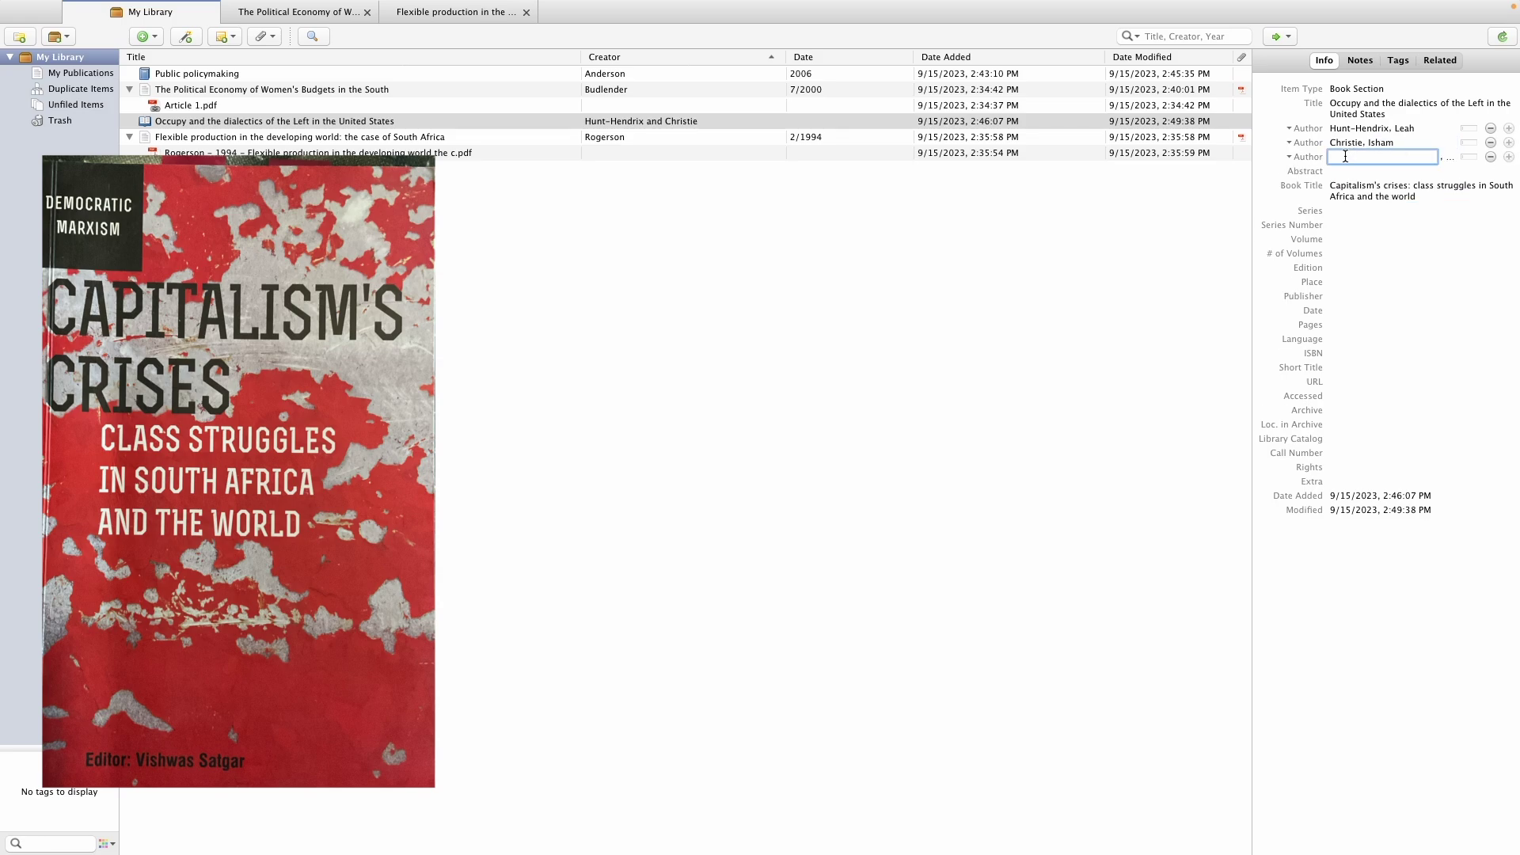
left_click(1306, 156)
left_click(1306, 221)
type("Satgar")
key("Tab")
type("Vishwas")
Set the book section's place to Johannesburg, its publisher to Wits University Press and its date to 2015.
left_click(1383, 191)
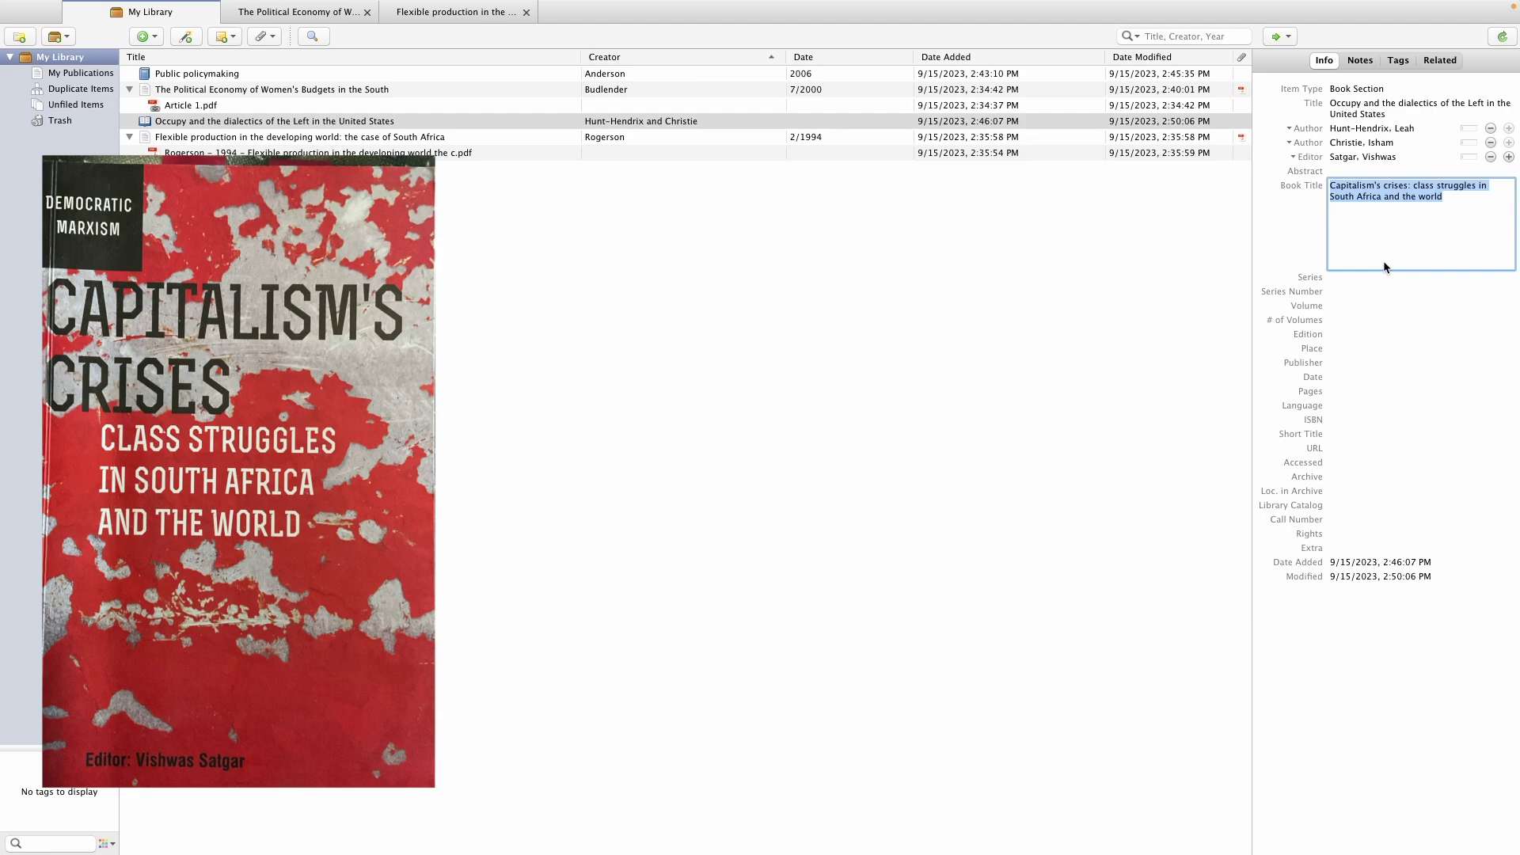
left_click(1346, 348)
type("Johannesburg")
left_click(1351, 296)
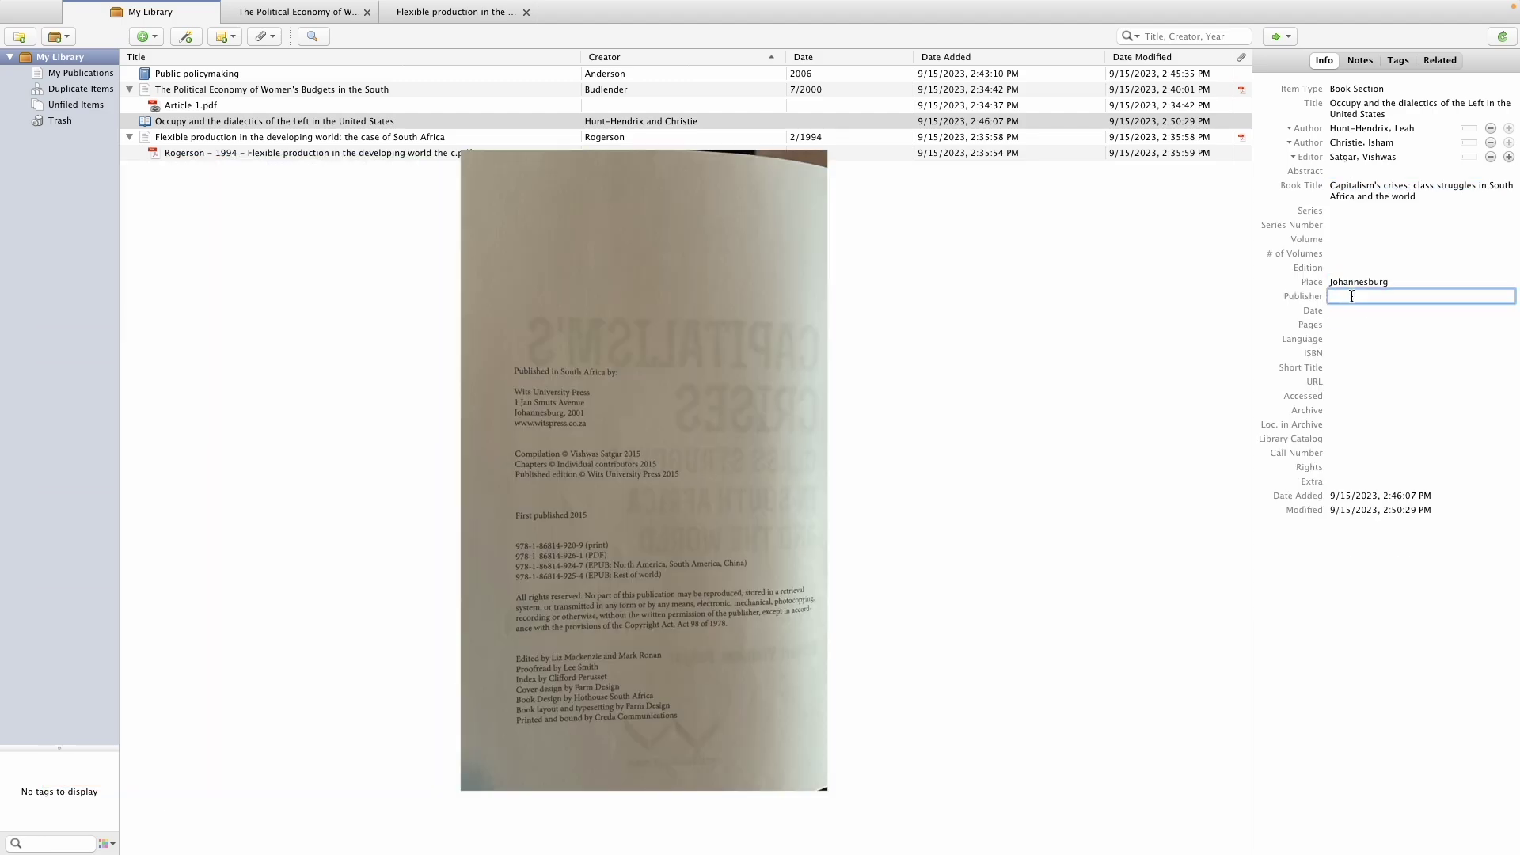
type("Wits University Press")
left_click(1346, 310)
type("2015")
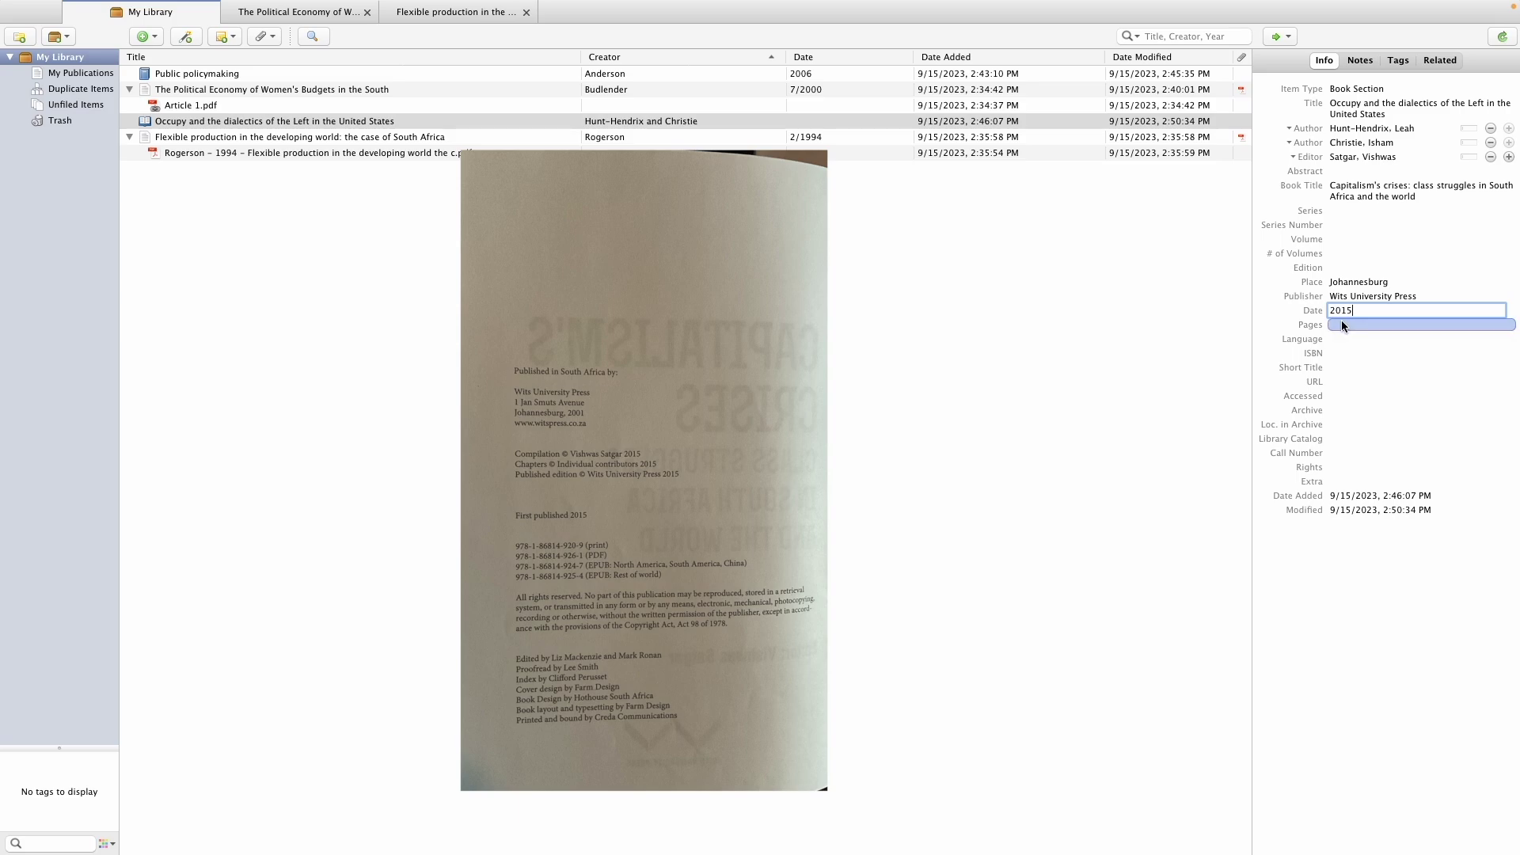
Set the page range of the book section to 78-96.
left_click(1341, 324)
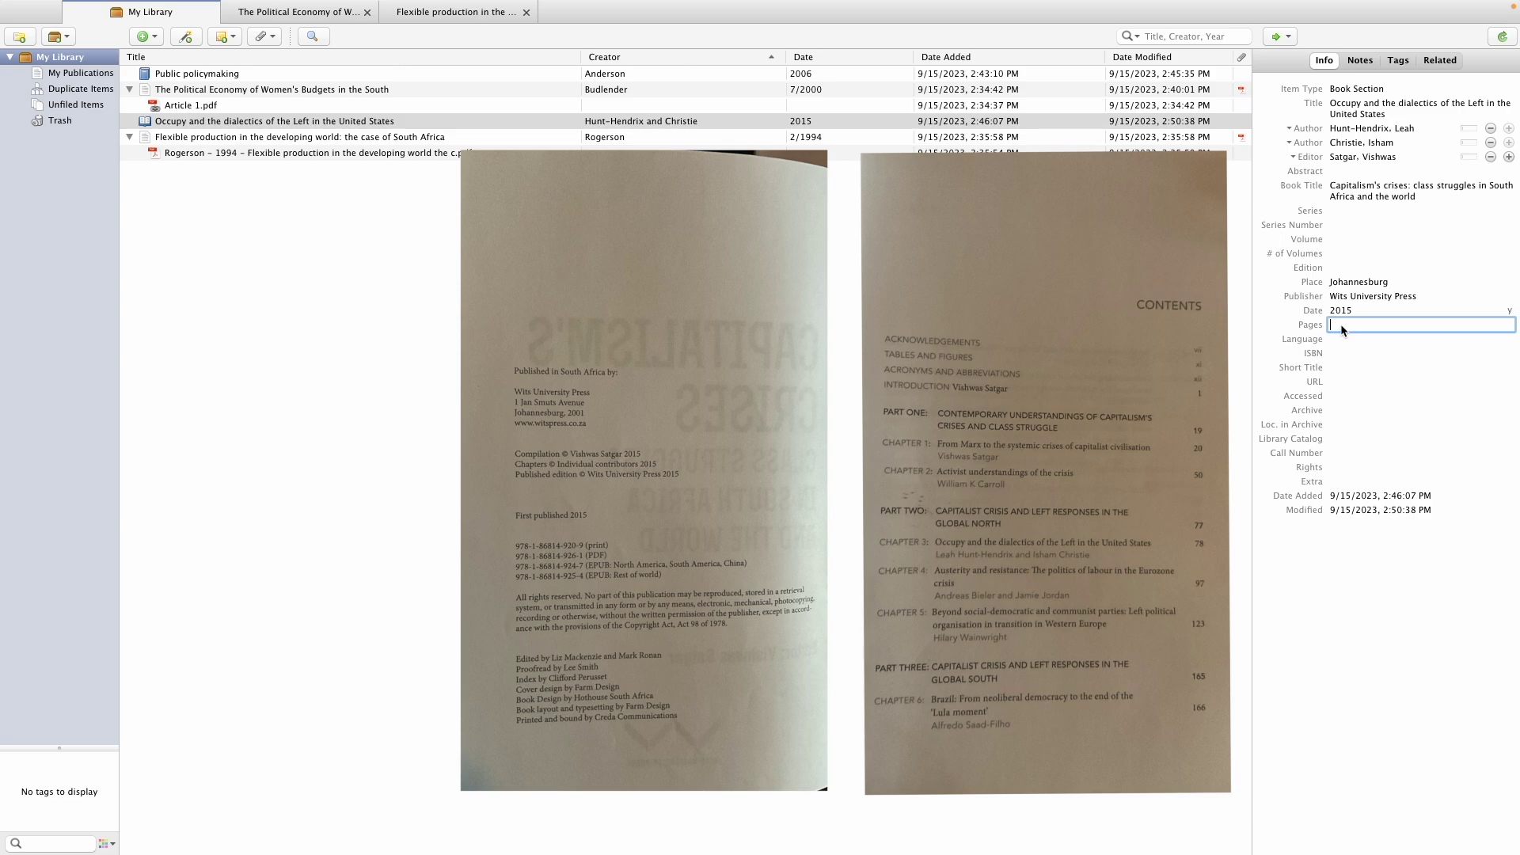
type("78-96")
key("Return")
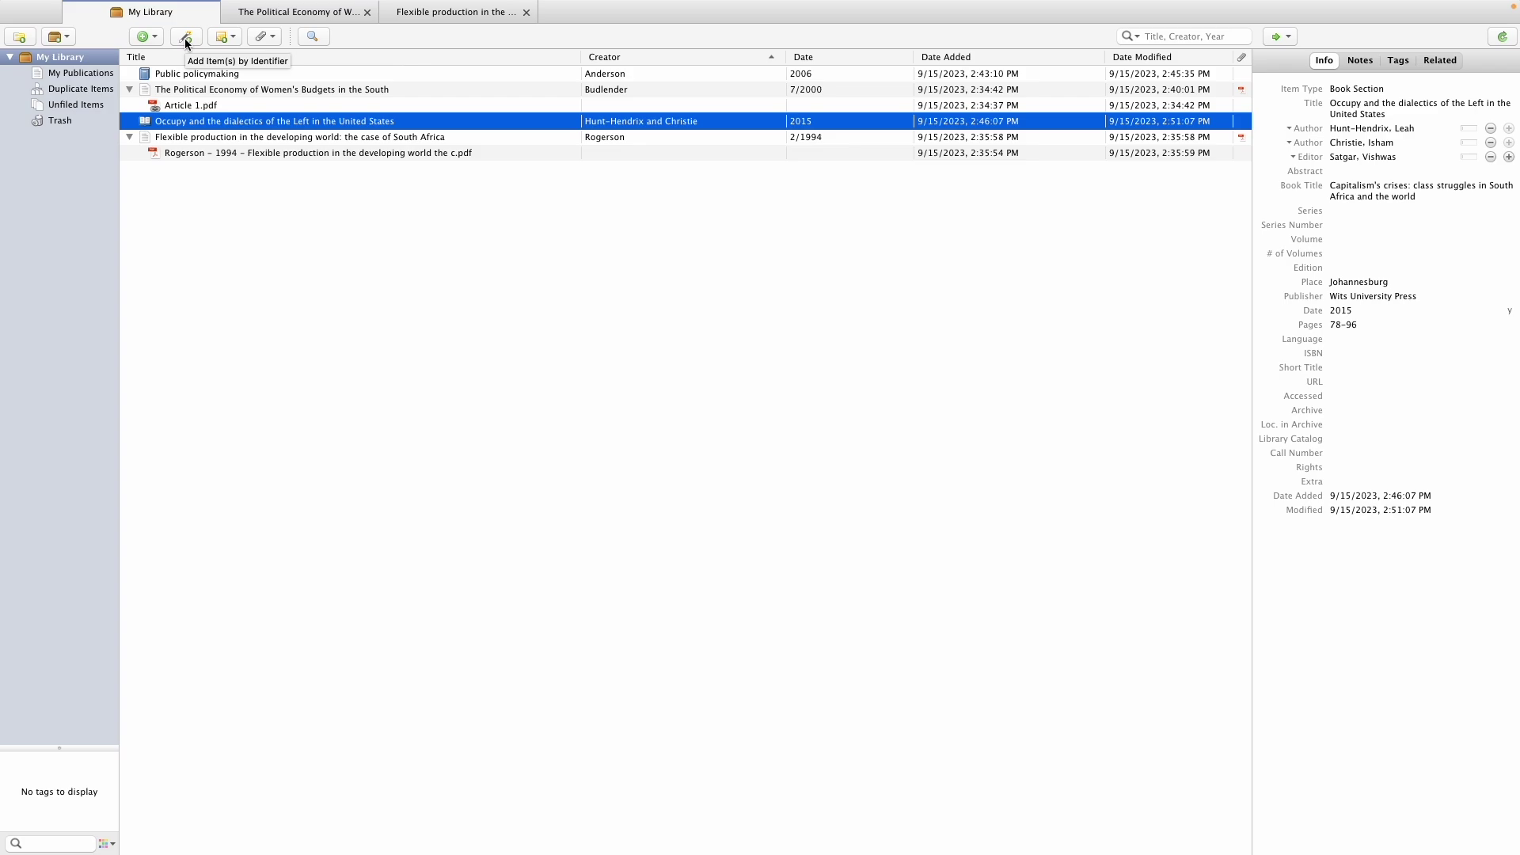
Switch to the browser and copy the paperback ISBN from the Feminist Political Economy book page.
key("ctrl+Left")
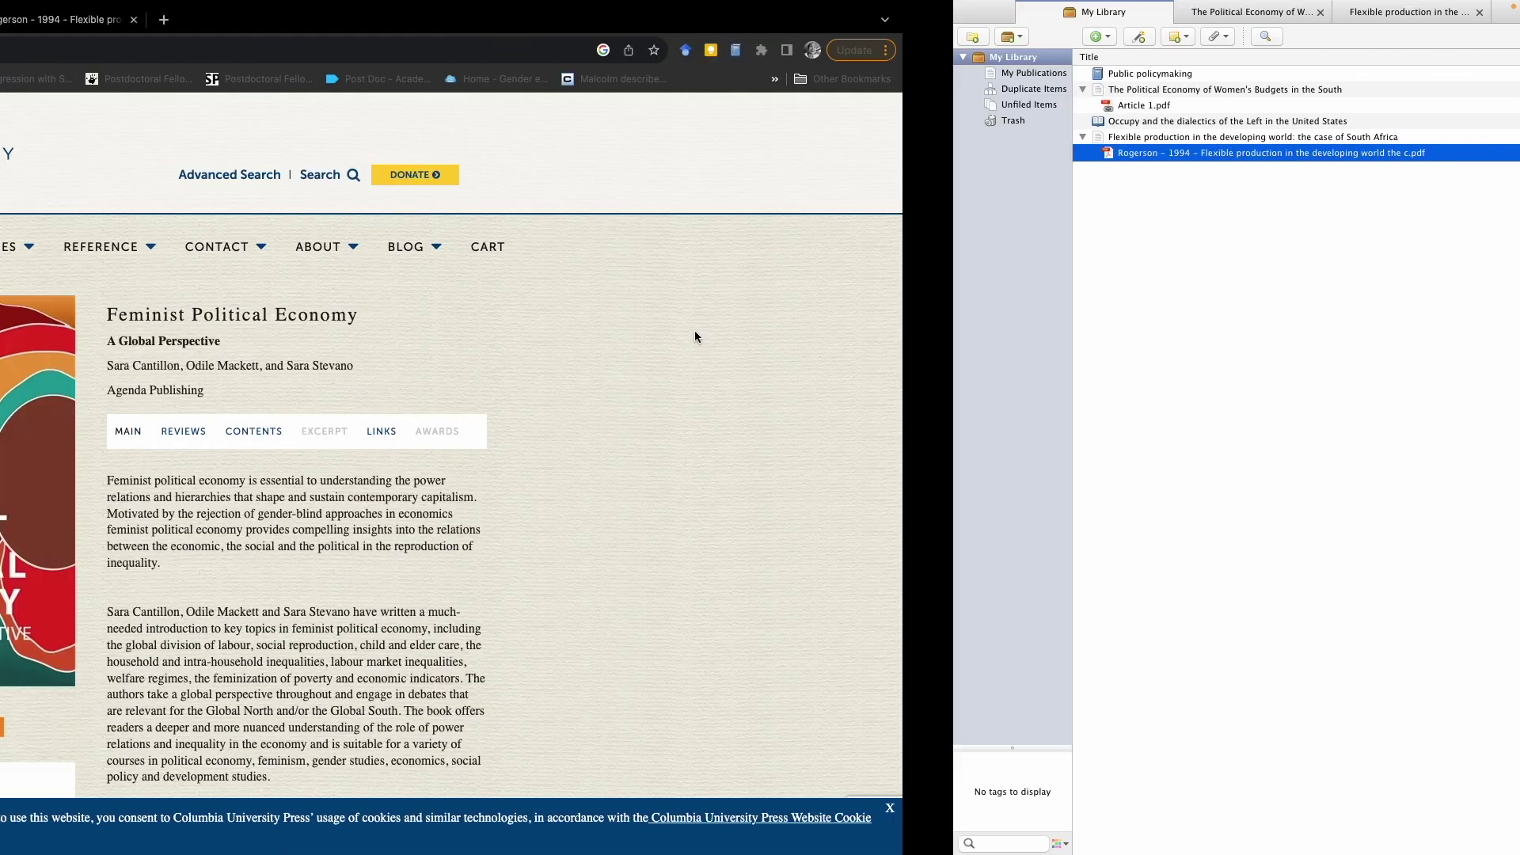
scroll(631, 340, "down", 7)
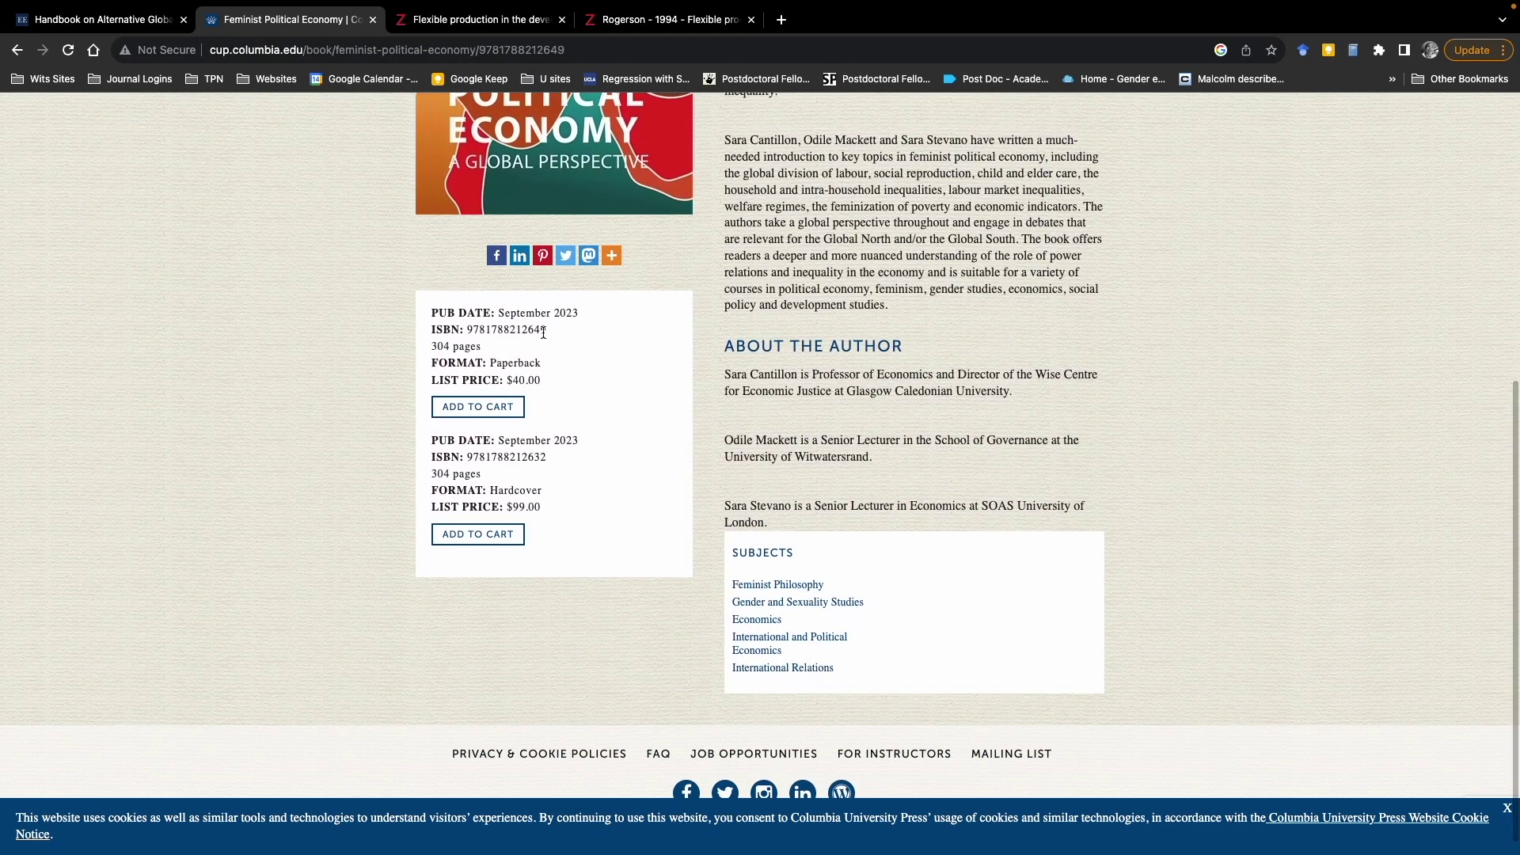
left_click_drag(548, 329, 466, 330)
key("super+c")
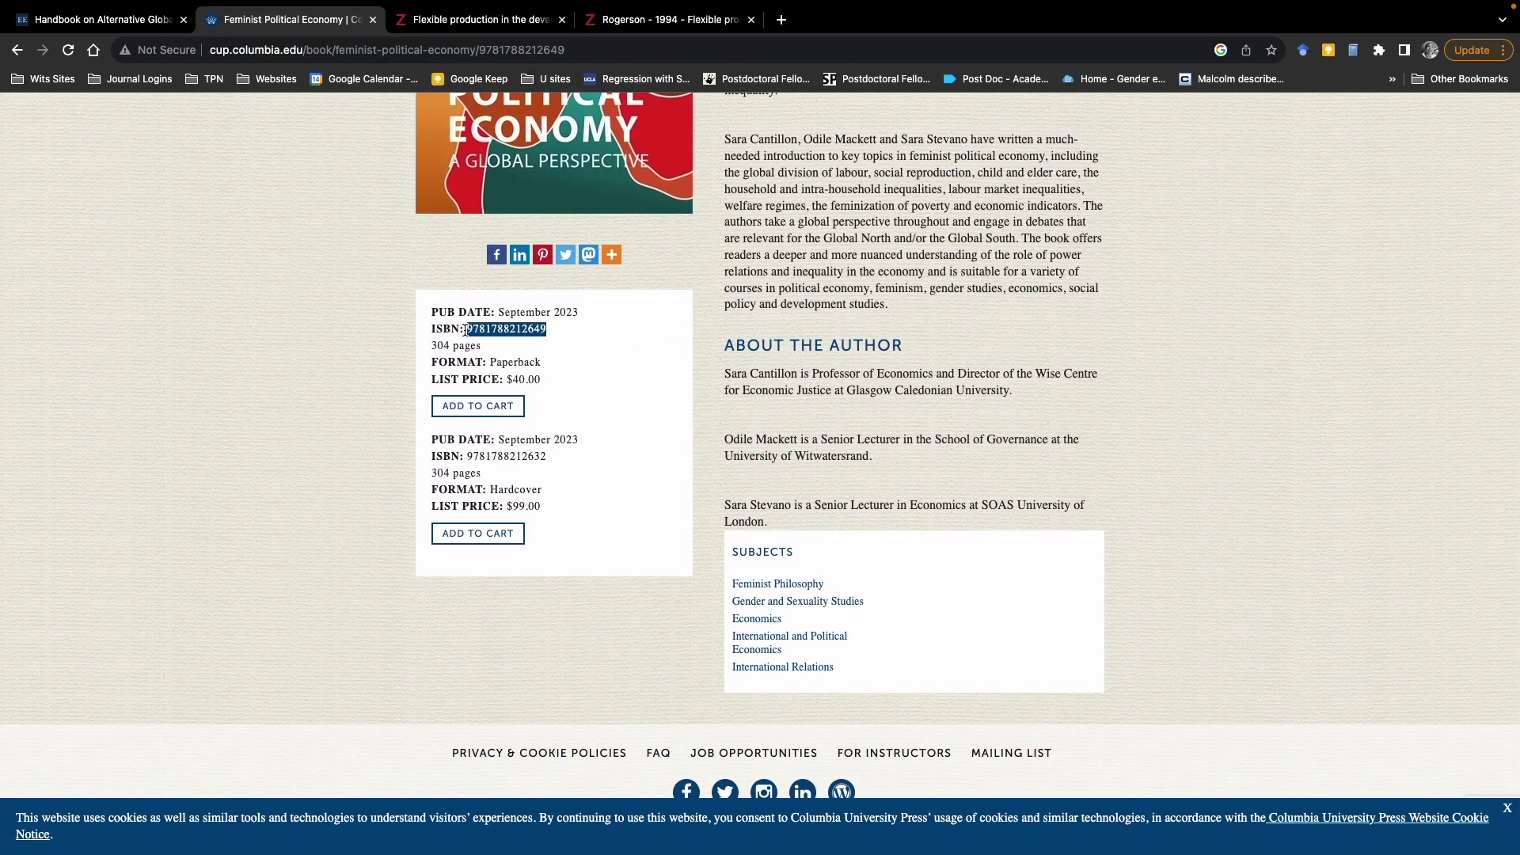
key("ctrl+Right")
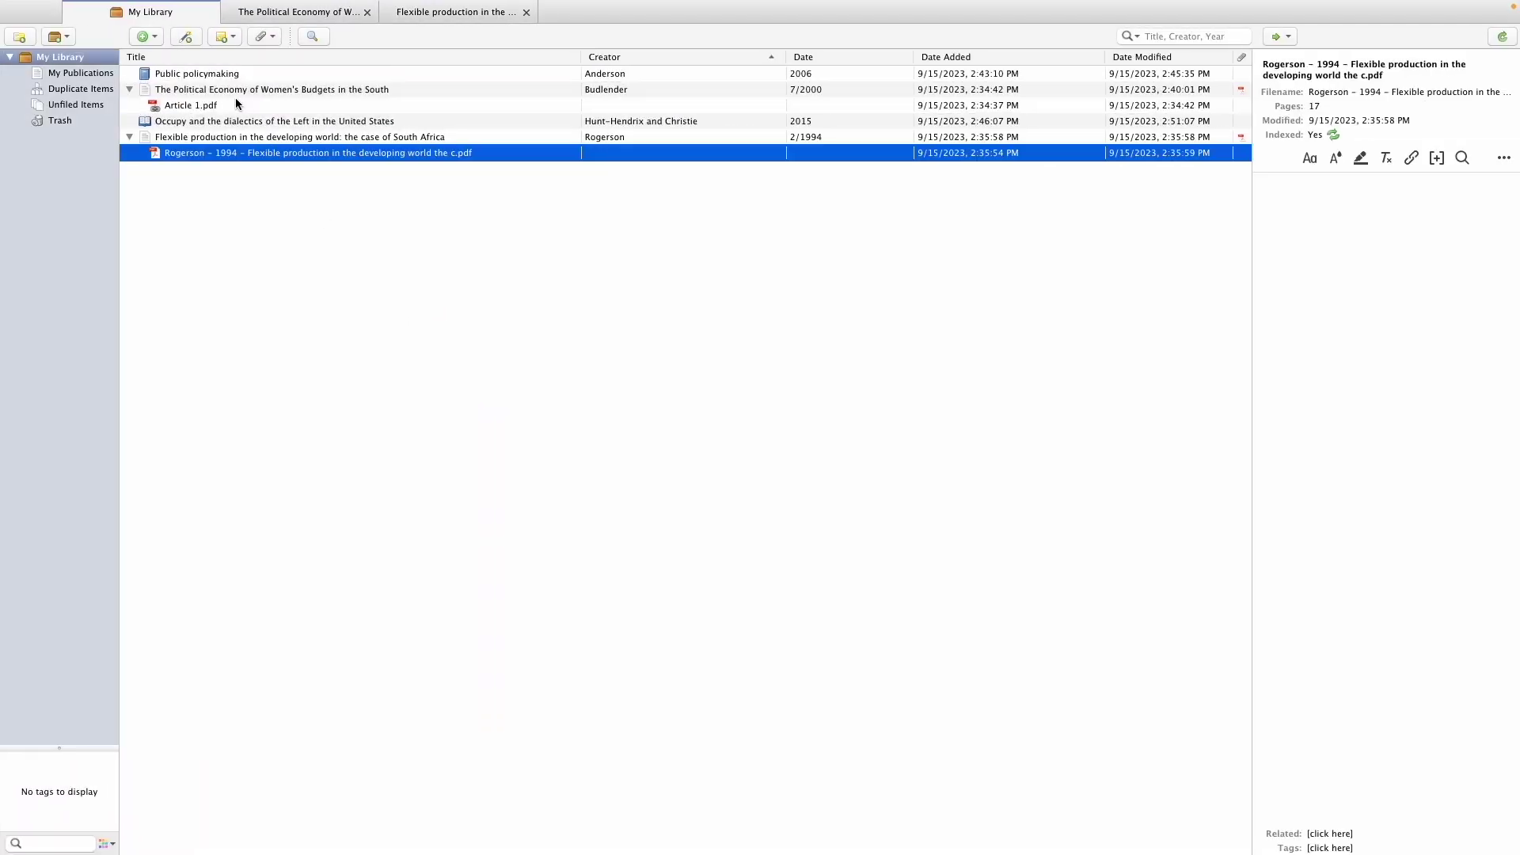
left_click(191, 43)
key("super+v")
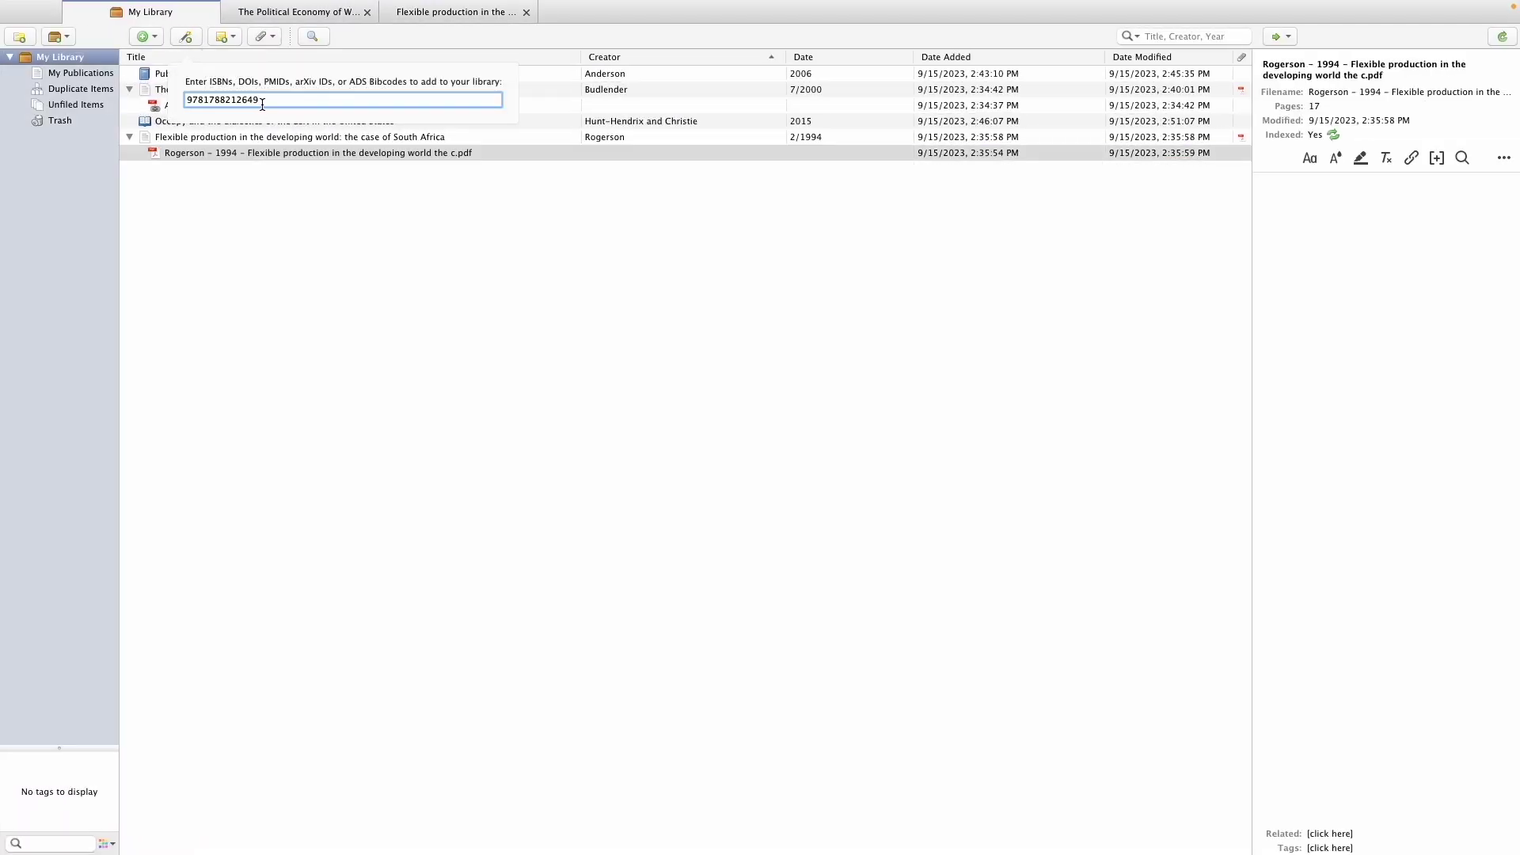
key("Return")
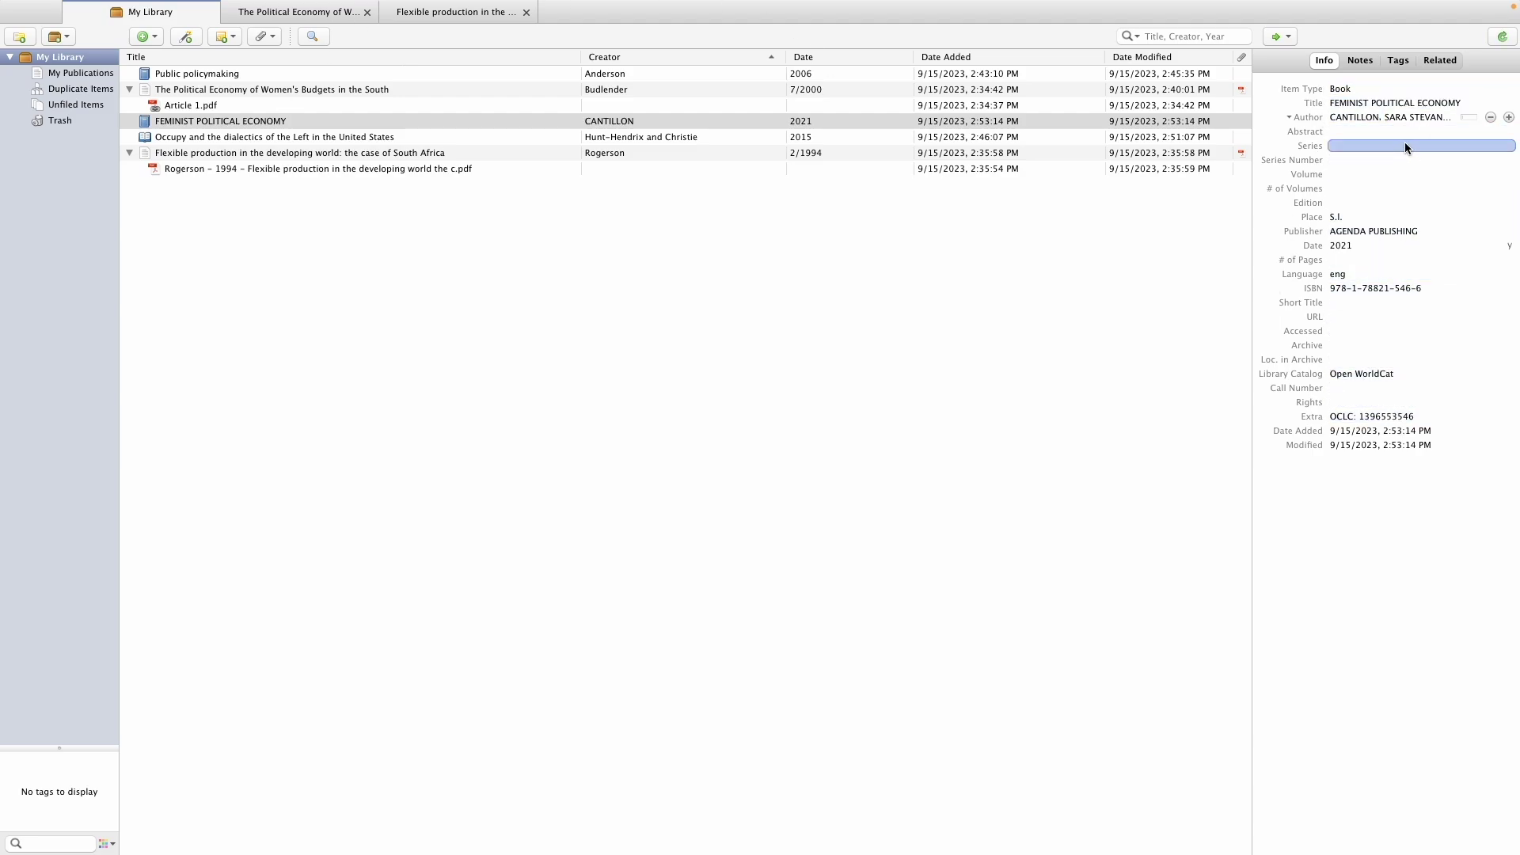
Change the imported book's title to "Feminist Political Economy: a global perspective".
left_click(1386, 103)
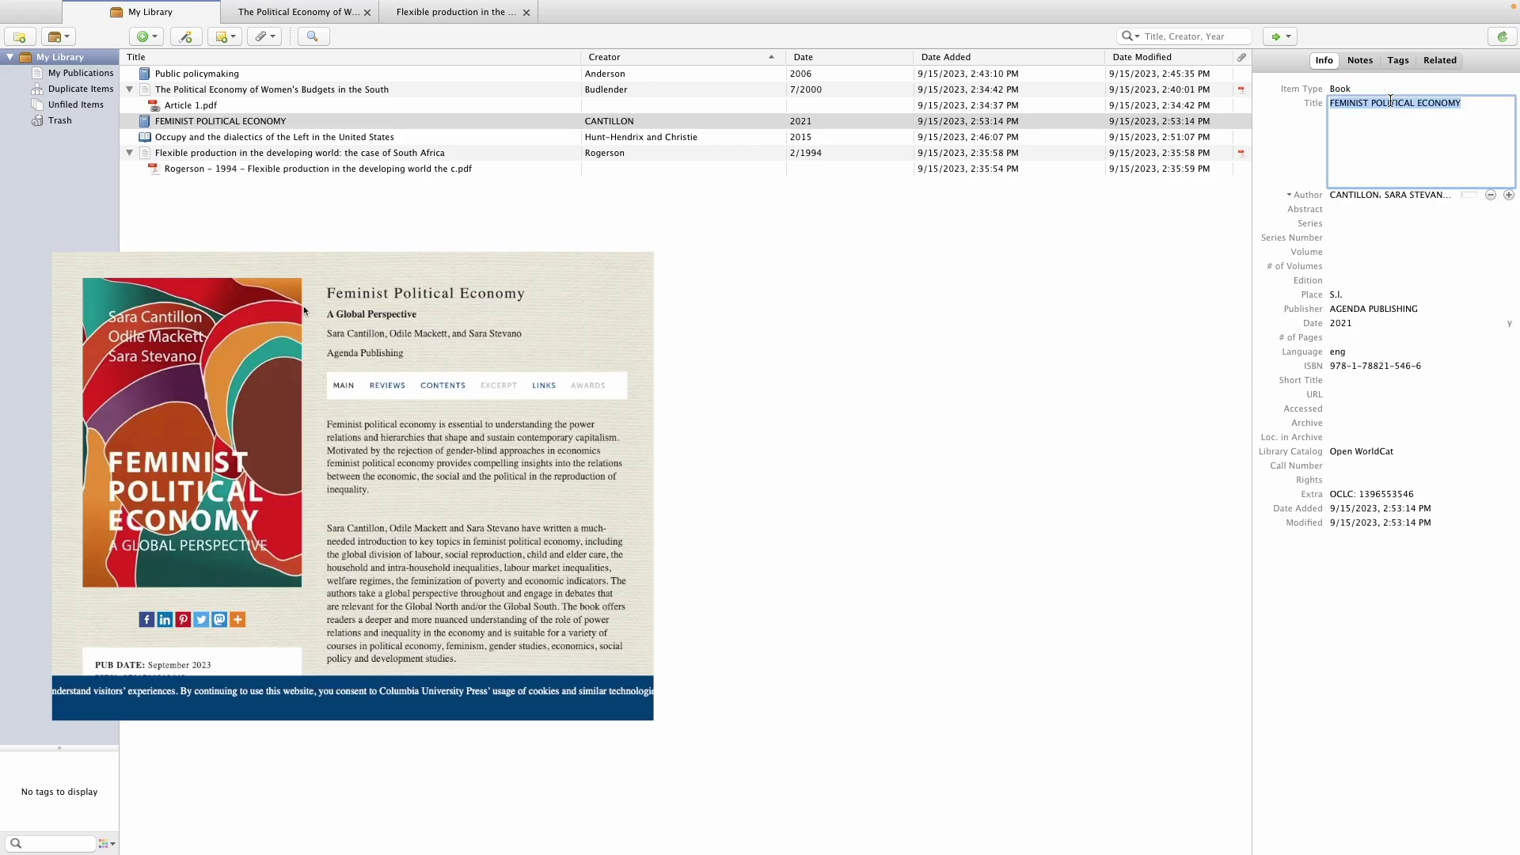
type("Feminist Politicsl")
key("BackSpace")
key("BackSpace")
type("al Economy: a global perspective")
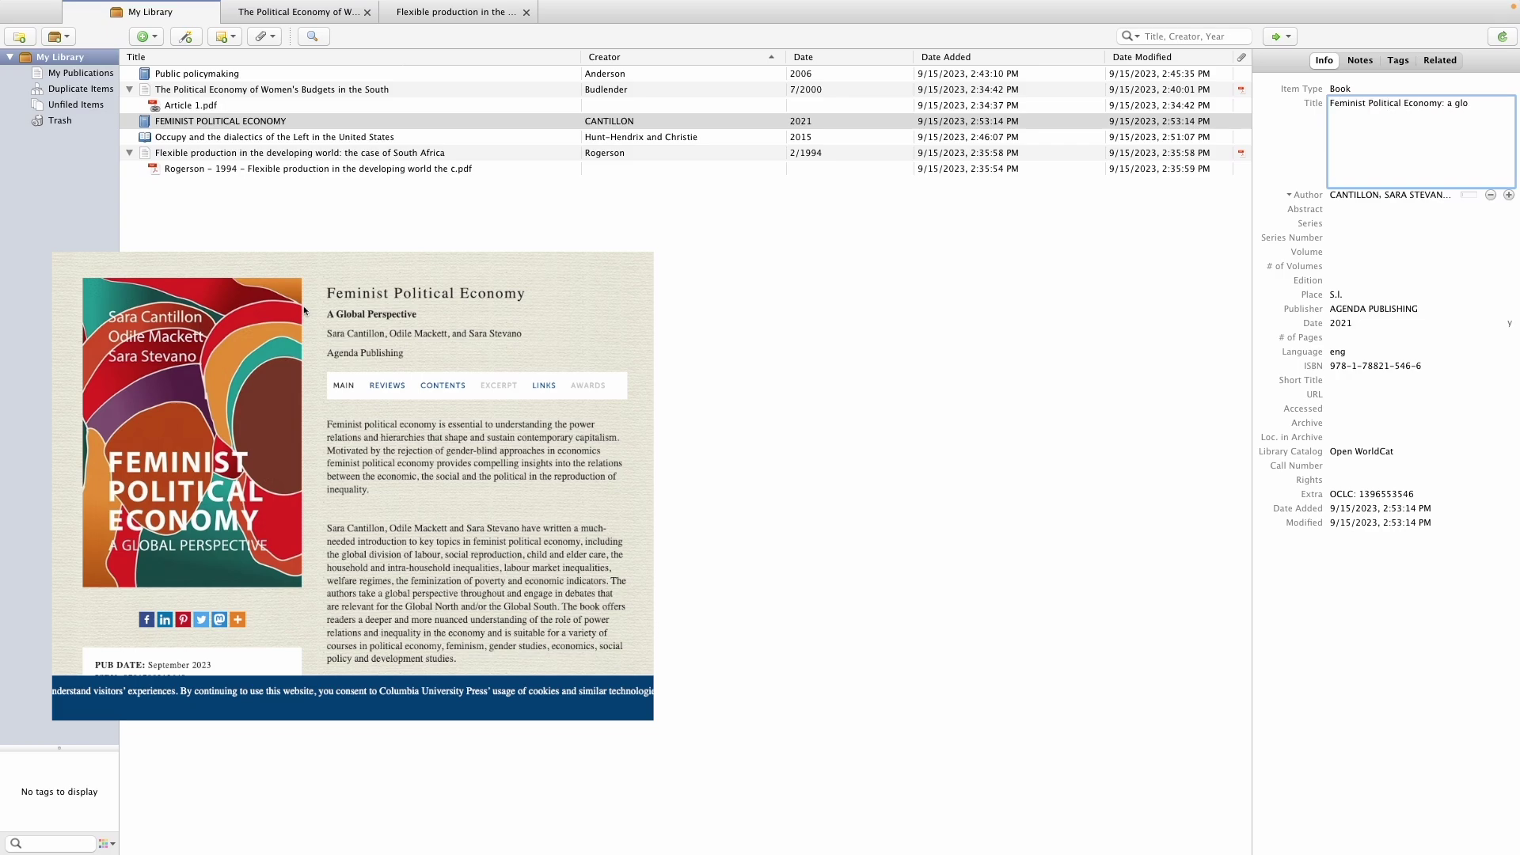
key("Tab")
Correct the last and first names of the imported book's first author to match the book page.
type("Cantillon")
key("Tab")
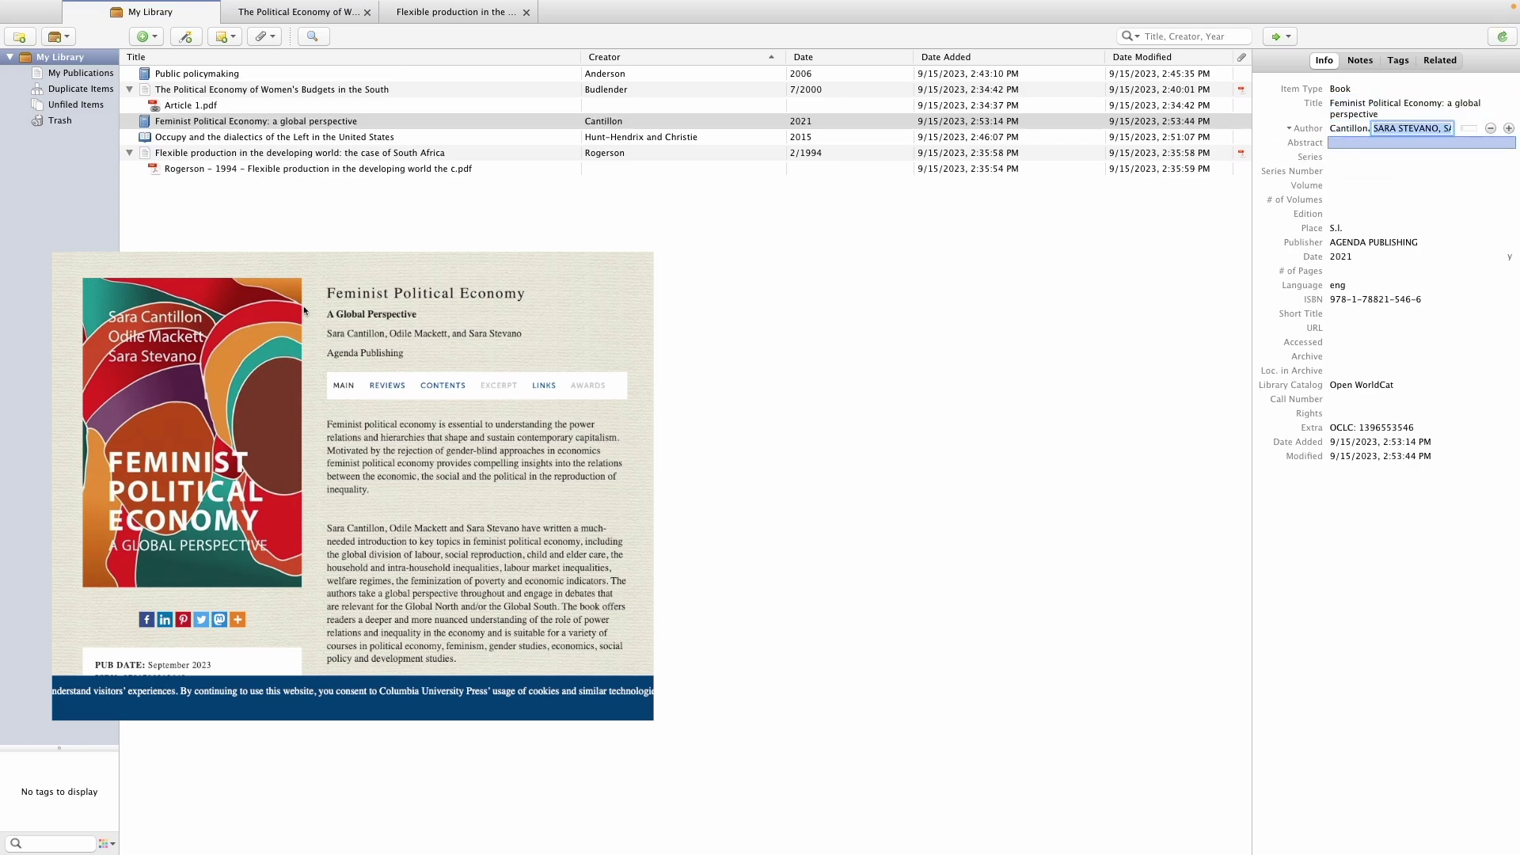
type("Sara")
key("Return")
Add the second and third authors to the Feminist Political Economy book, entering each one's last and first names.
left_click(1508, 128)
type("Mackett")
key("Tab")
type("Odile")
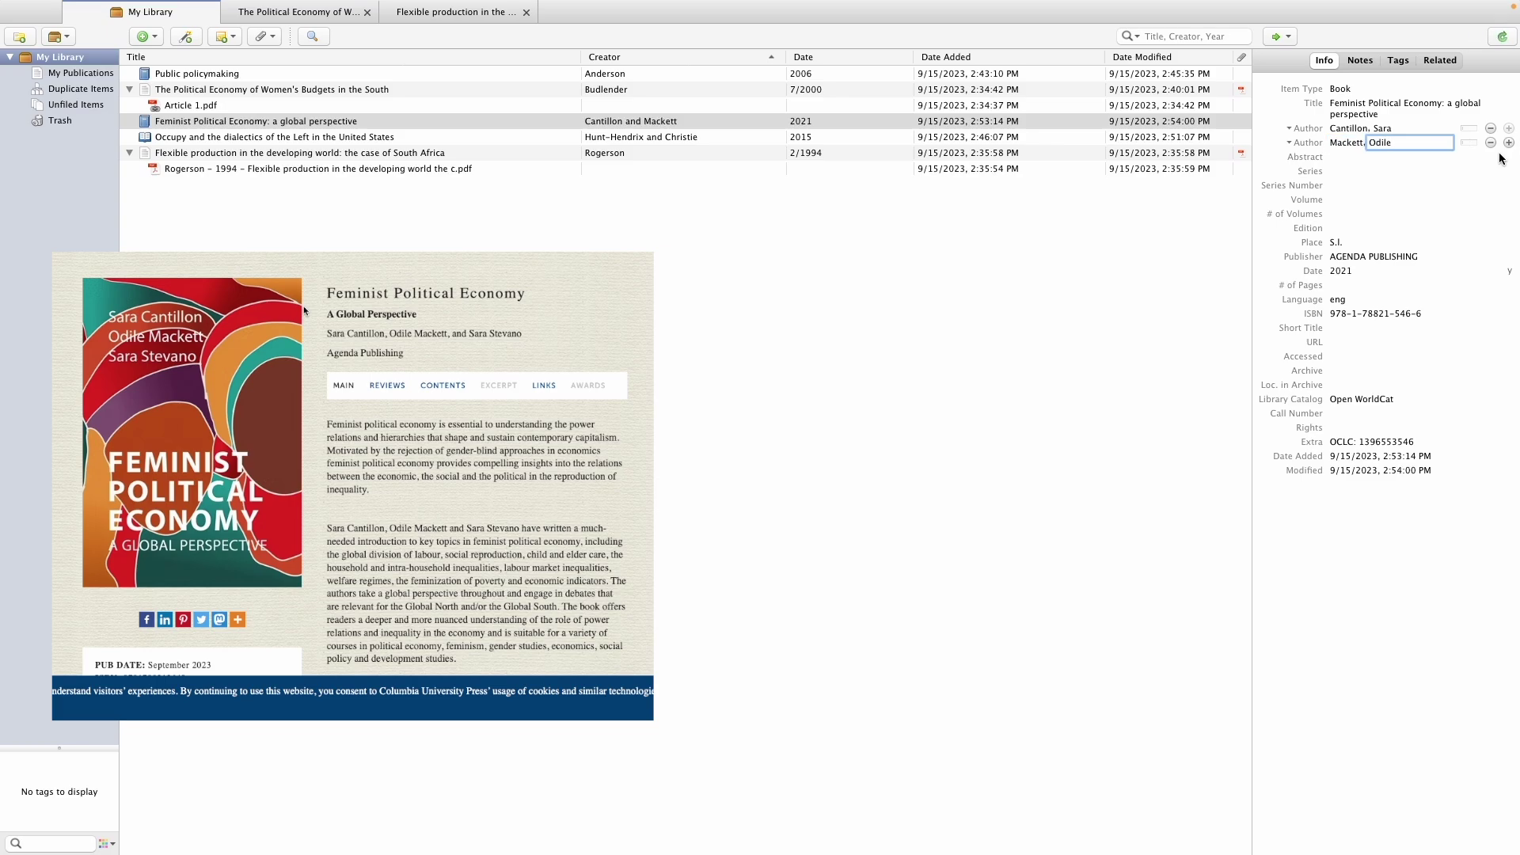
key("Tab")
left_click(1508, 142)
type("Stevano")
key("Tab")
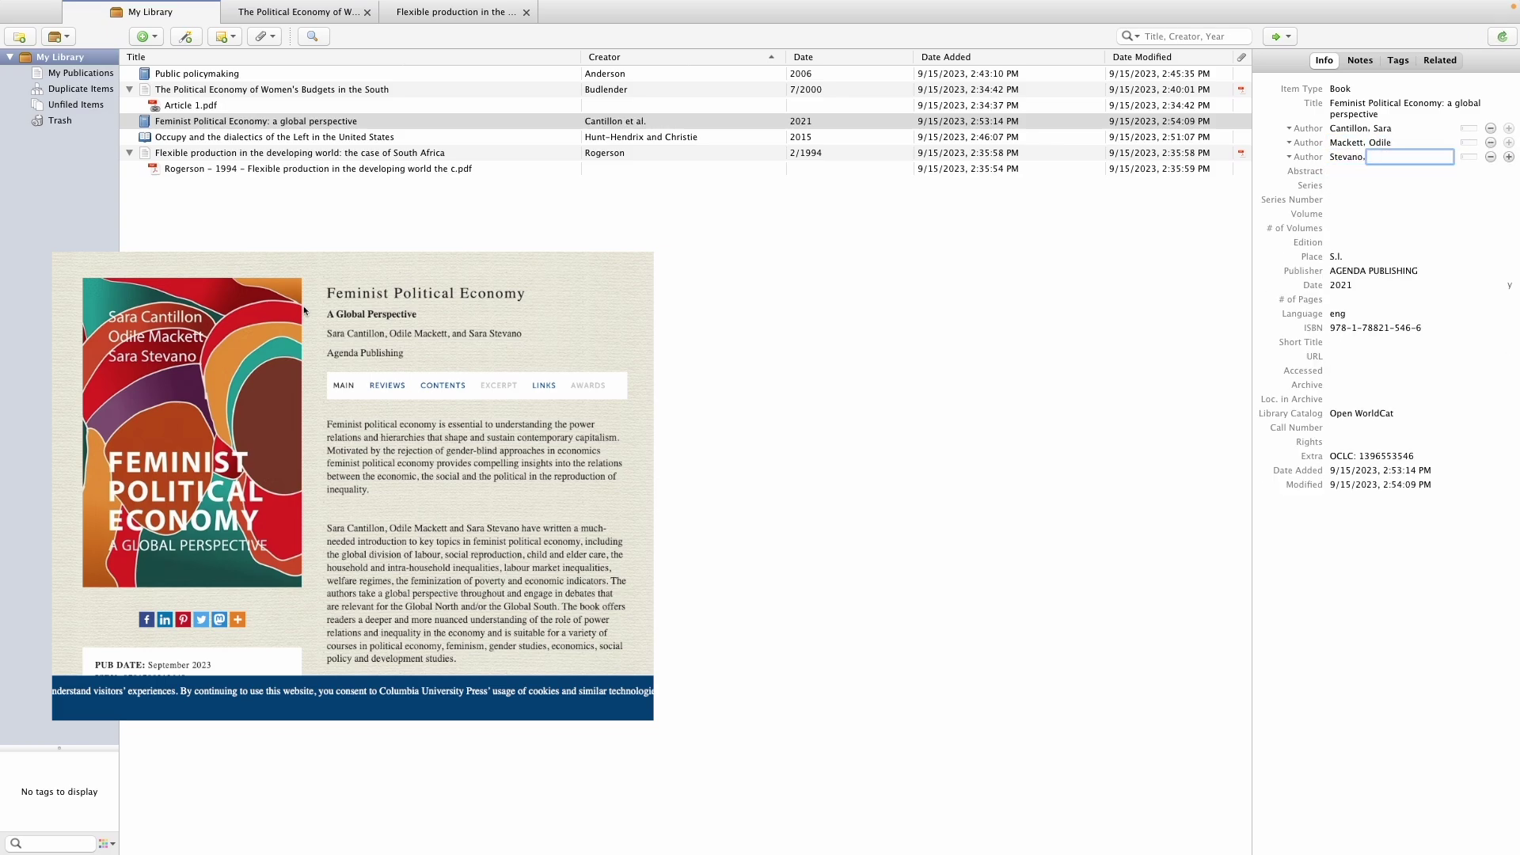
type("Sara")
Set the Feminist Political Economy book's place to London, its publisher to Agenda Publishing and its date to 2023.
left_click(1346, 256)
type("London")
key("Tab")
type("Agenda Publishing")
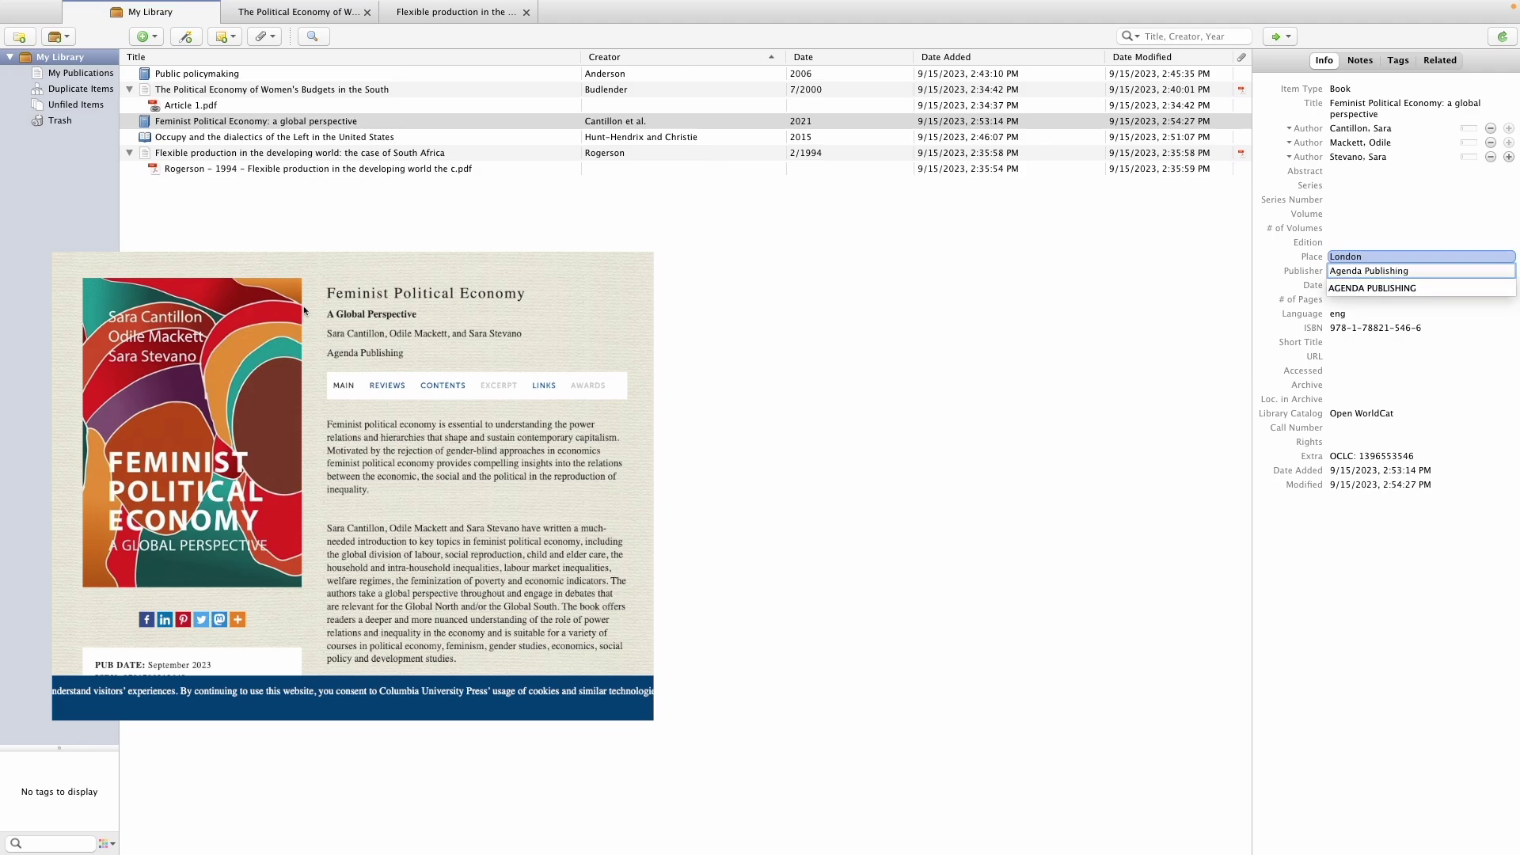
key("Tab")
type("2023")
key("Return")
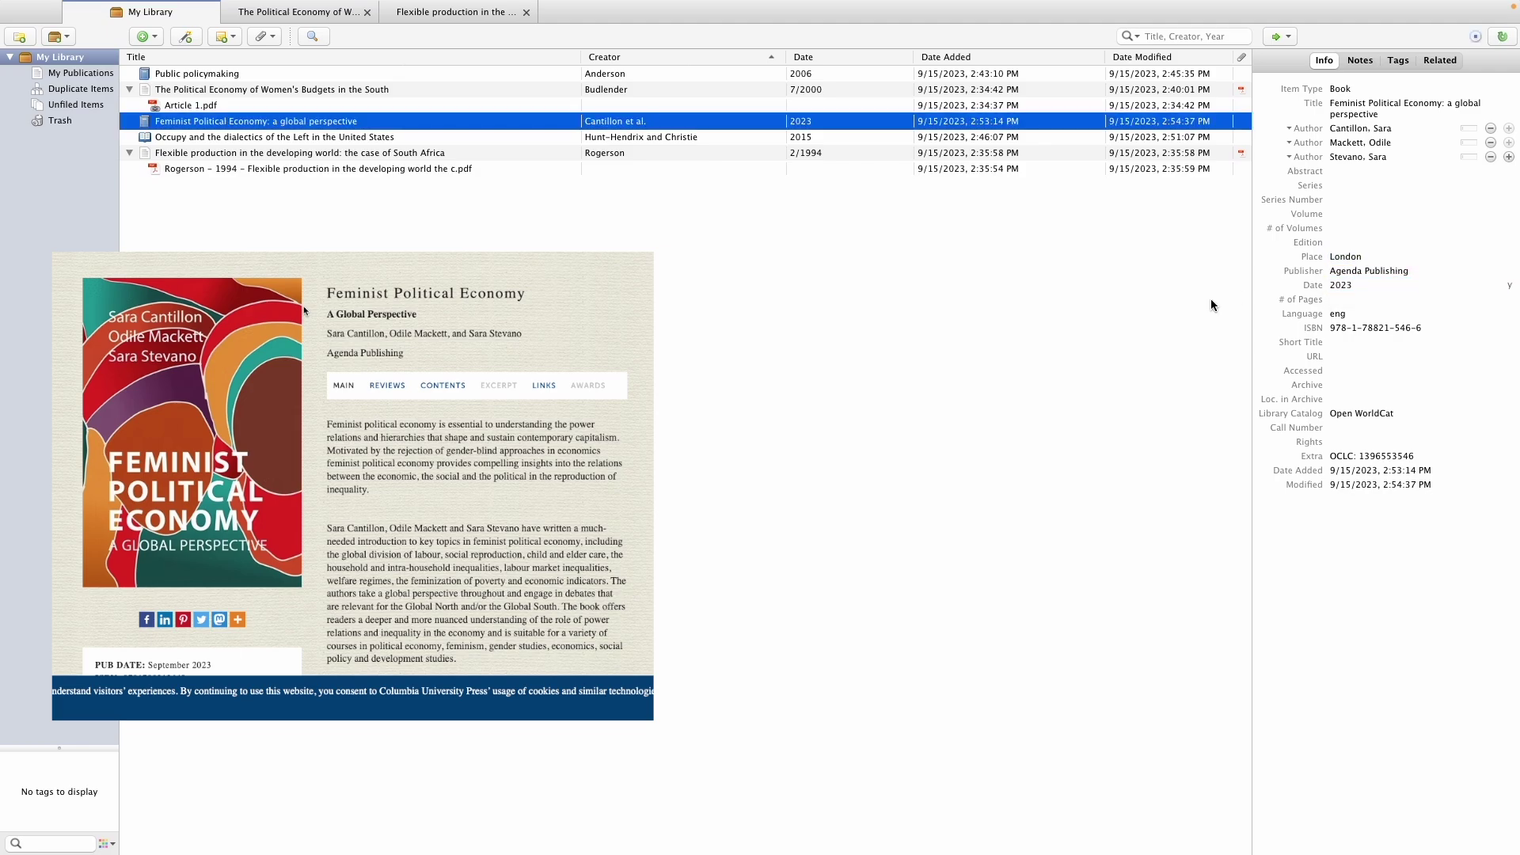
left_click(1362, 117)
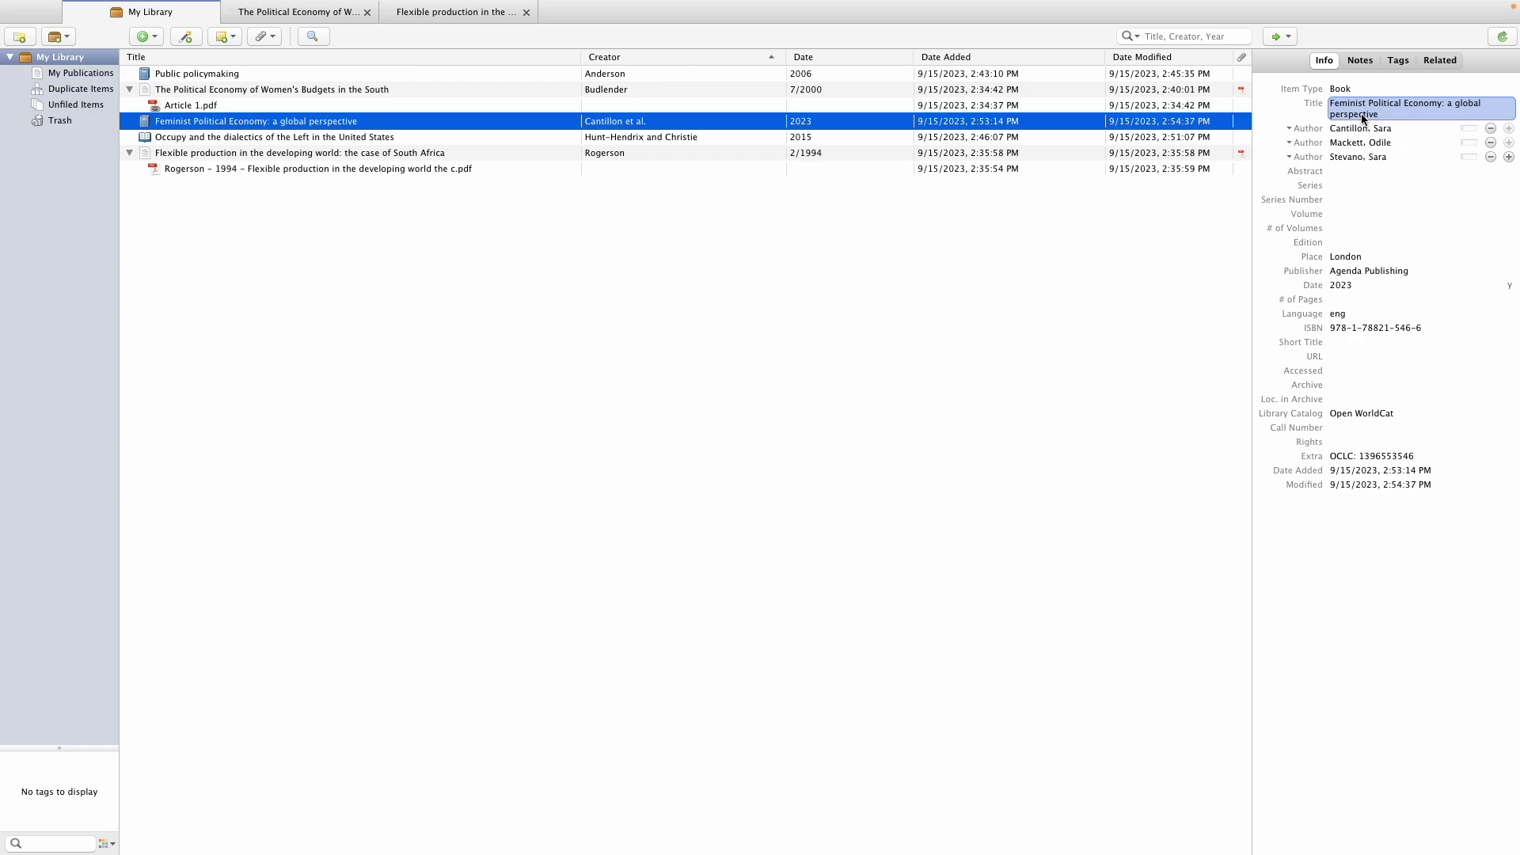
left_click(1361, 129)
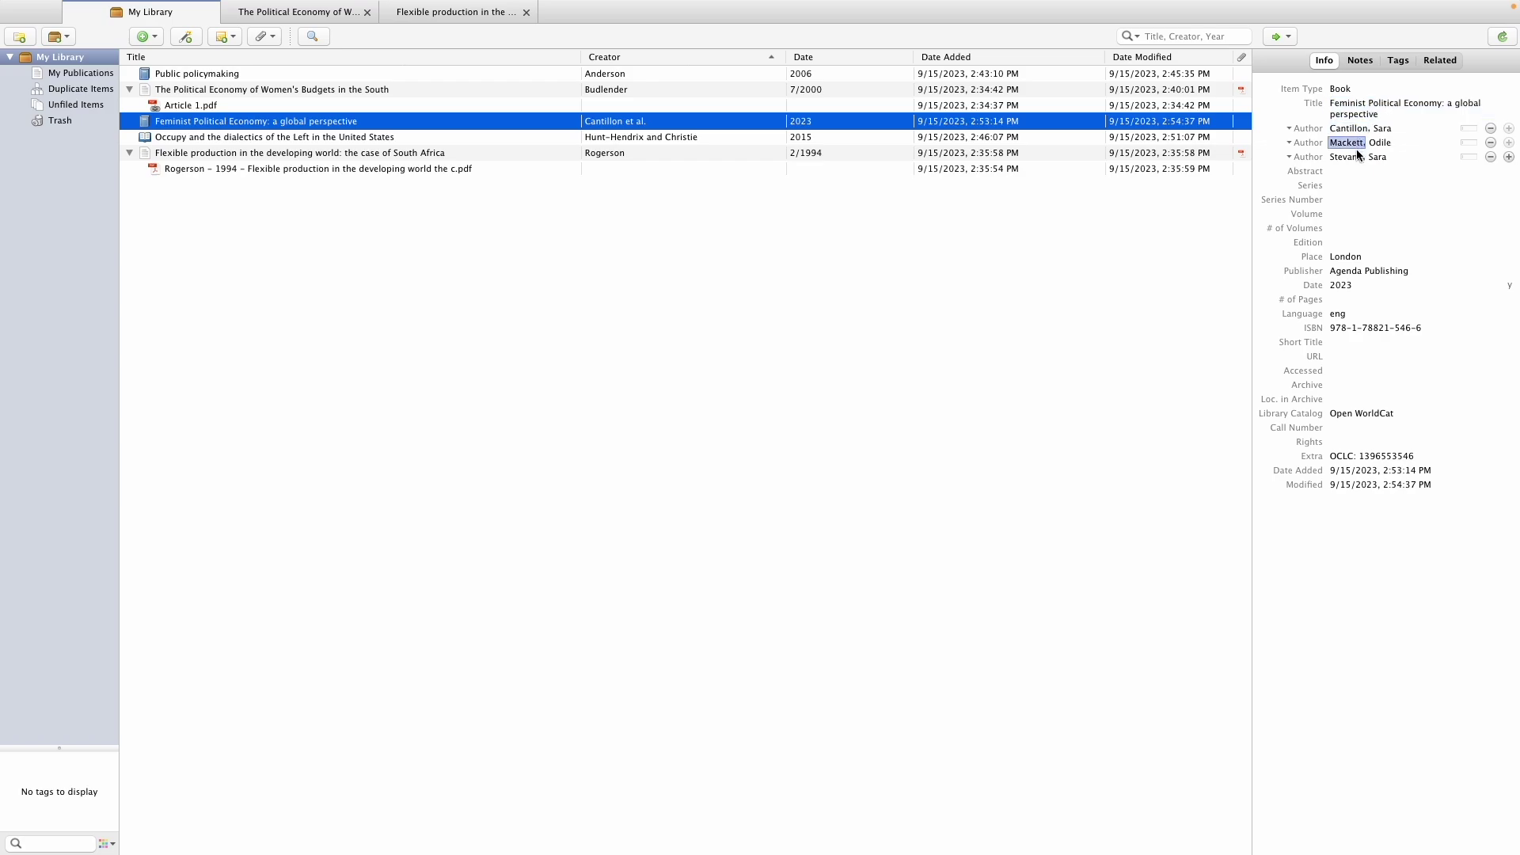
left_click(1357, 157)
key("Up")
key("Up")
key("Down")
key("Down")
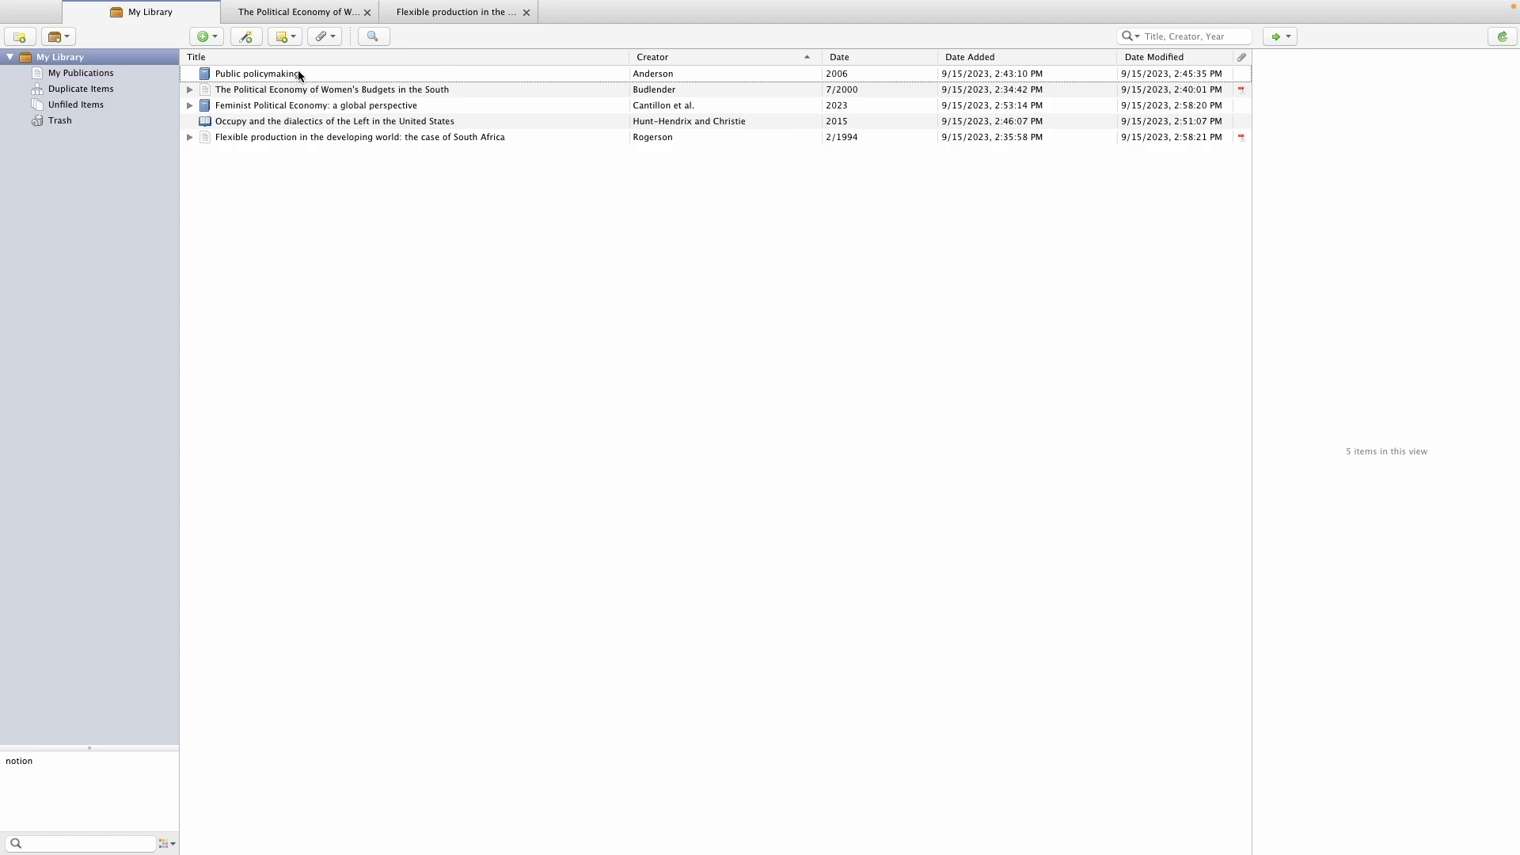
Create a standalone note in the library headed "Fieldwork Notes - 15 September 2023".
left_click(298, 38)
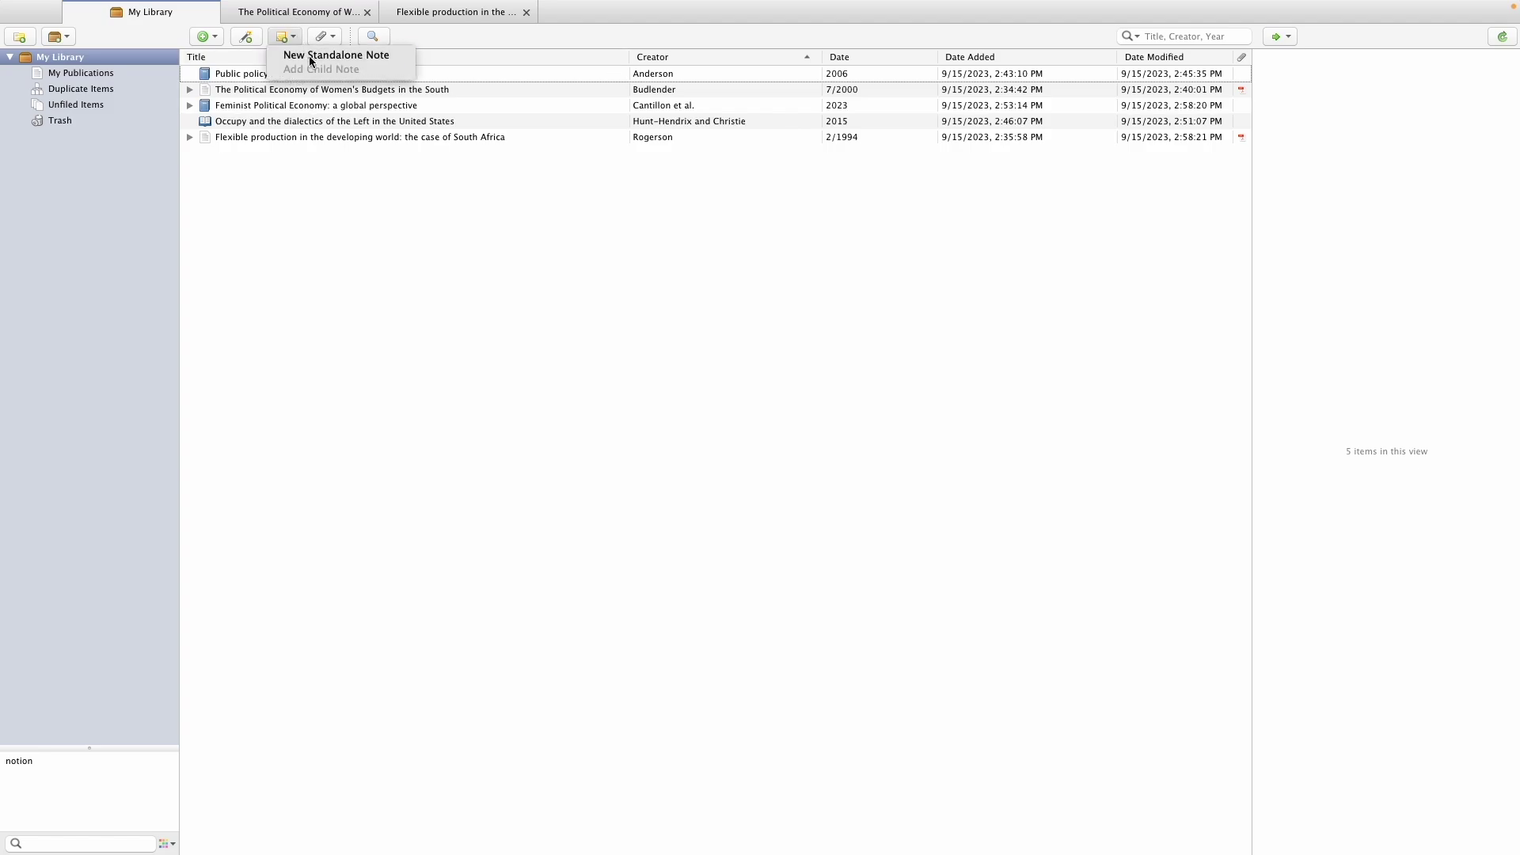
left_click(309, 57)
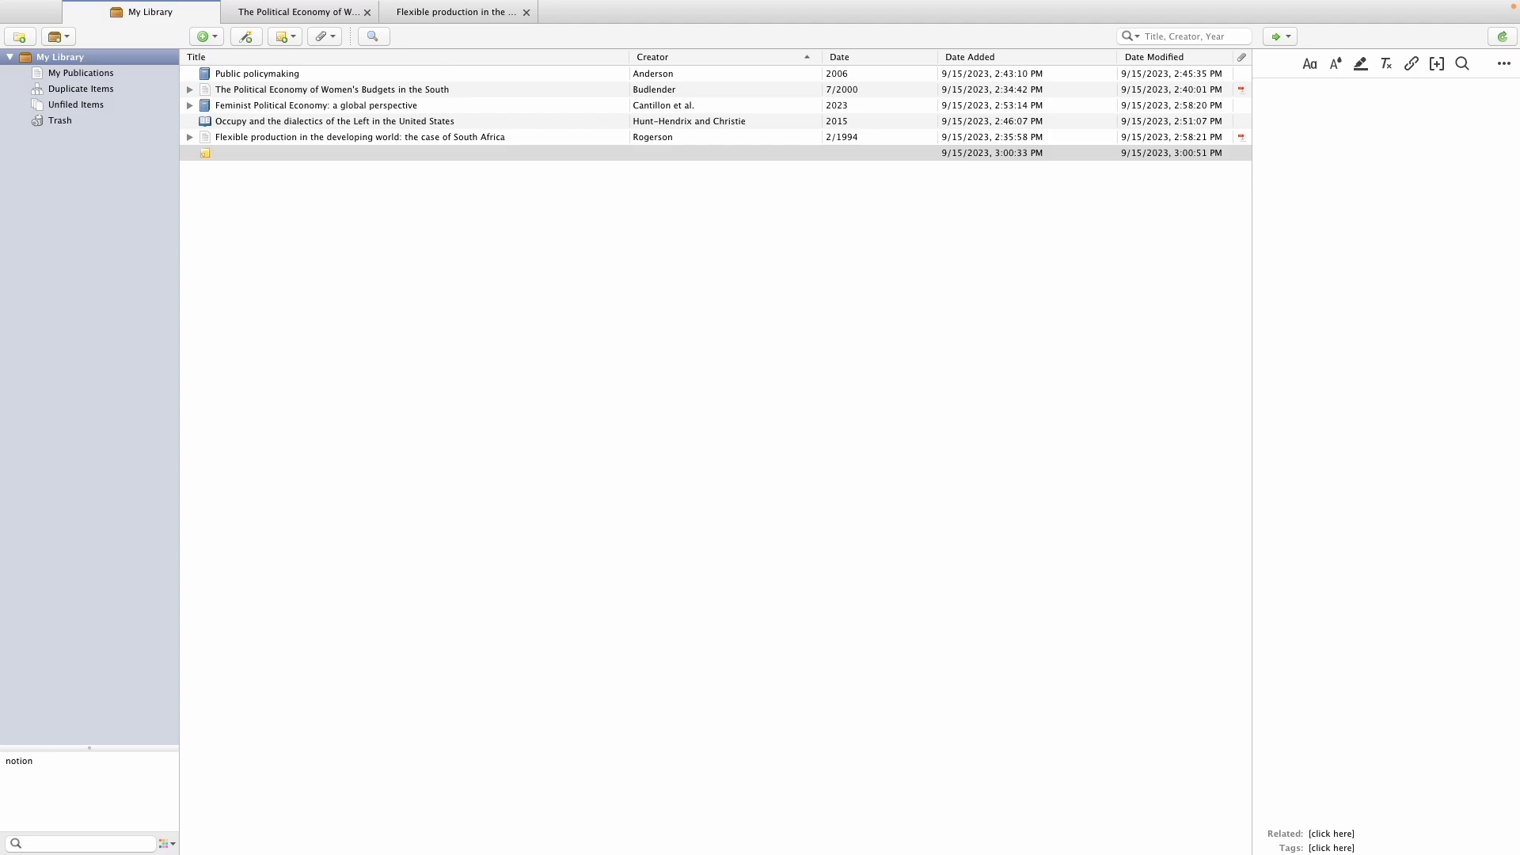
type("Fieldwork Notes - 15 September 2023")
key("Return")
Write the note's first paragraph: "Today was a good day, all my participants showed up to my focus group discussion.".
type("Today was a good day, all my participants showed ")
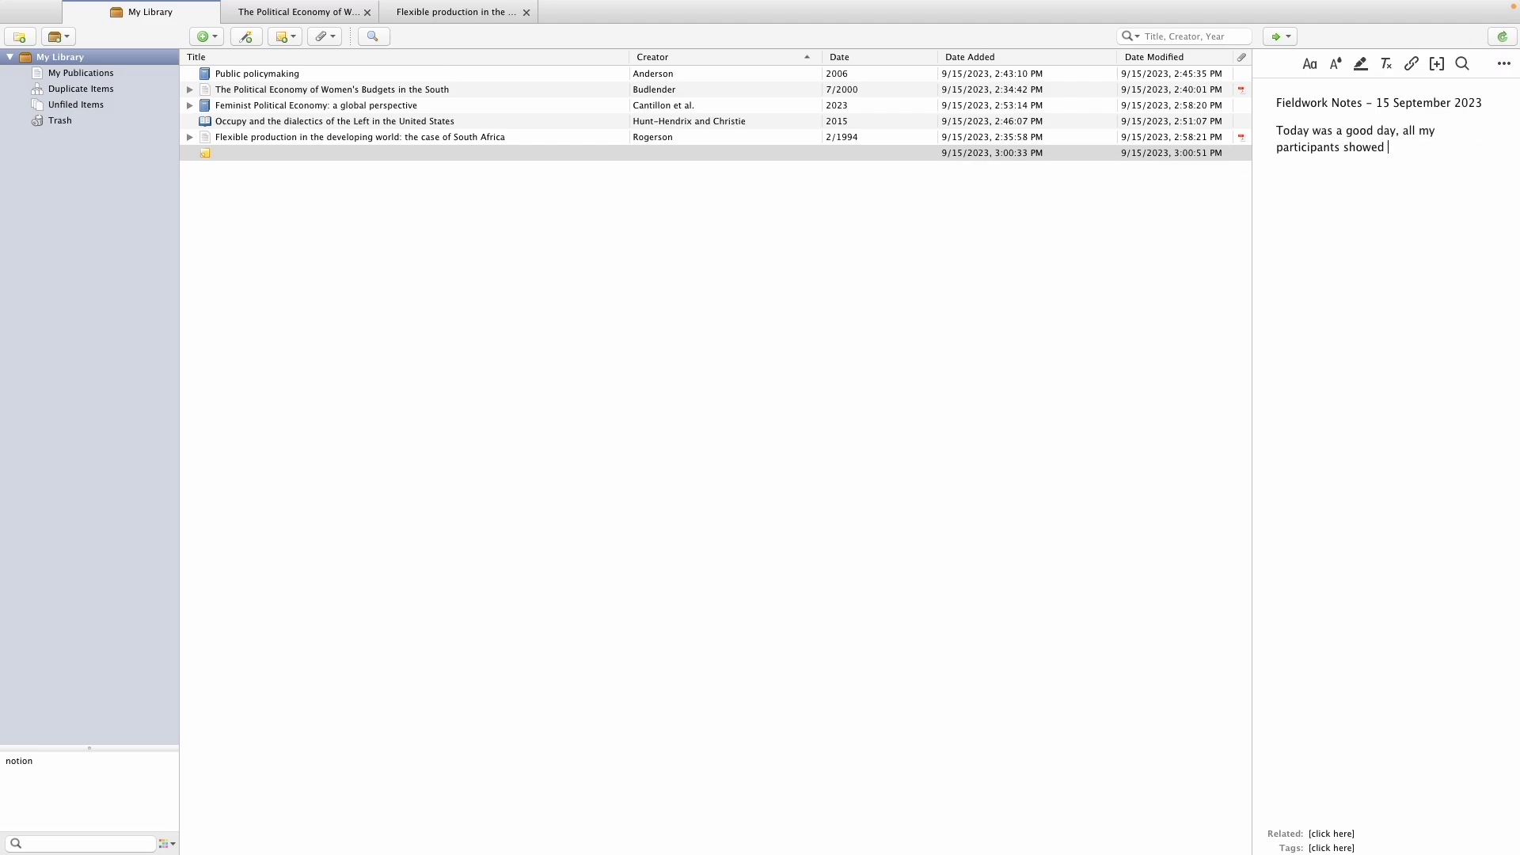
type("up to my focus group d")
type("iscussion.")
key("Return")
Add a second note paragraph: "The discussion was generally productive, although one of the participants seemed distressed by something was was happening at home.".
type("The discussion was generally productive, although o")
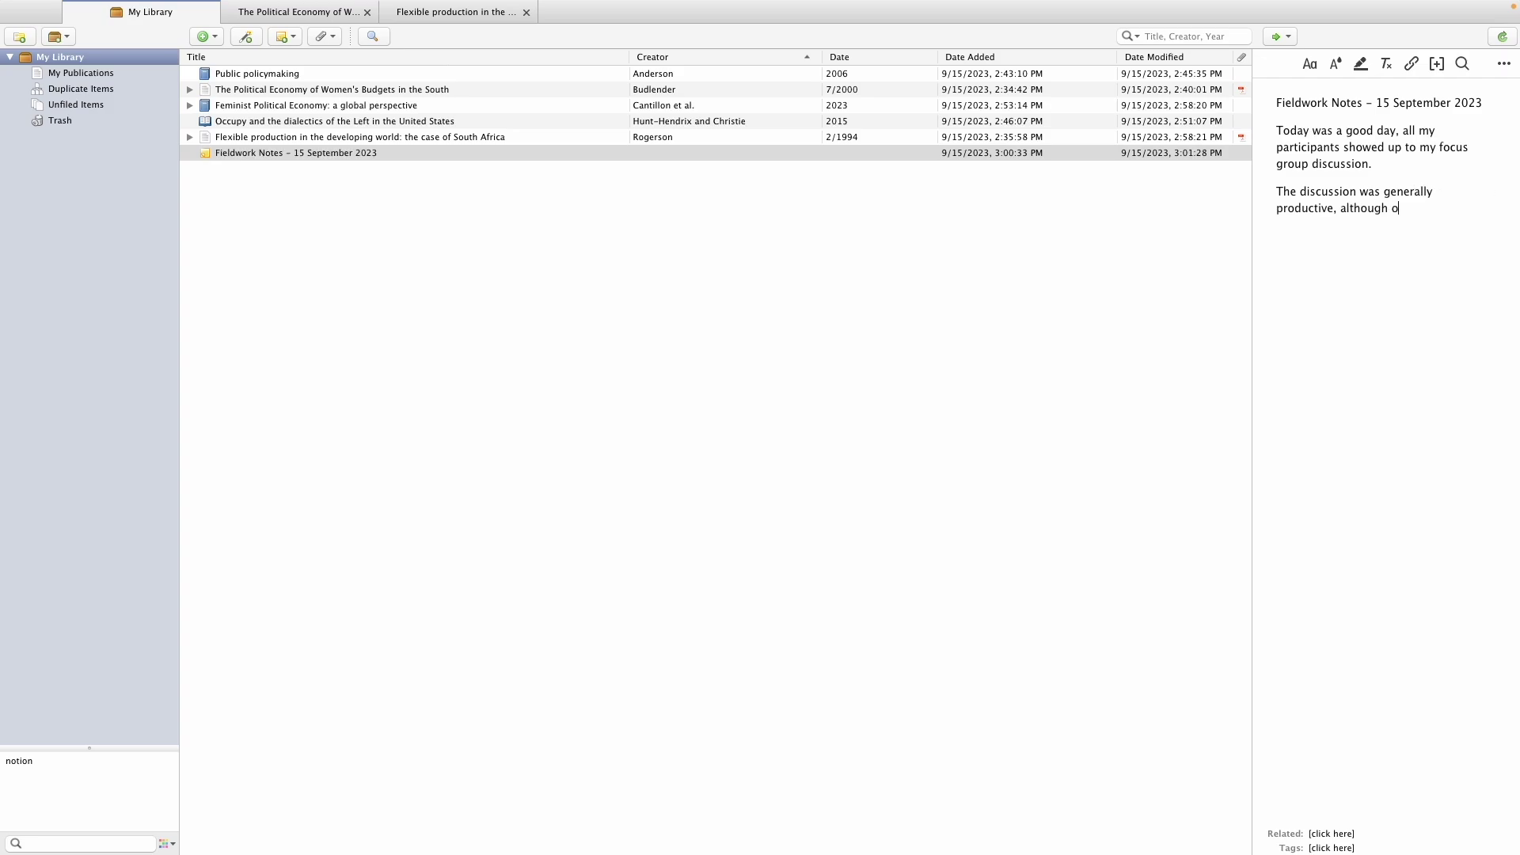
type("ne of the participants seemed distressed by something was was happening at home.")
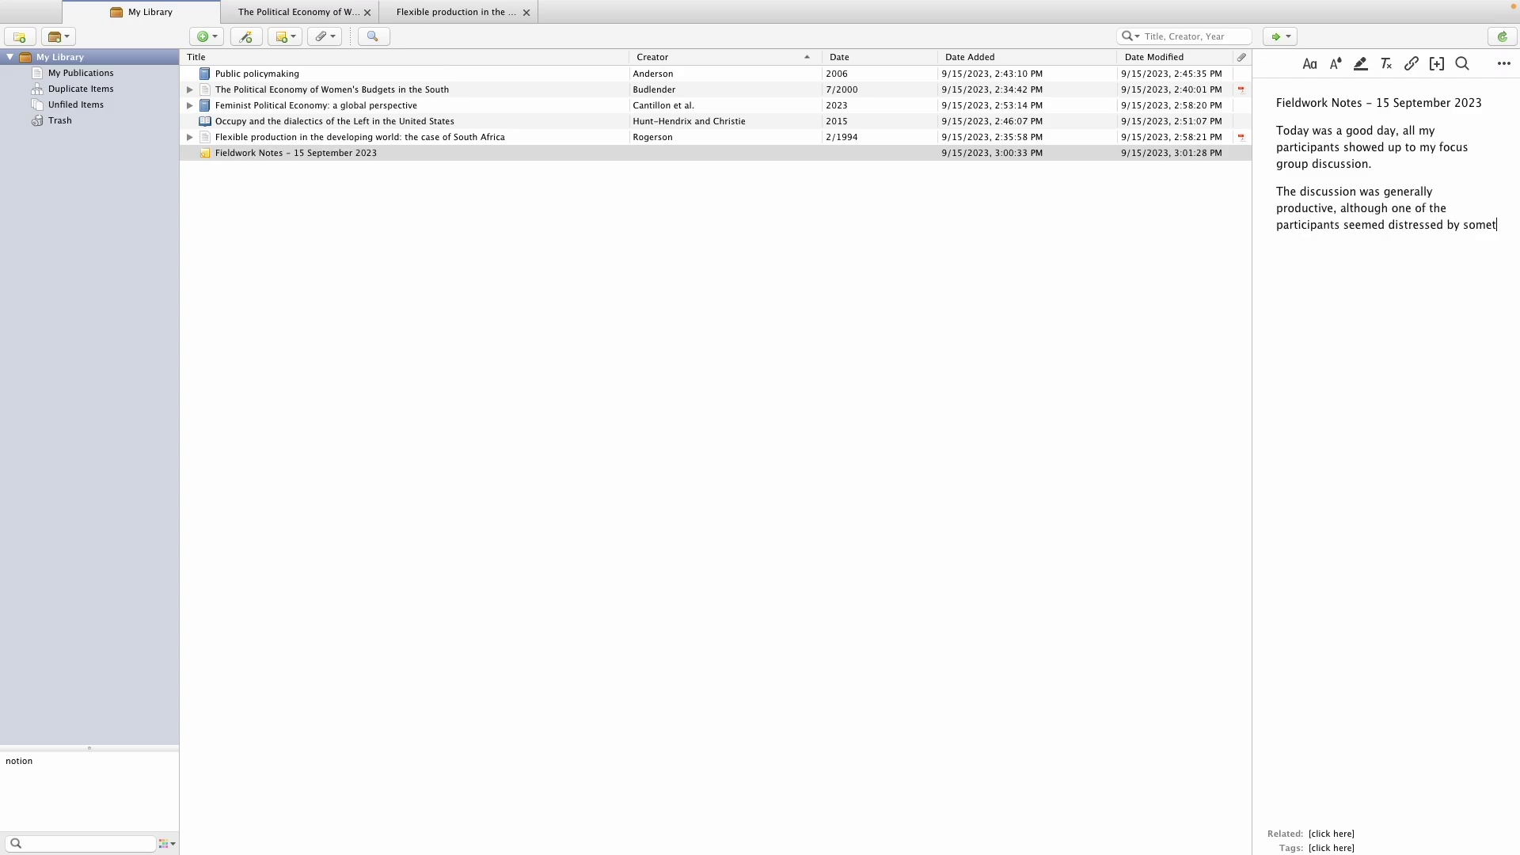
left_click(1122, 234)
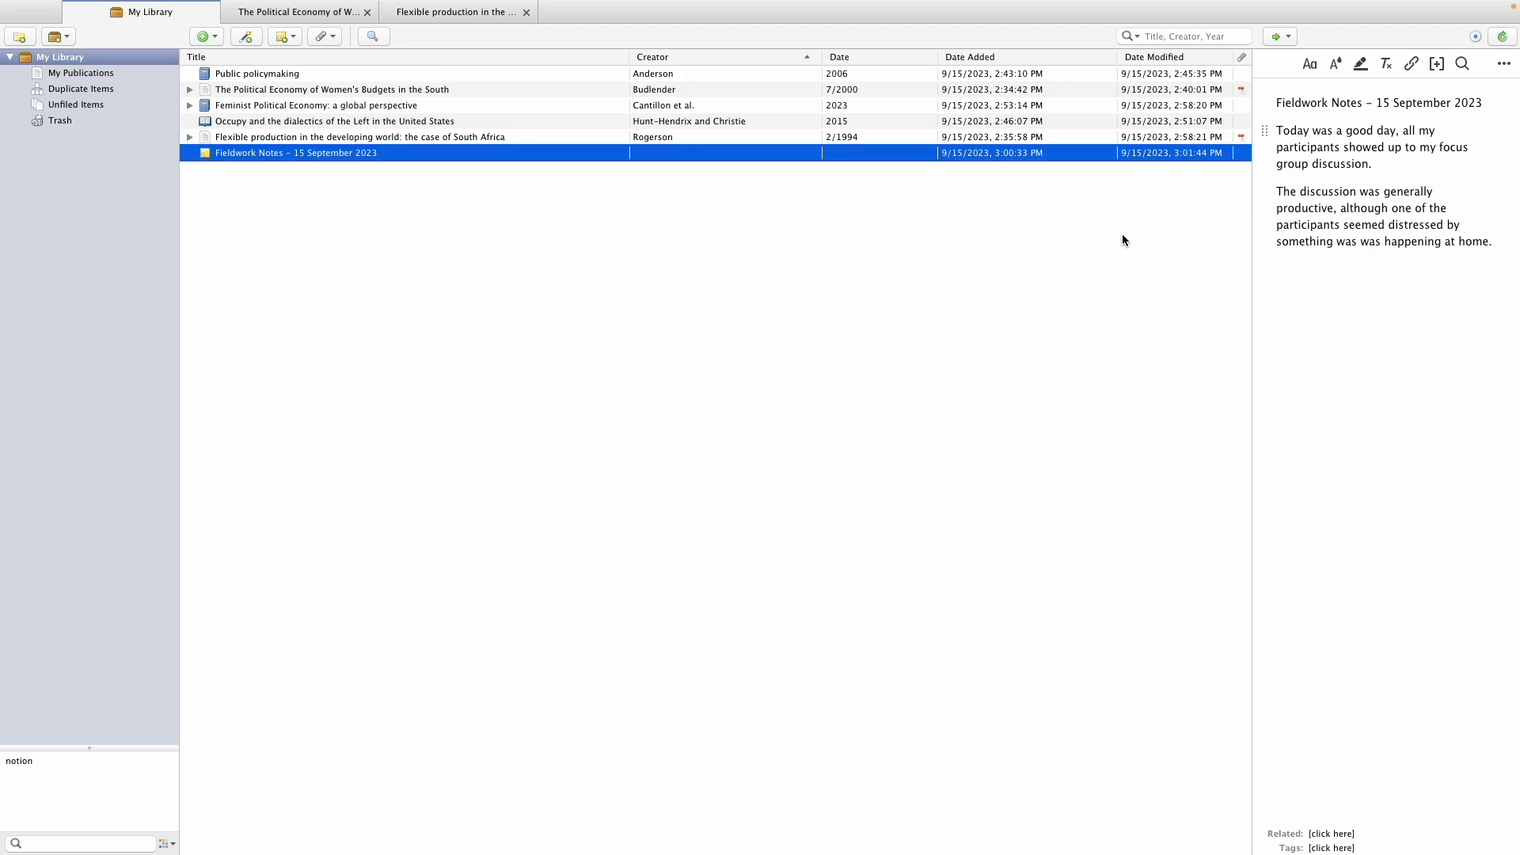